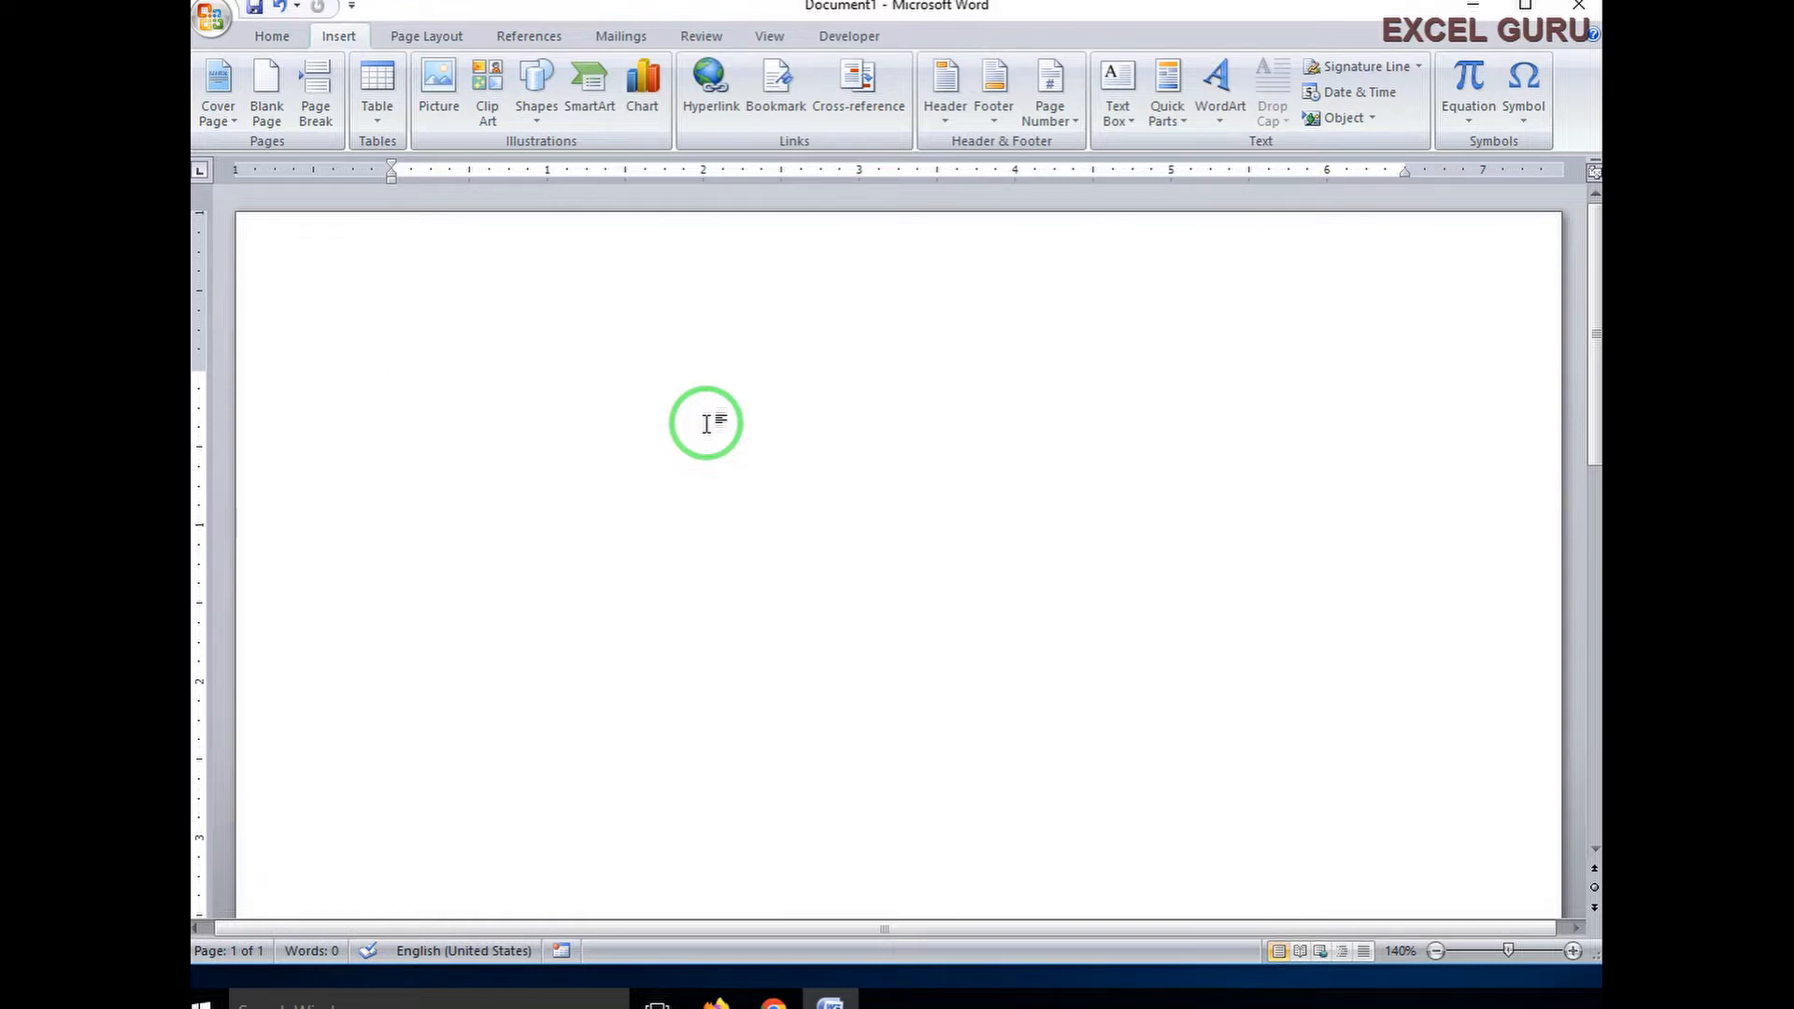
# Step: Fill the blank document with sample text by entering the formula =rand(6,6)
pyautogui.write('=rand(6,6)')
pyautogui.press('Return')
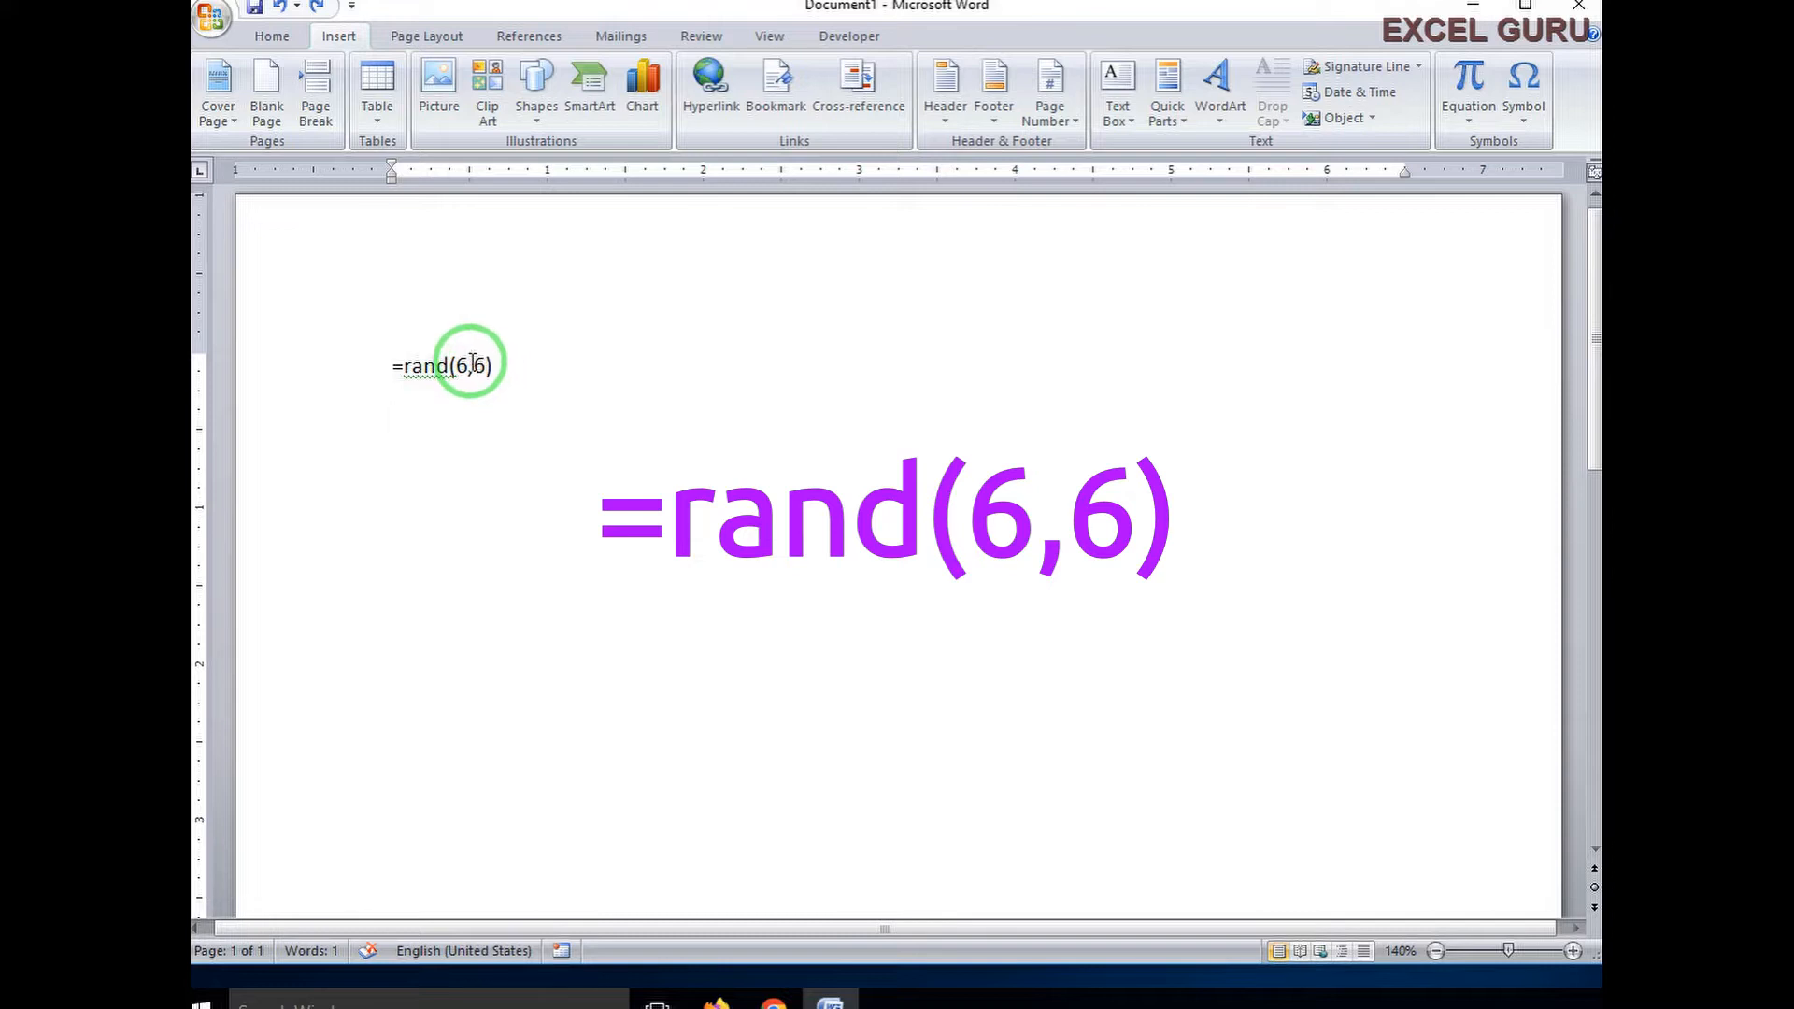
pyautogui.click(503, 368)
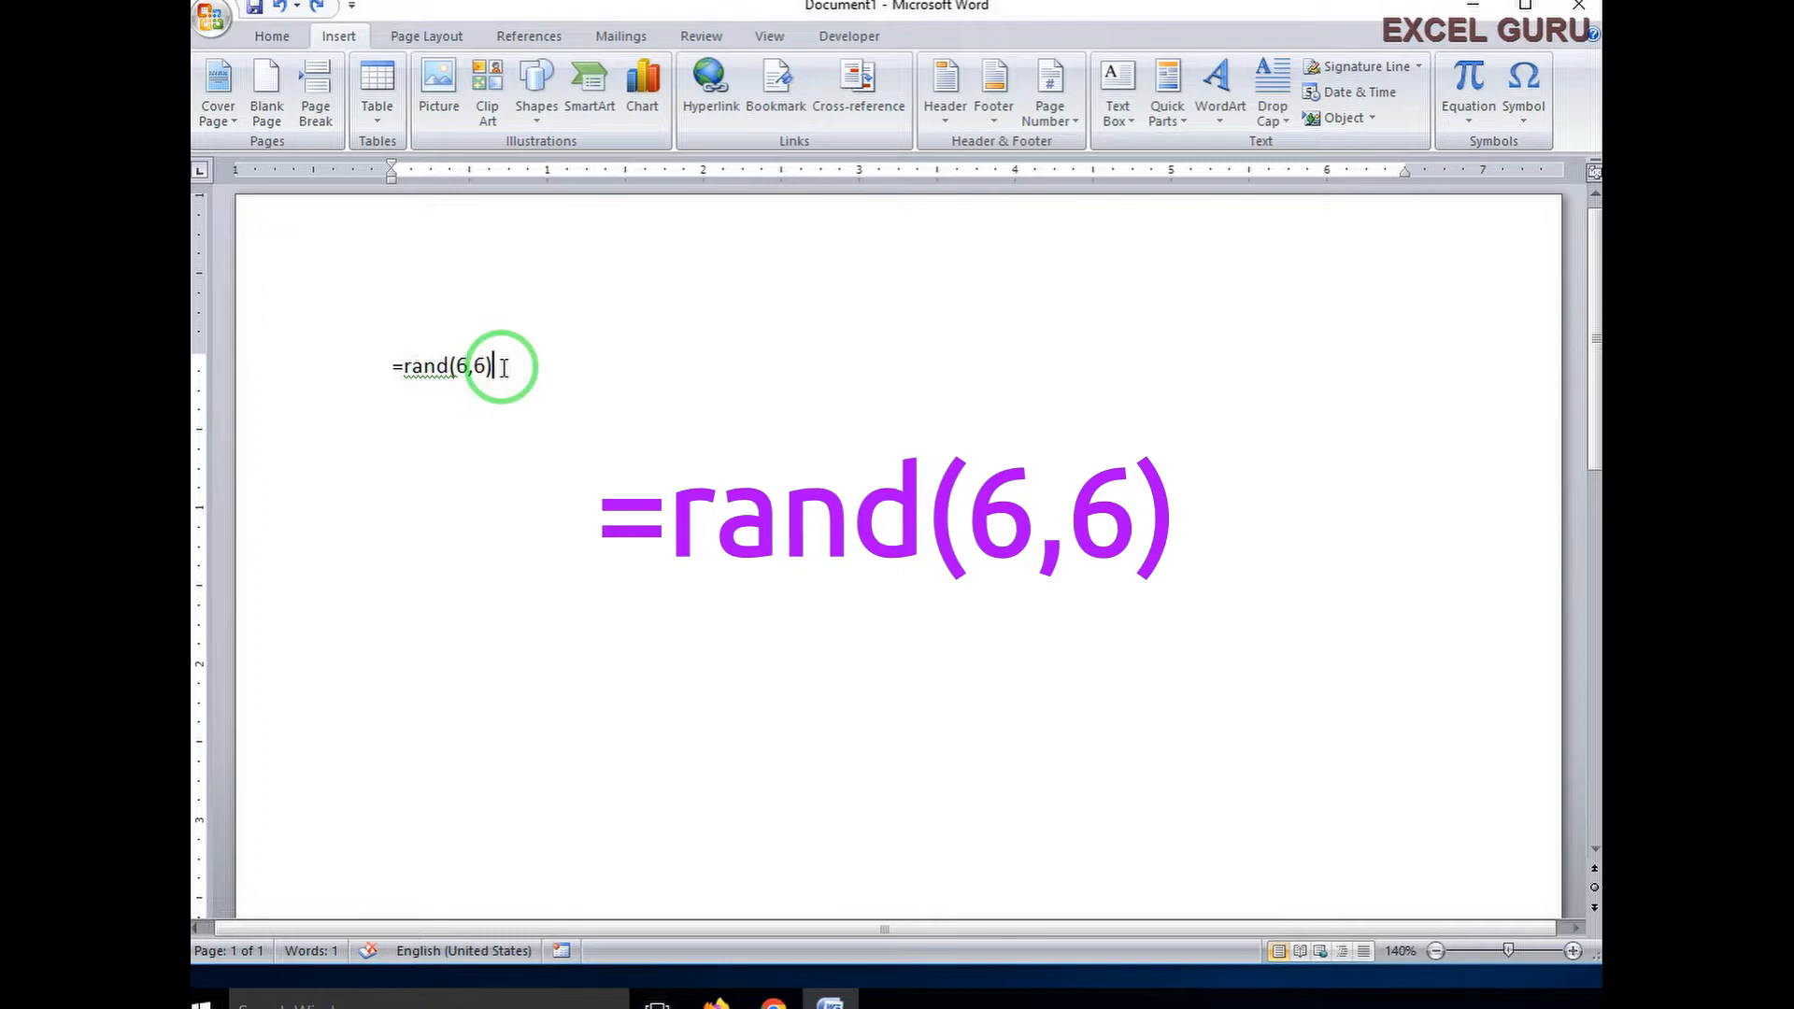
pyautogui.press('Return')
pyautogui.click(560, 300)
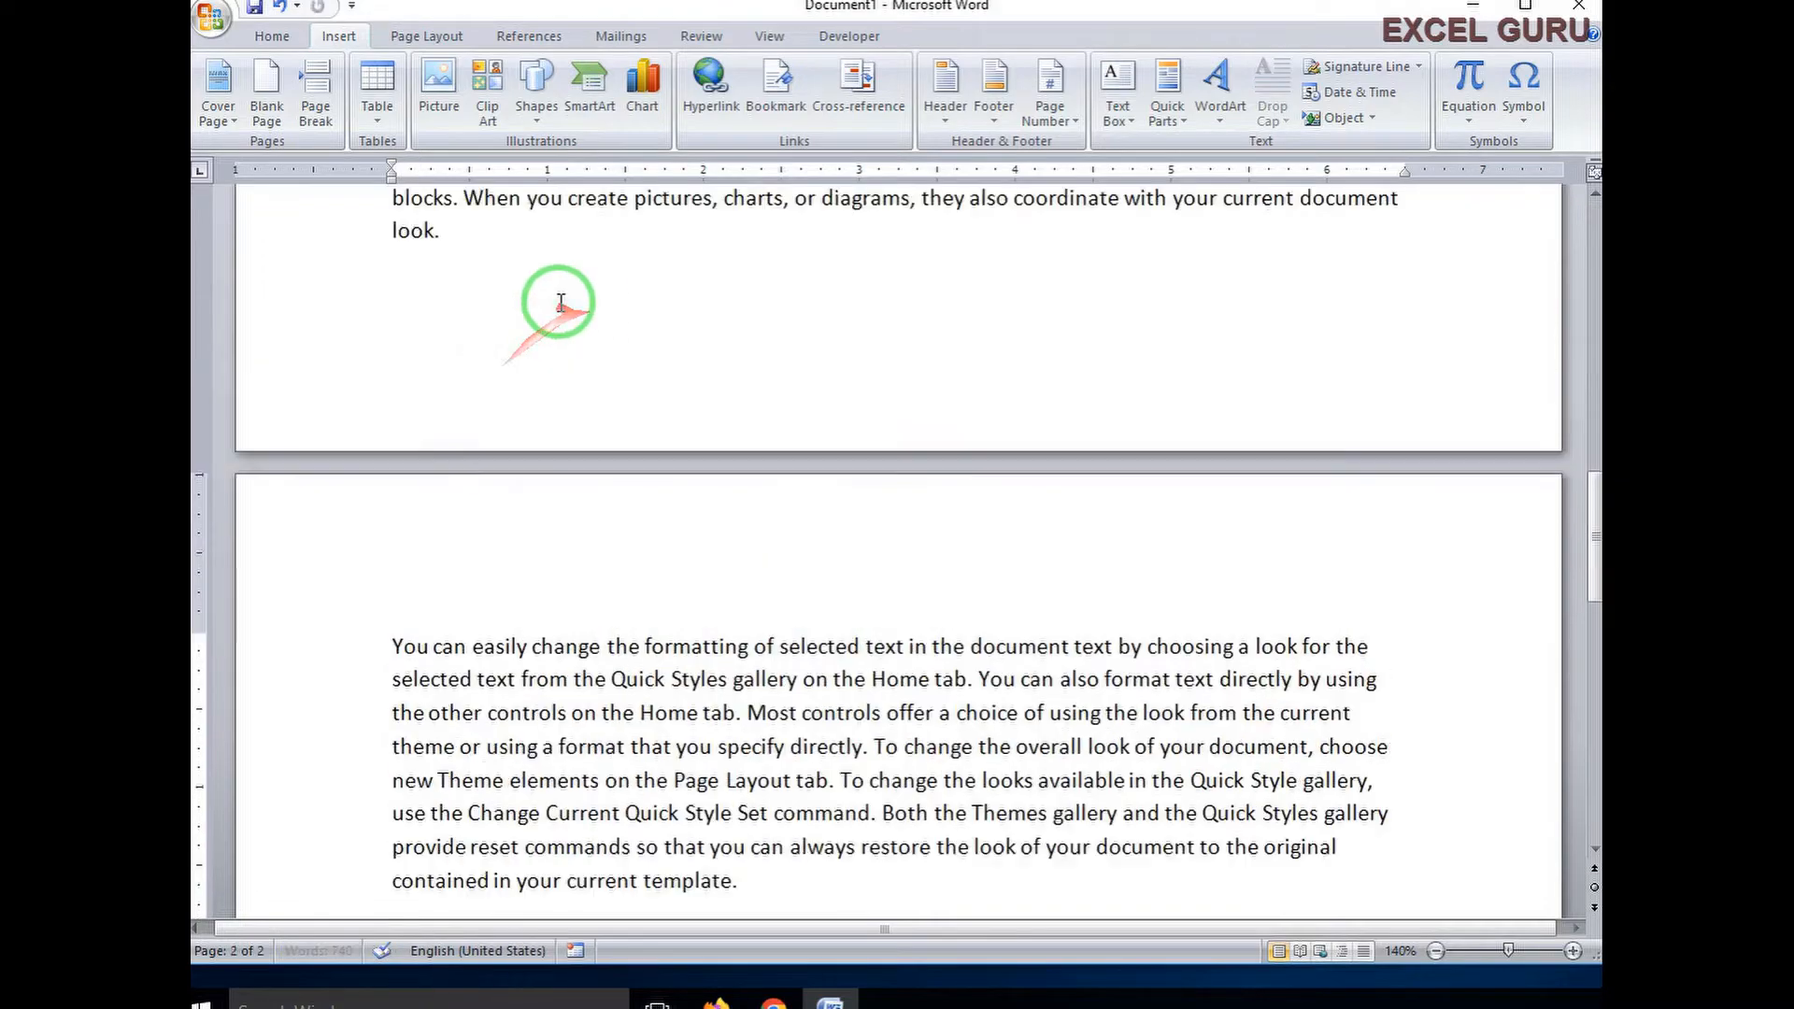
# Step: Look through the generated sample paragraphs on both pages and return to the start of the document
pyautogui.scroll(15, 561, 302)
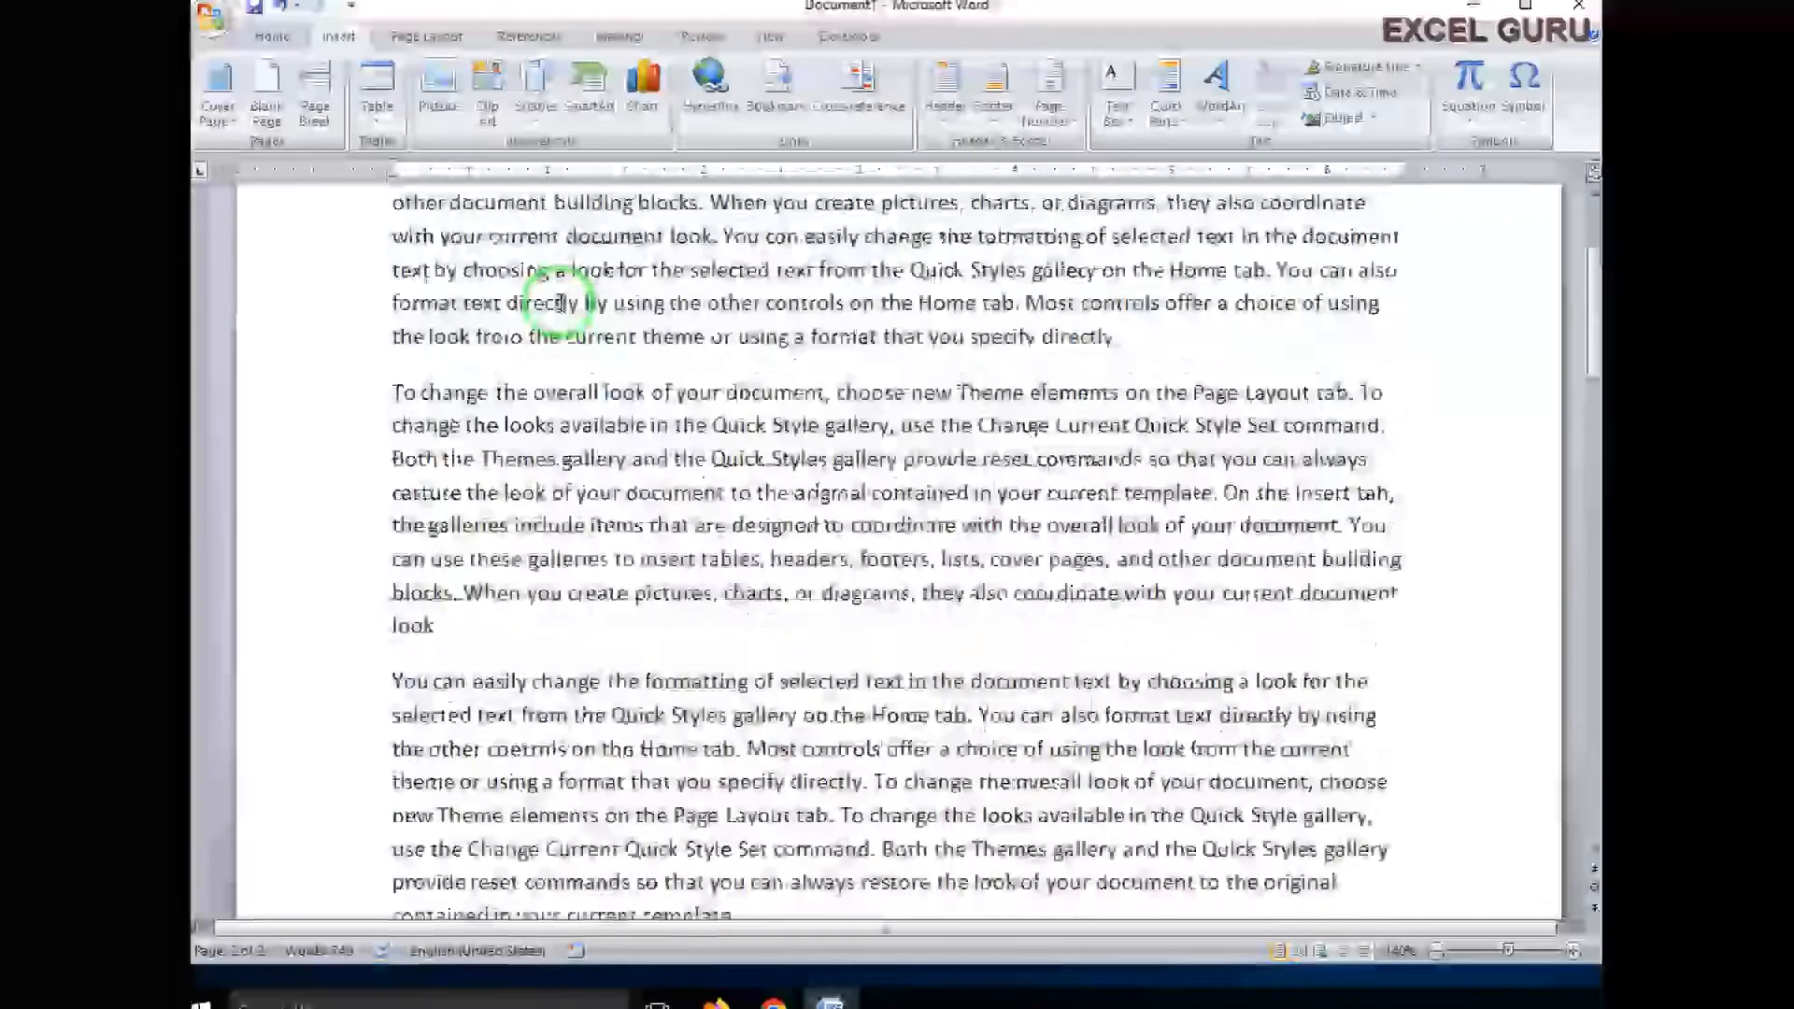
pyautogui.click(504, 655)
pyautogui.scroll(-2, 523, 659)
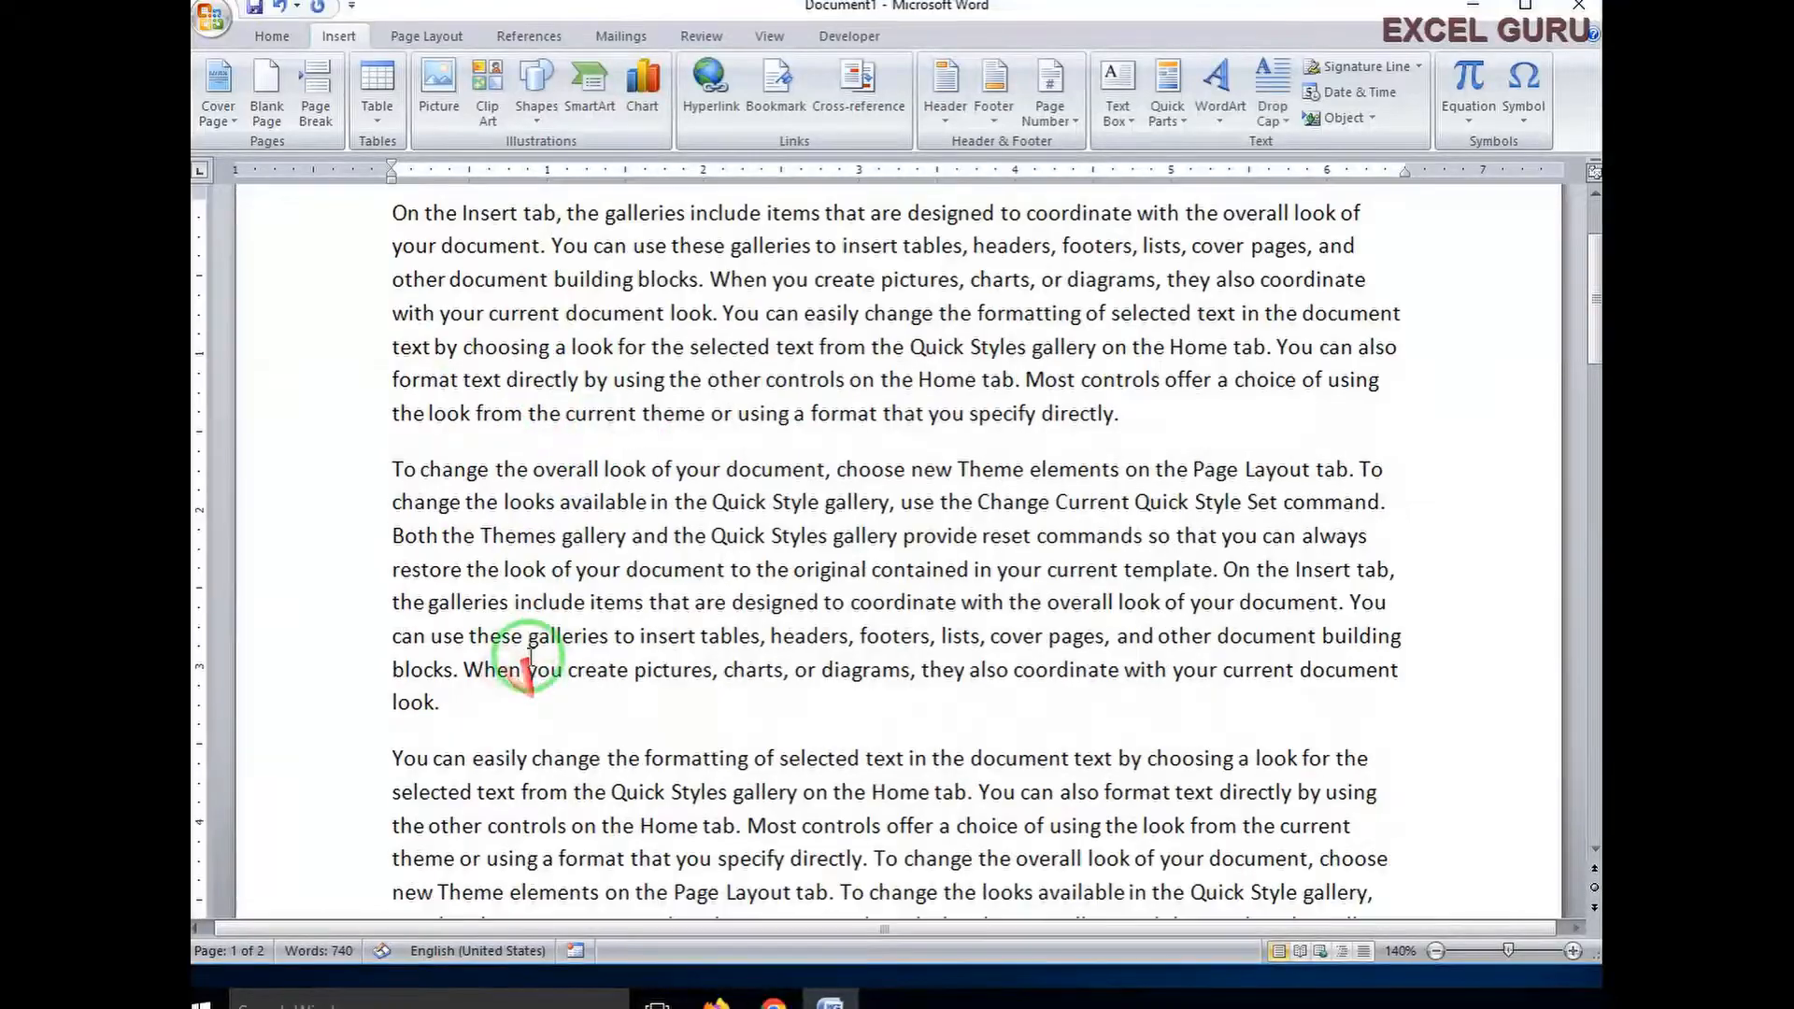
pyautogui.scroll(-5, 523, 647)
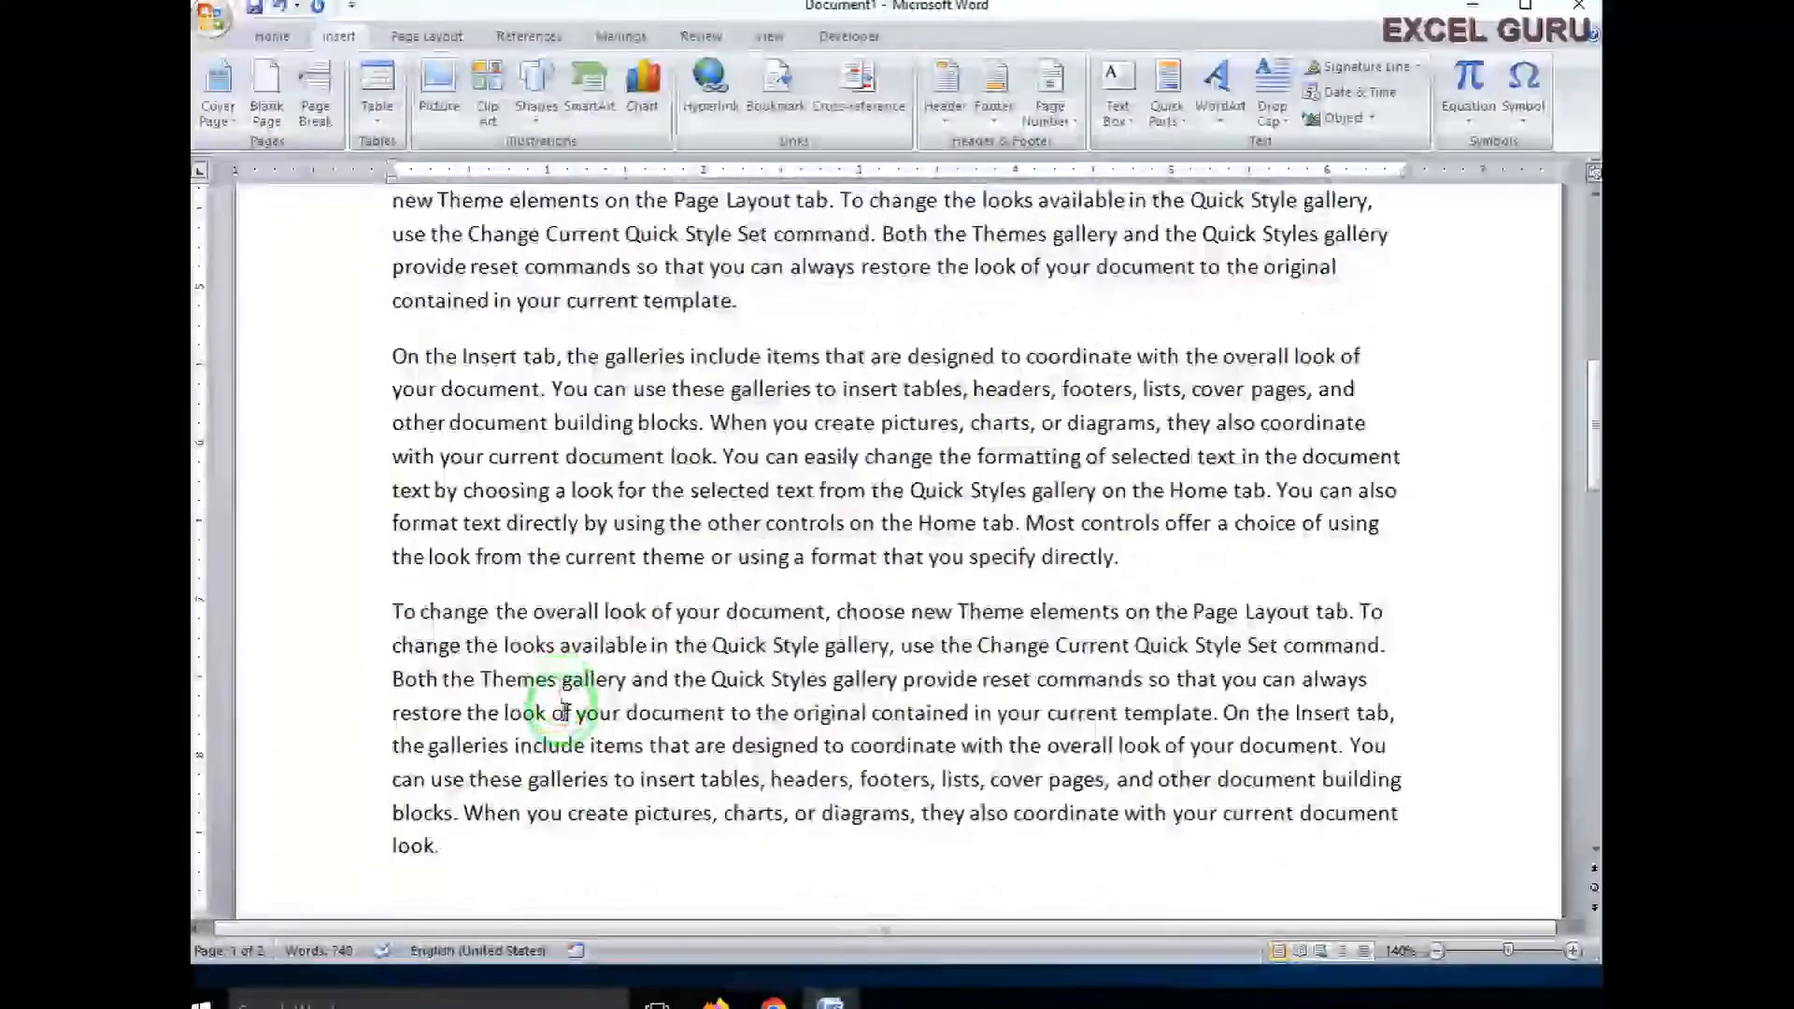
pyautogui.scroll(-5, 619, 744)
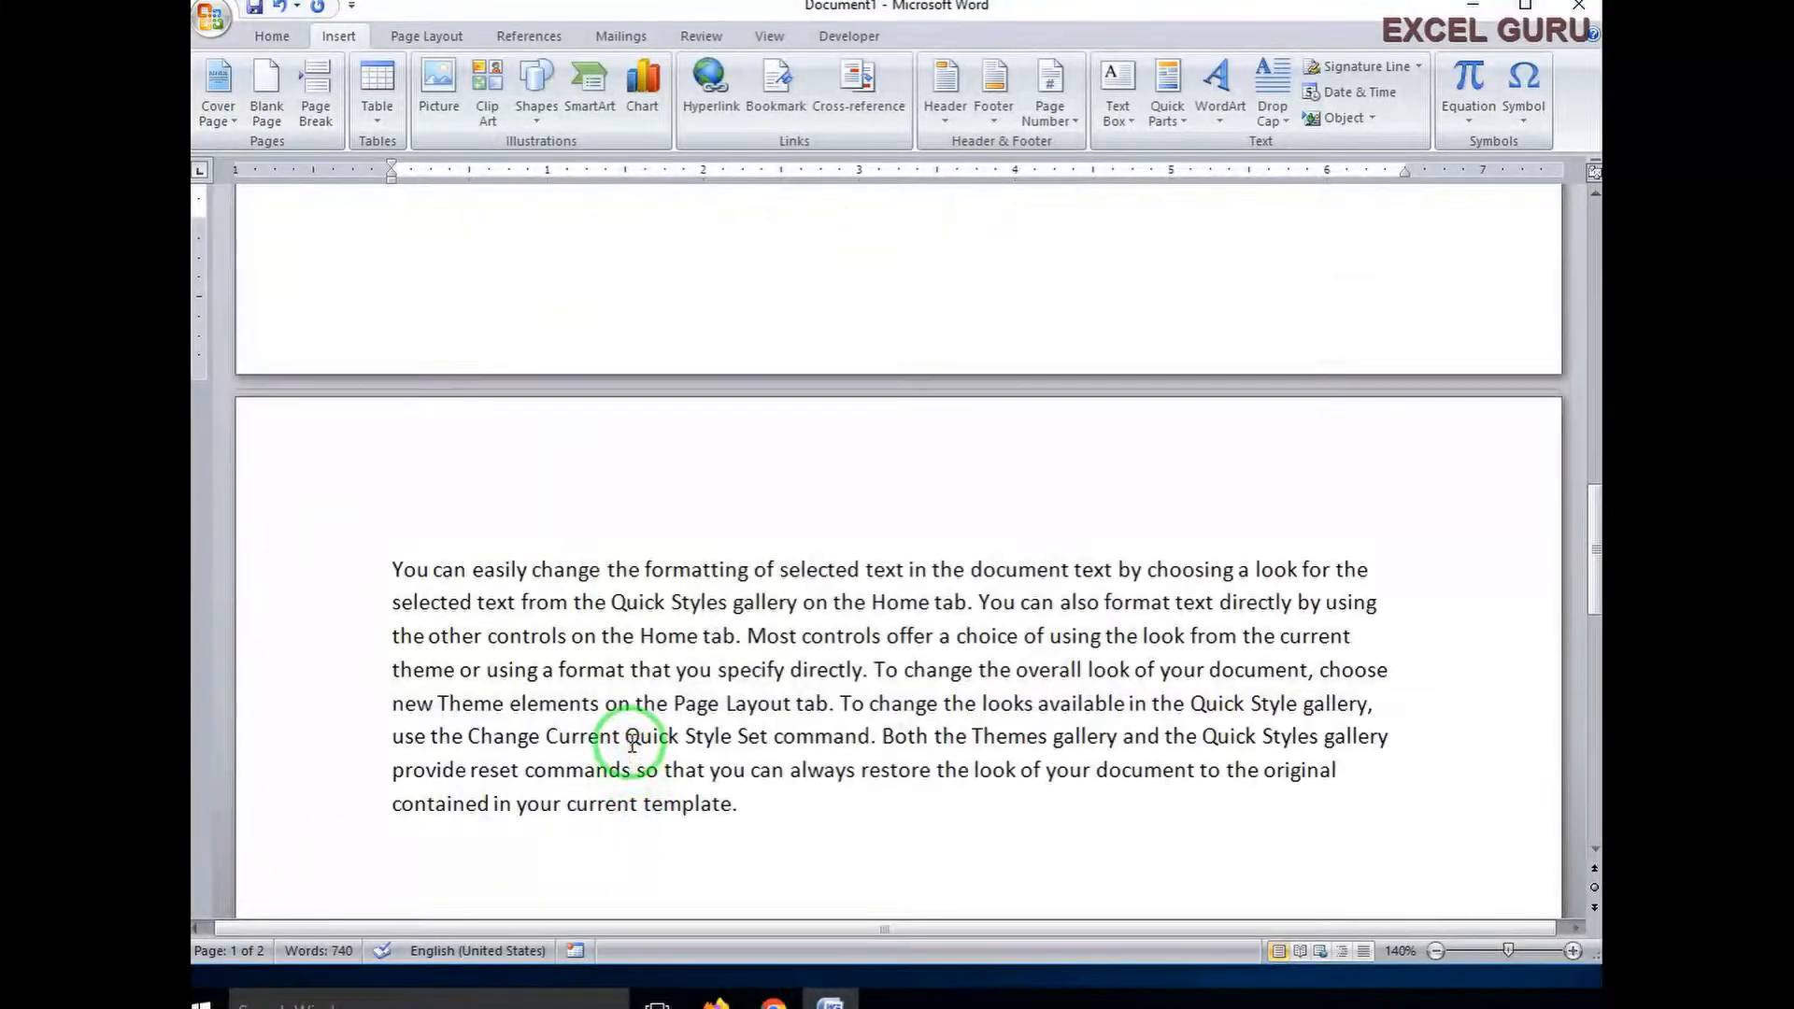
pyautogui.scroll(7, 621, 702)
pyautogui.scroll(1, 621, 703)
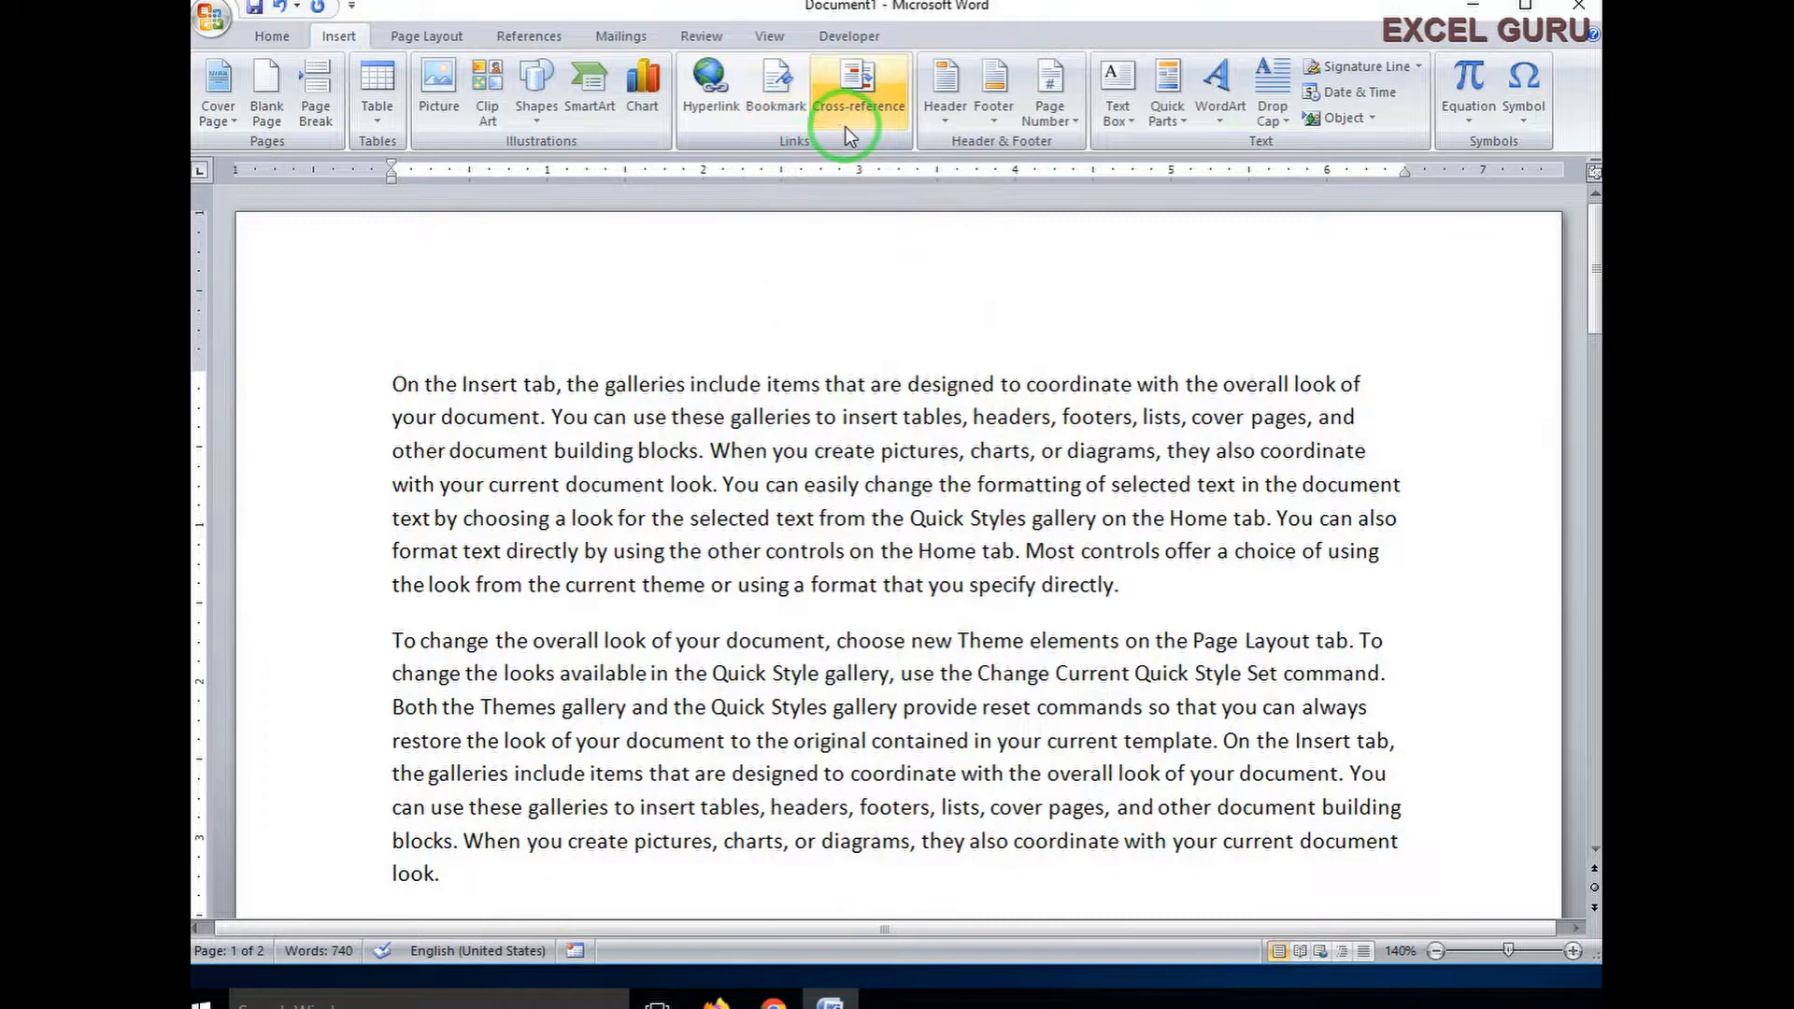
# Step: Open the Insert Hyperlink dialog and examine the Place in This Document and Existing File or Web Page link options
pyautogui.click(712, 94)
pyautogui.moveTo(729, 290); pyautogui.dragTo(1105, 309)
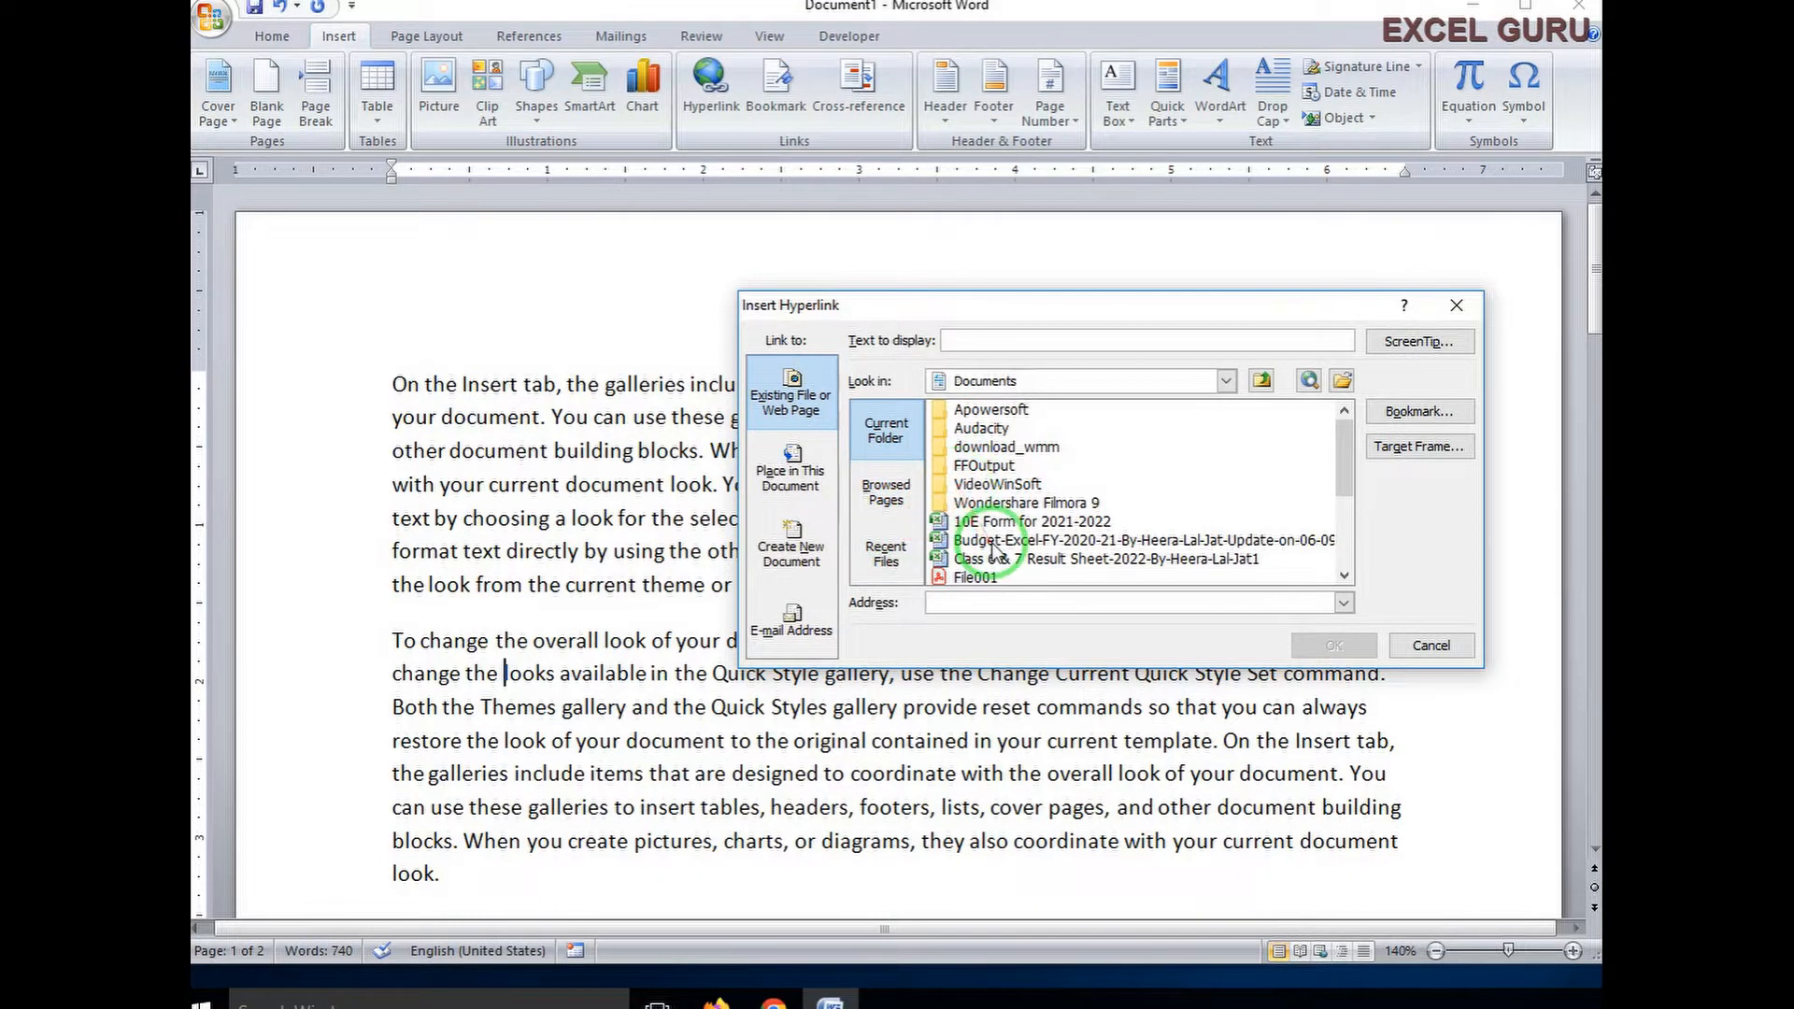
pyautogui.click(790, 468)
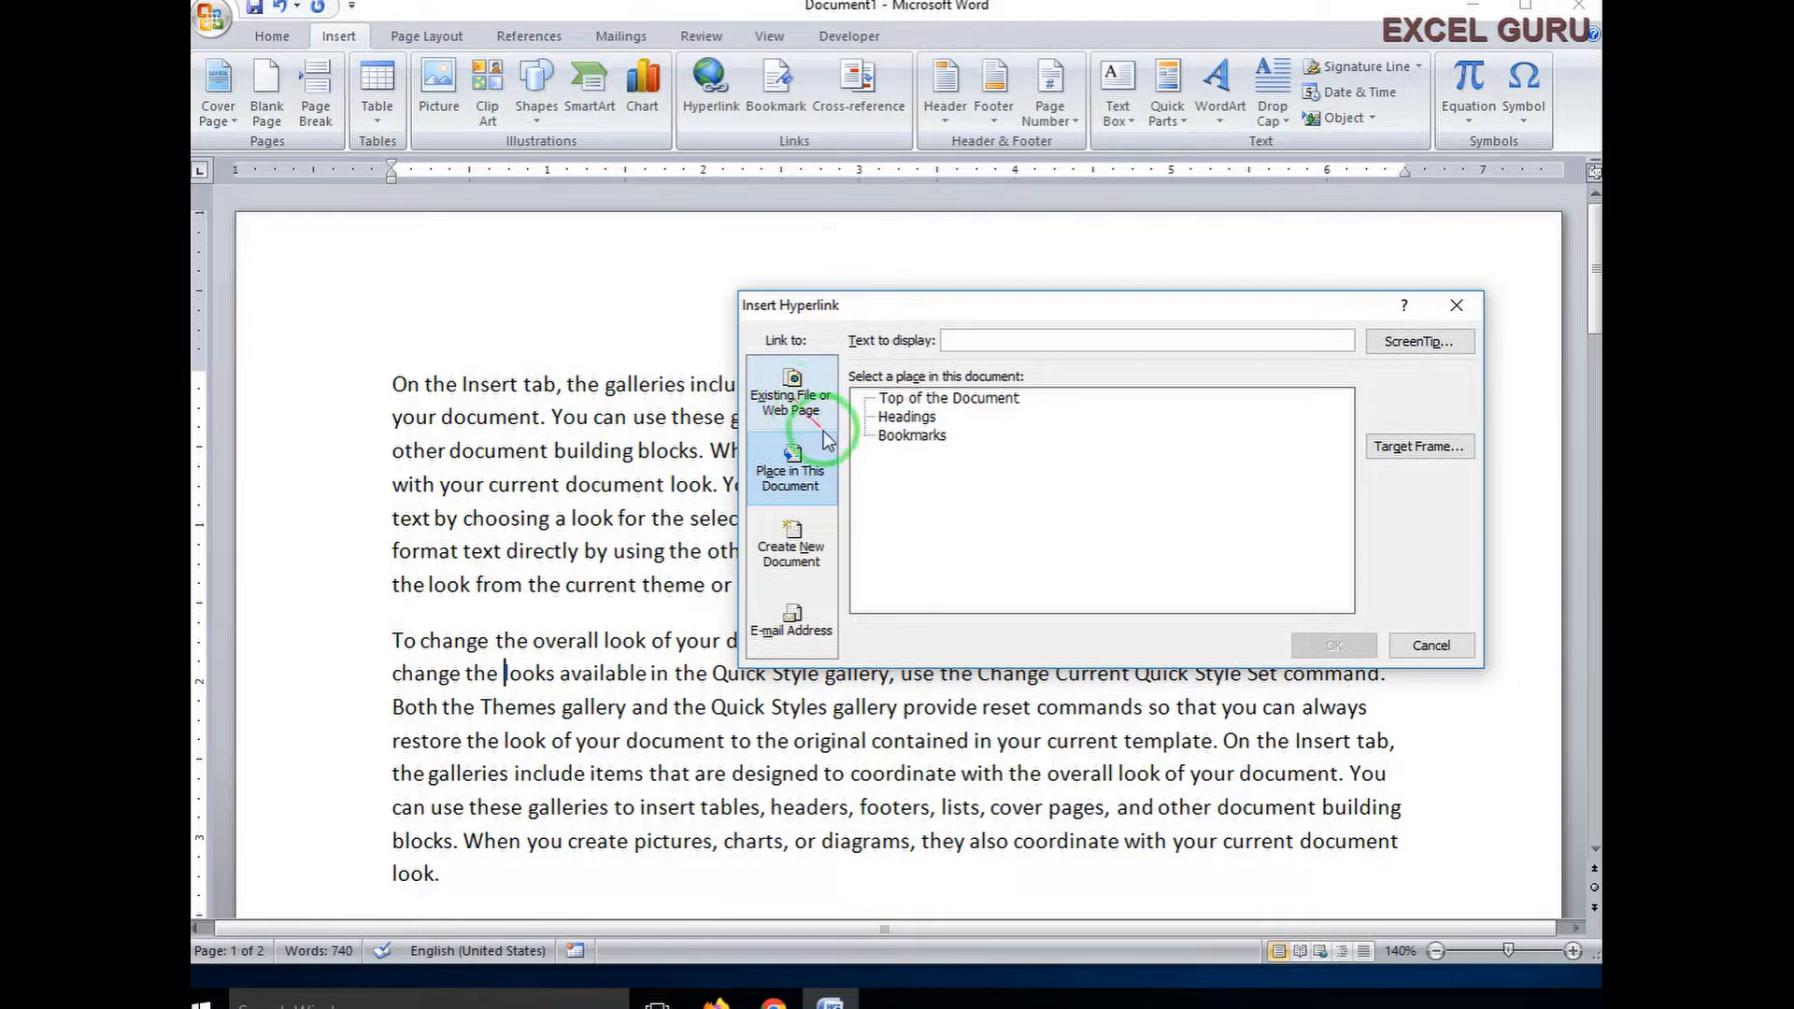
pyautogui.click(791, 402)
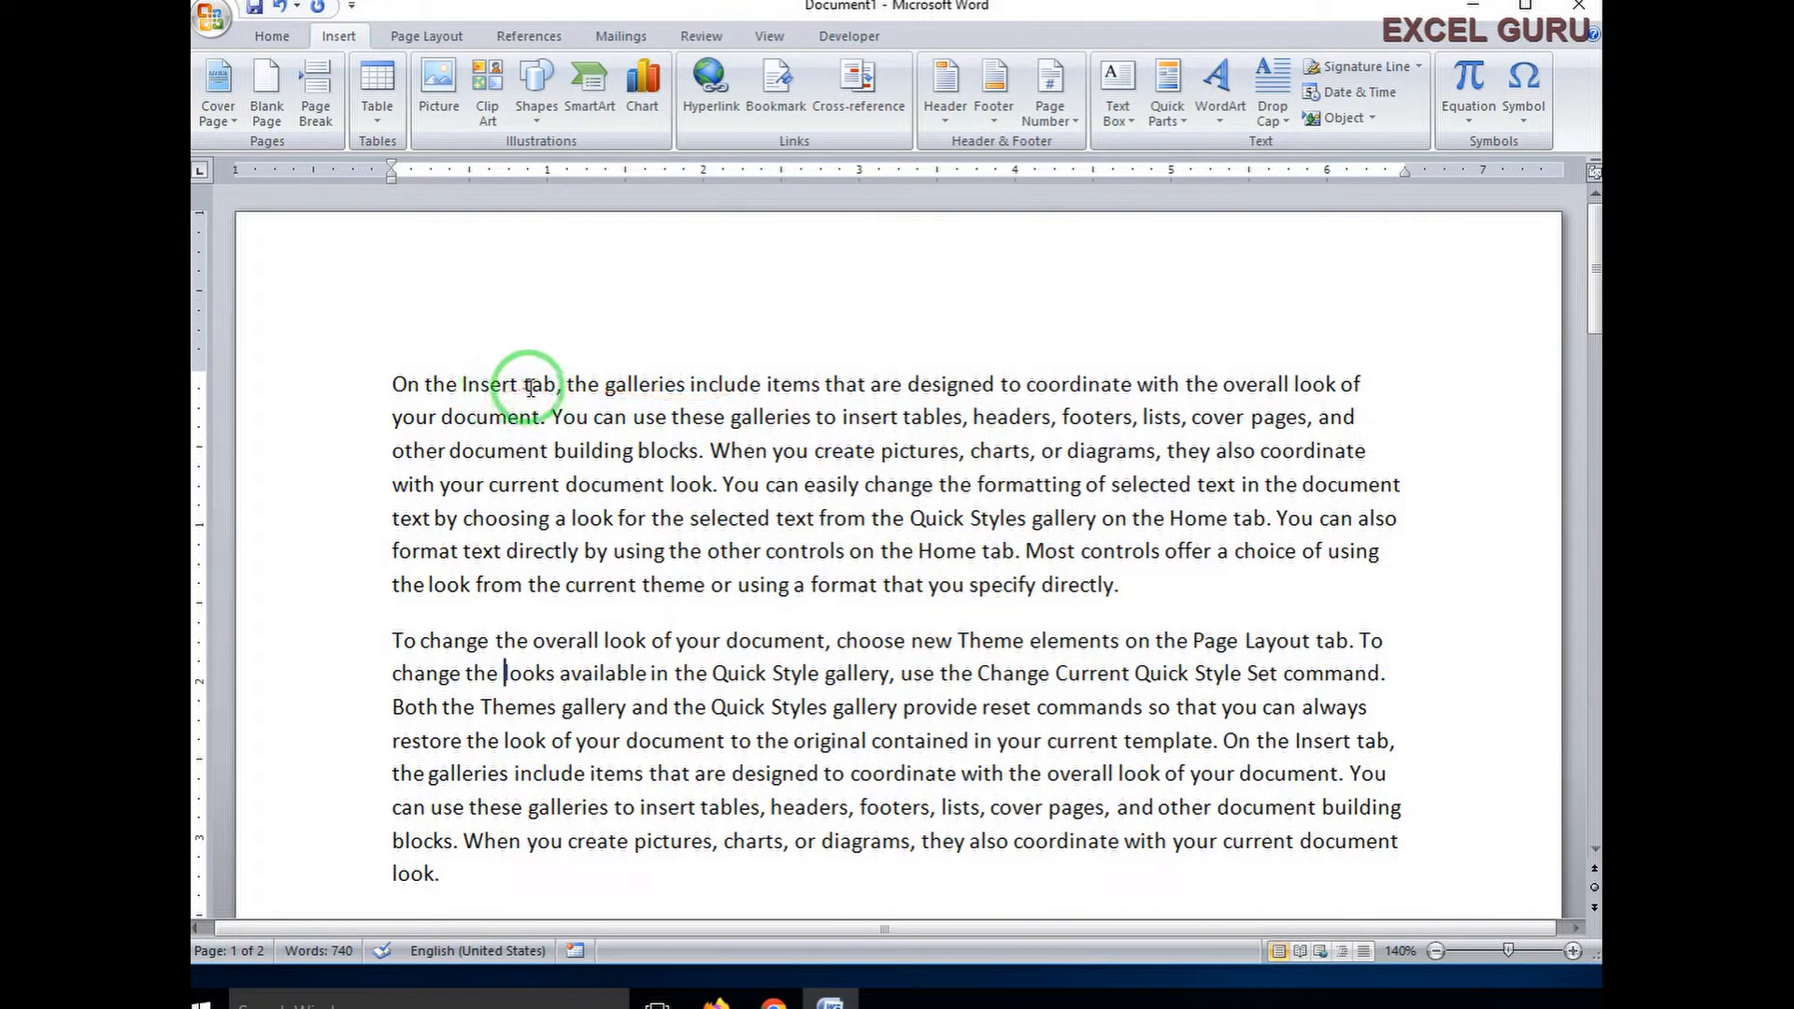
# Step: Link the words "Insert tab" in the first paragraph to the file 10E Form for 2021-2022.xlsx in Documents
pyautogui.moveTo(555, 383); pyautogui.dragTo(462, 384)
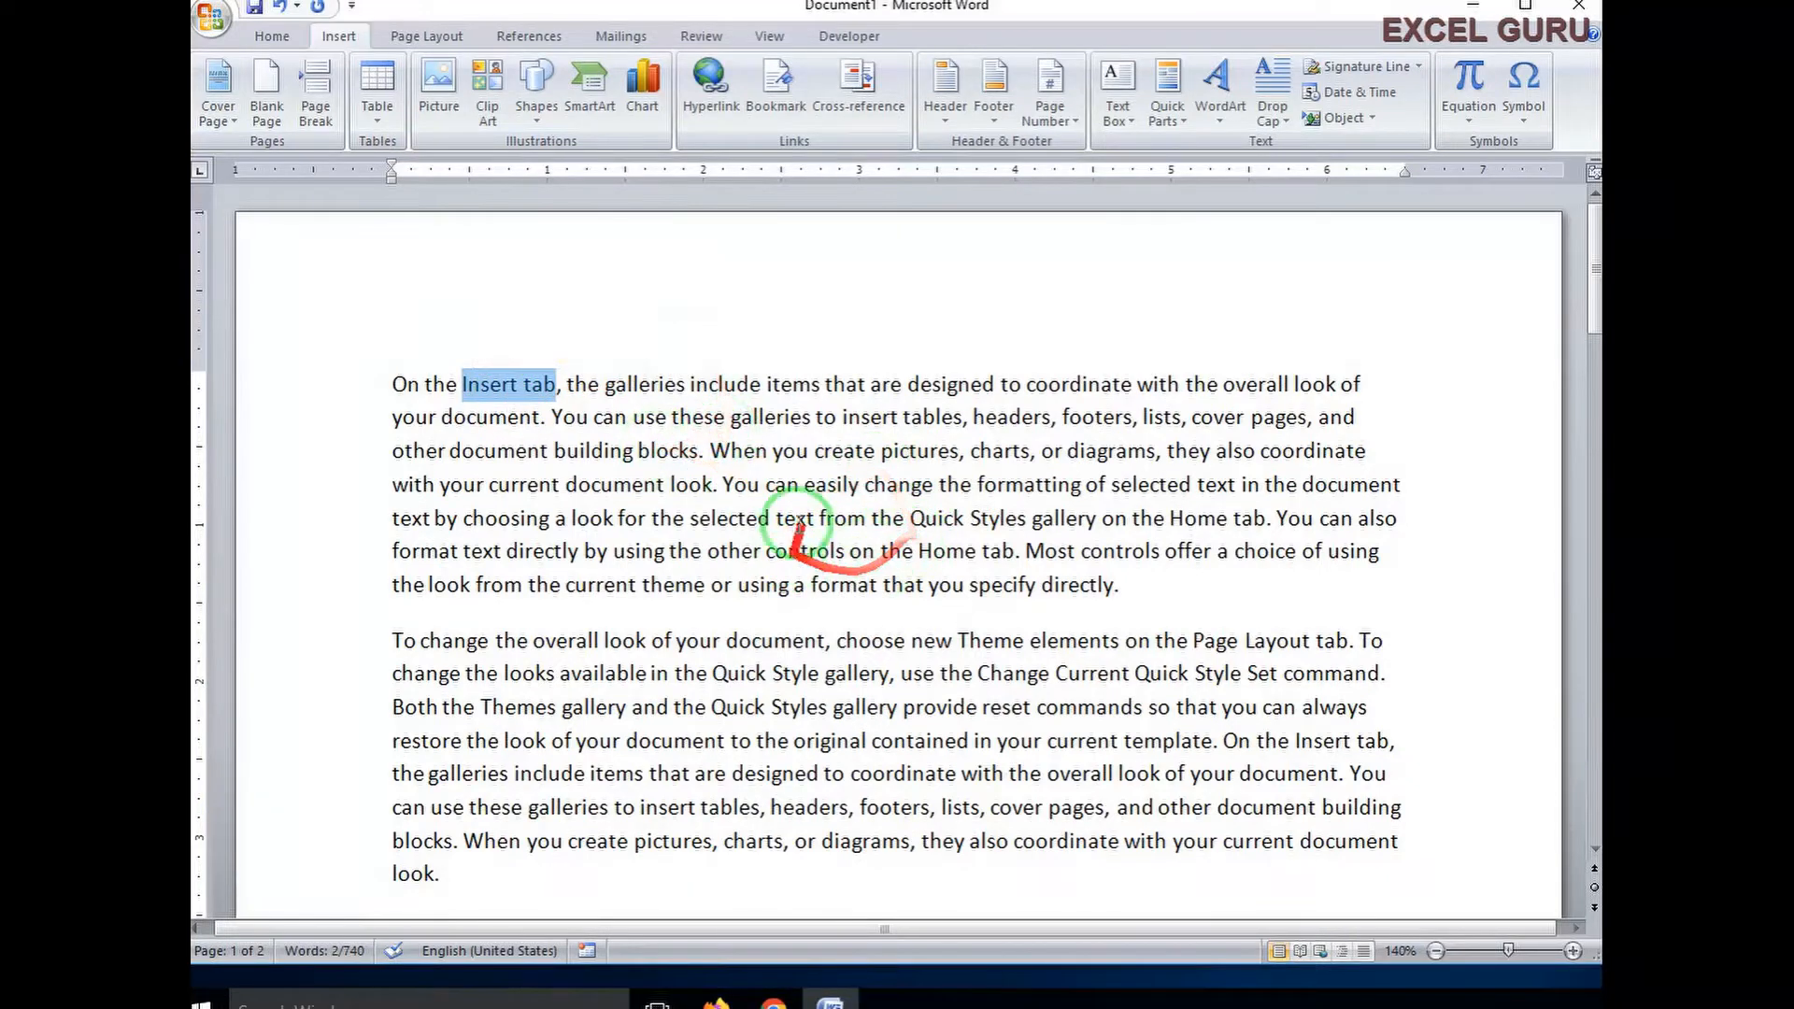
pyautogui.click(710, 86)
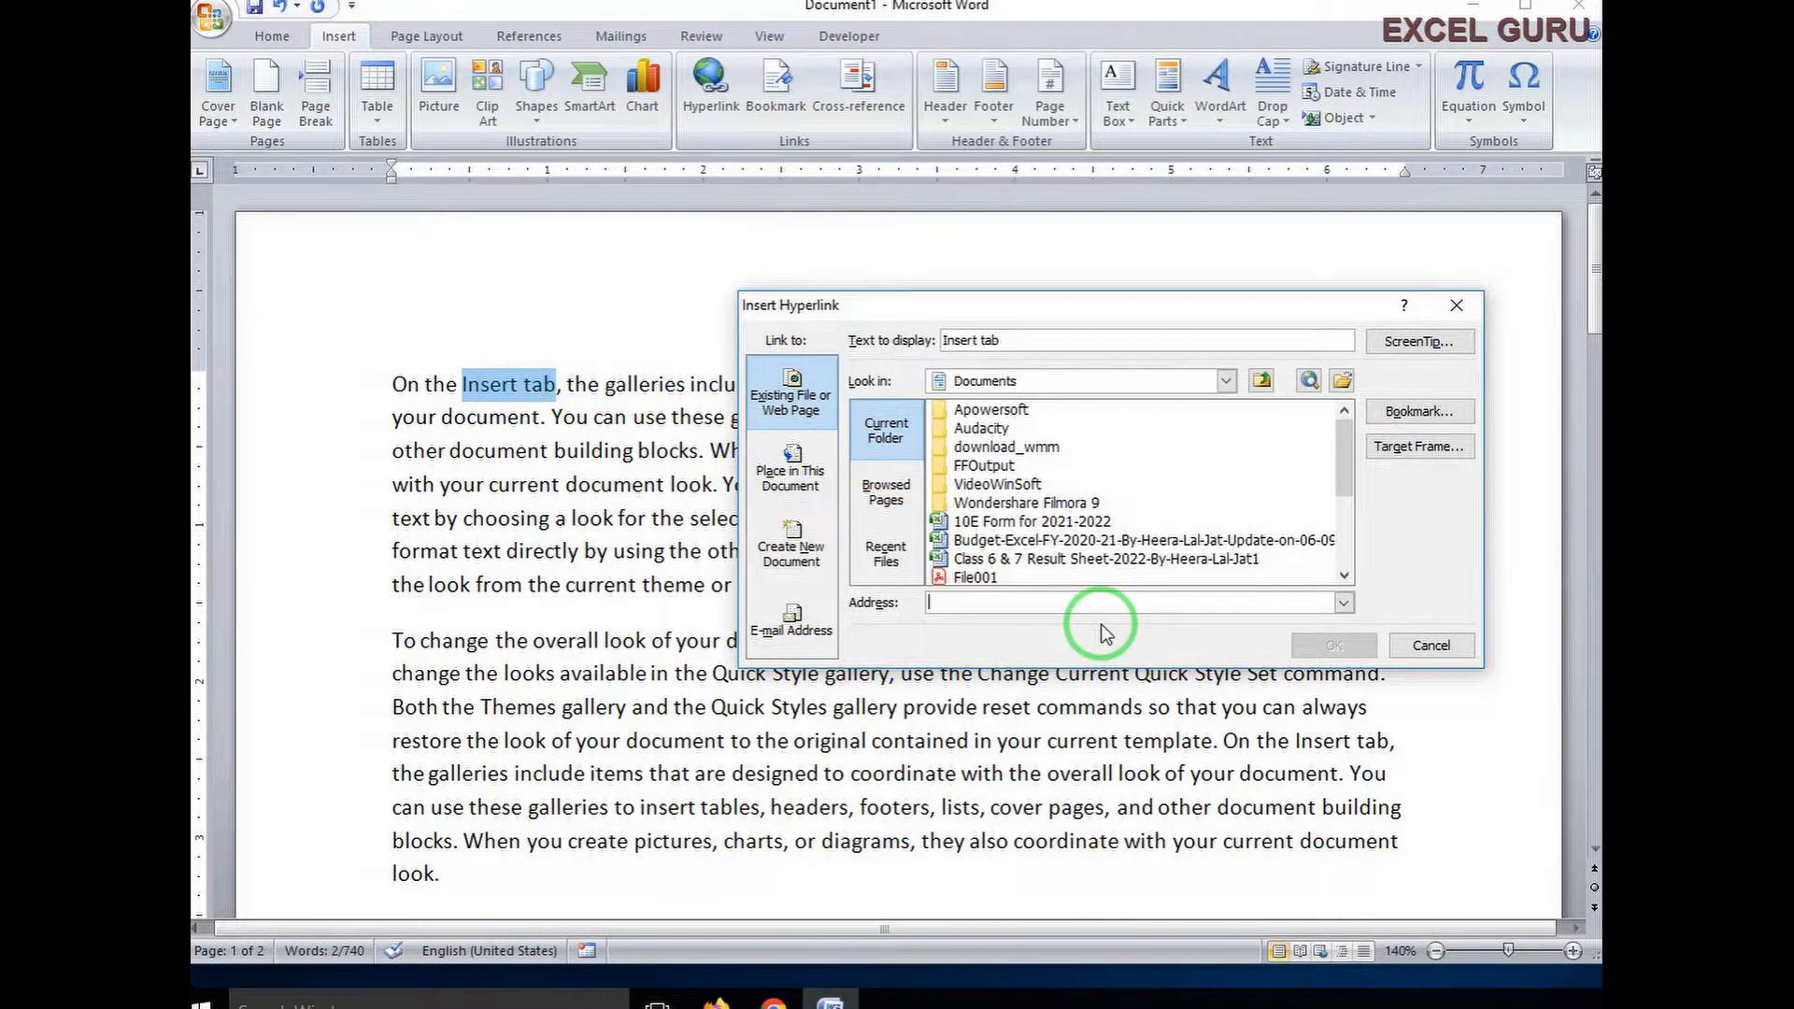
pyautogui.click(1007, 525)
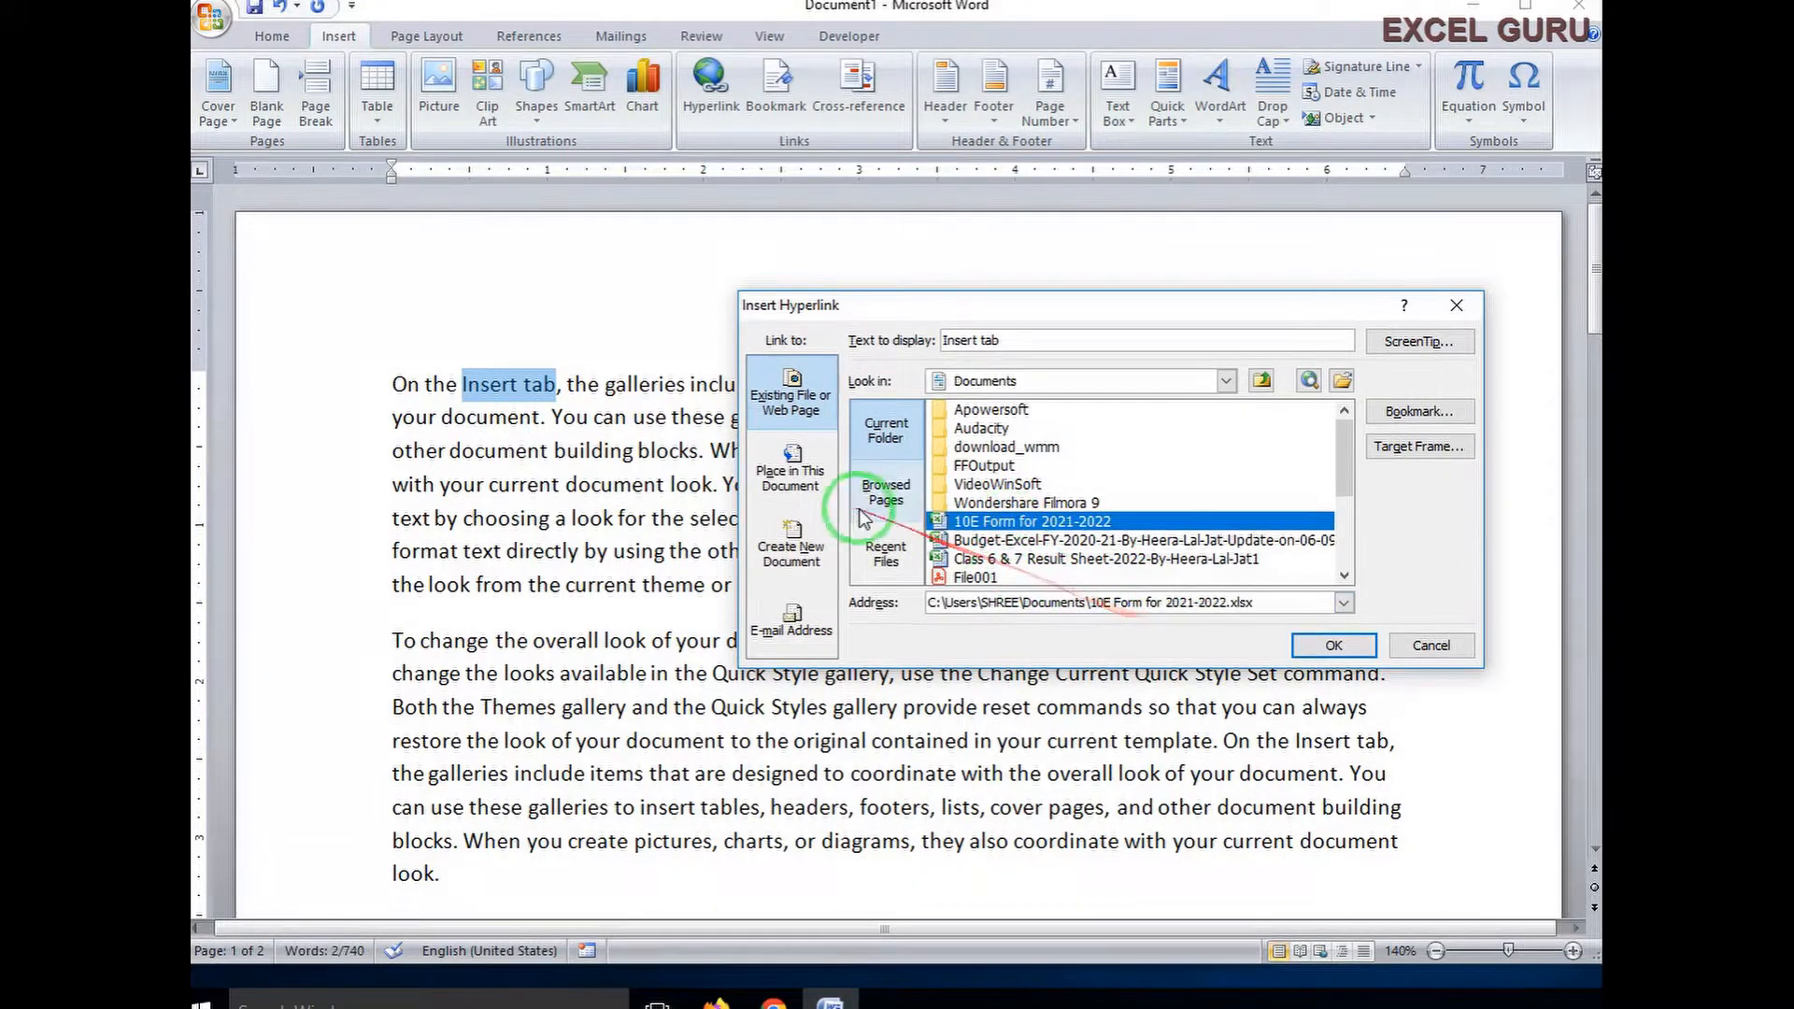
pyautogui.click(1334, 645)
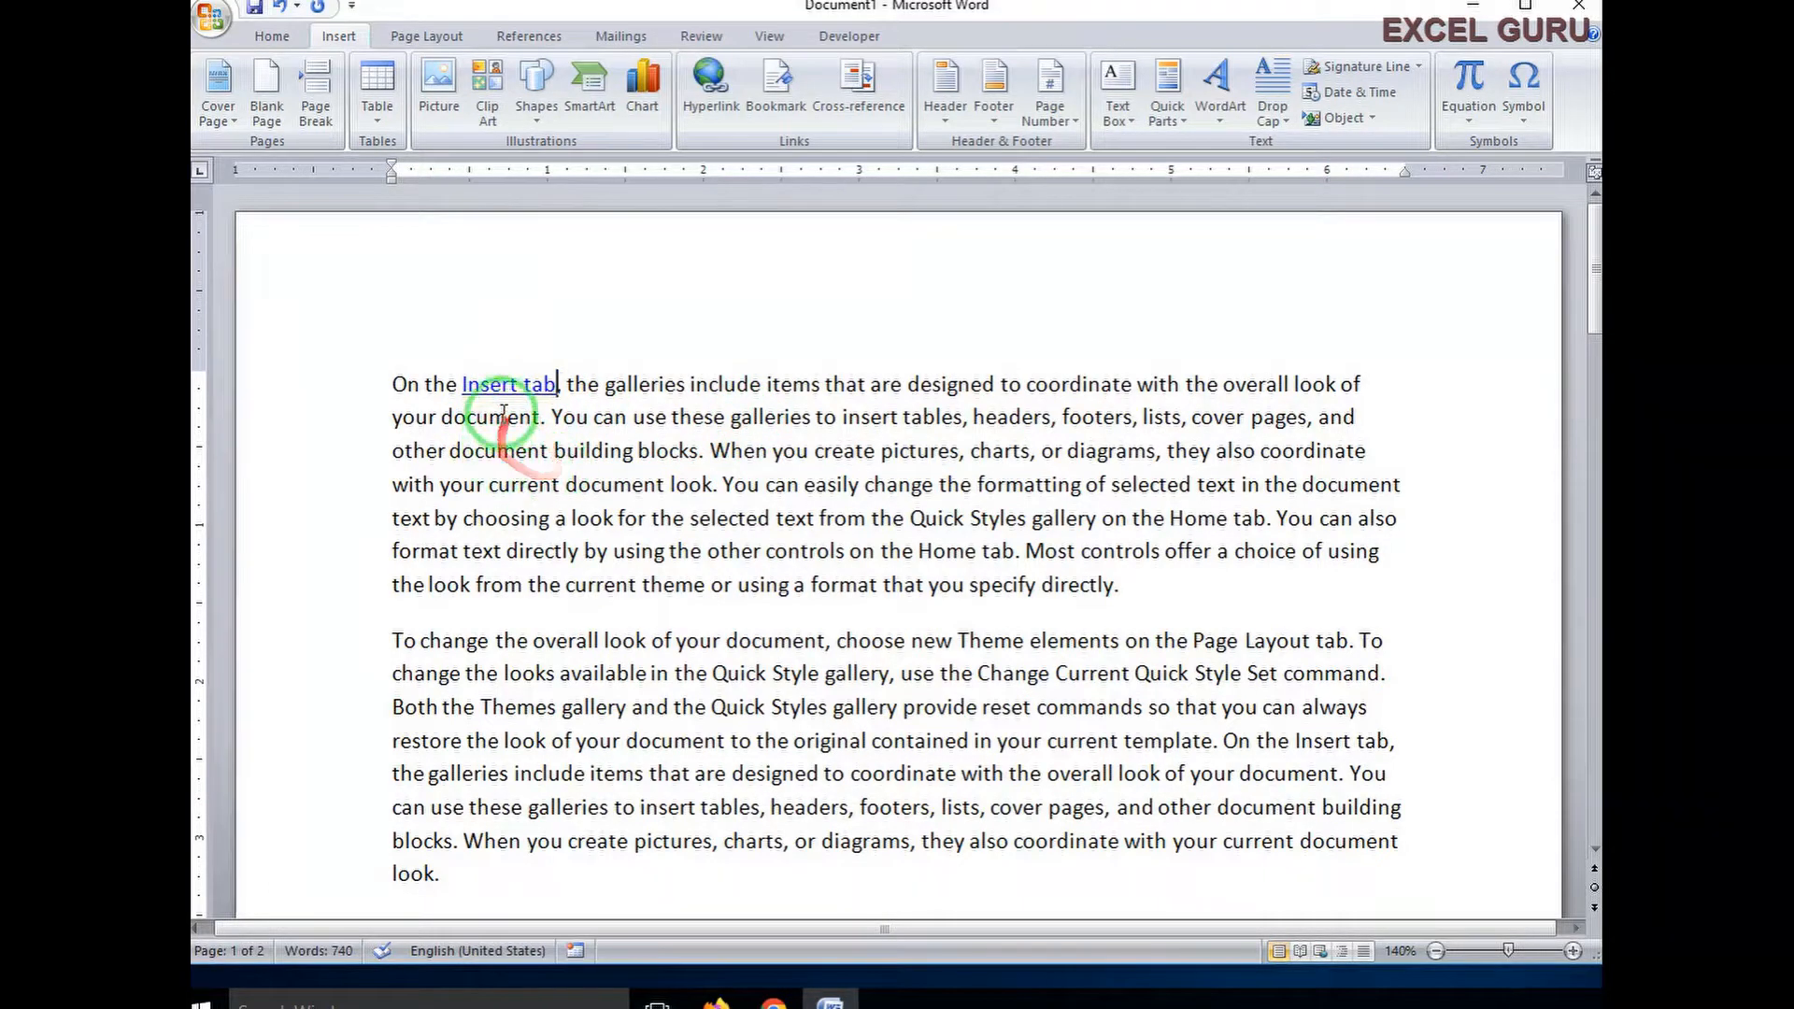
# Step: Follow the "Insert tab" hyperlink, accept the security notice and switch to the linked workbook in Excel
pyautogui.moveTo(502, 391)
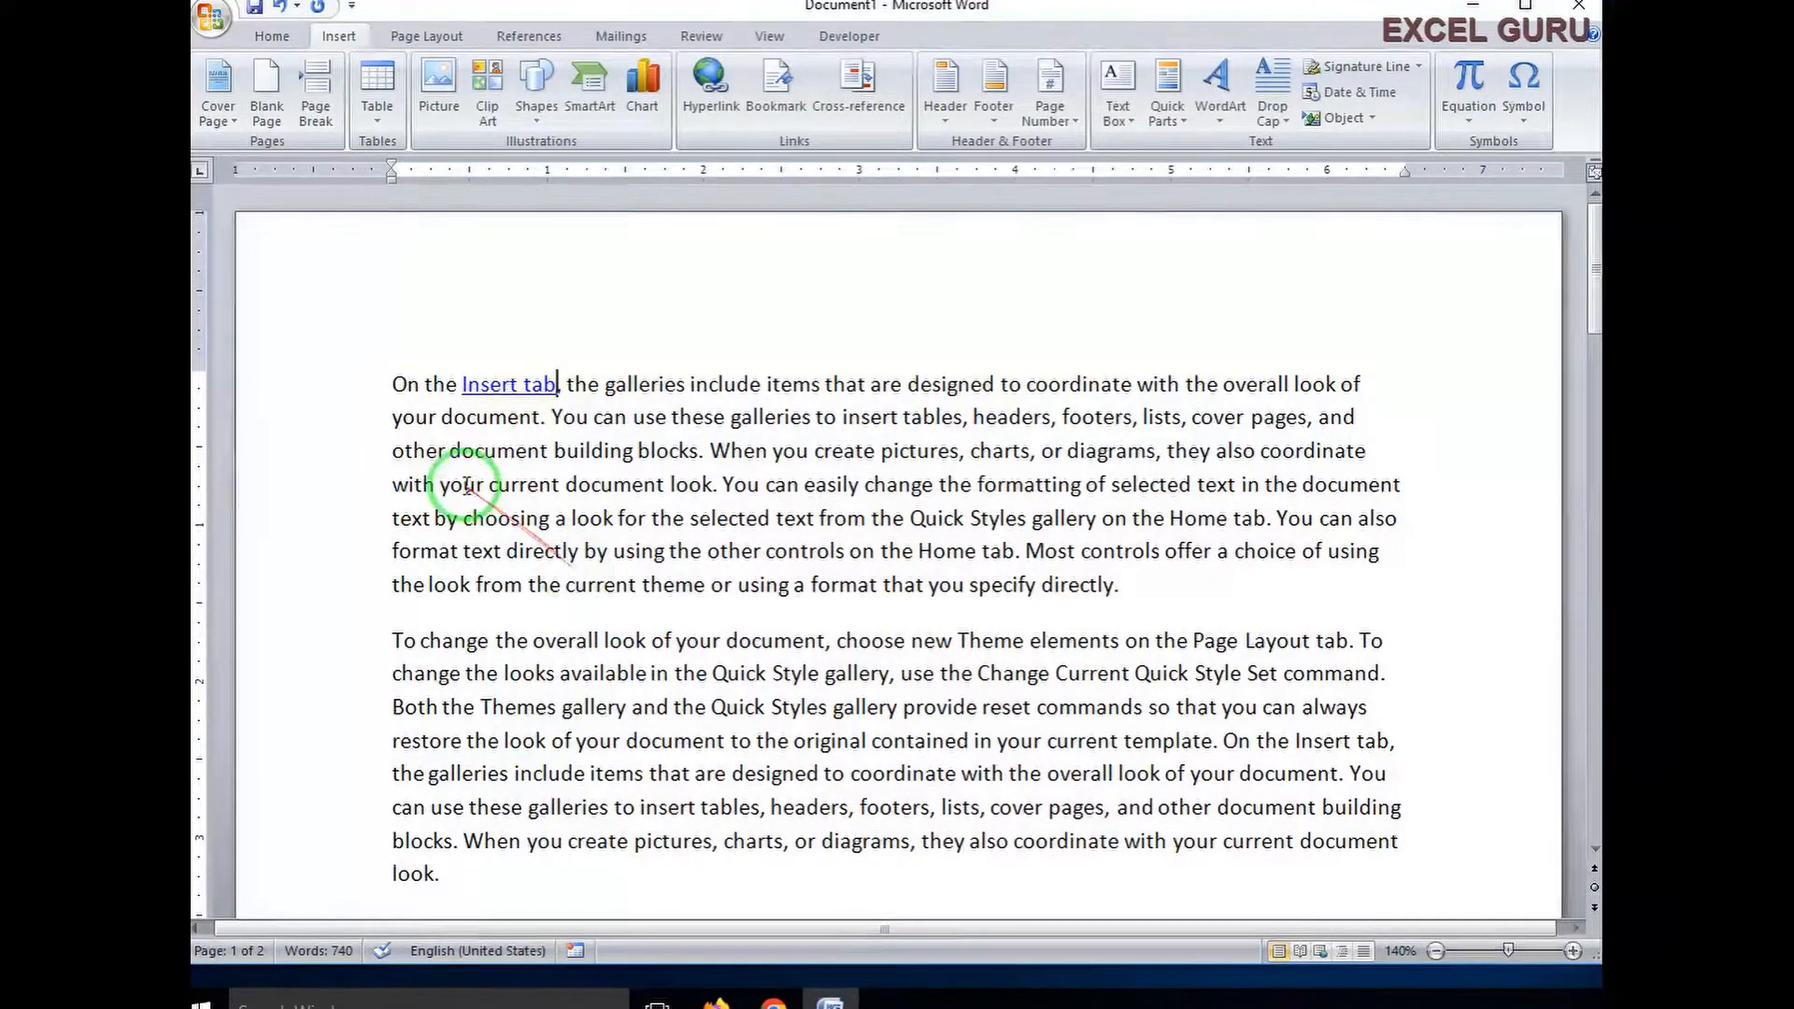
pyautogui.keyDown('ctrl'); pyautogui.click(501, 403); pyautogui.keyUp('ctrl')
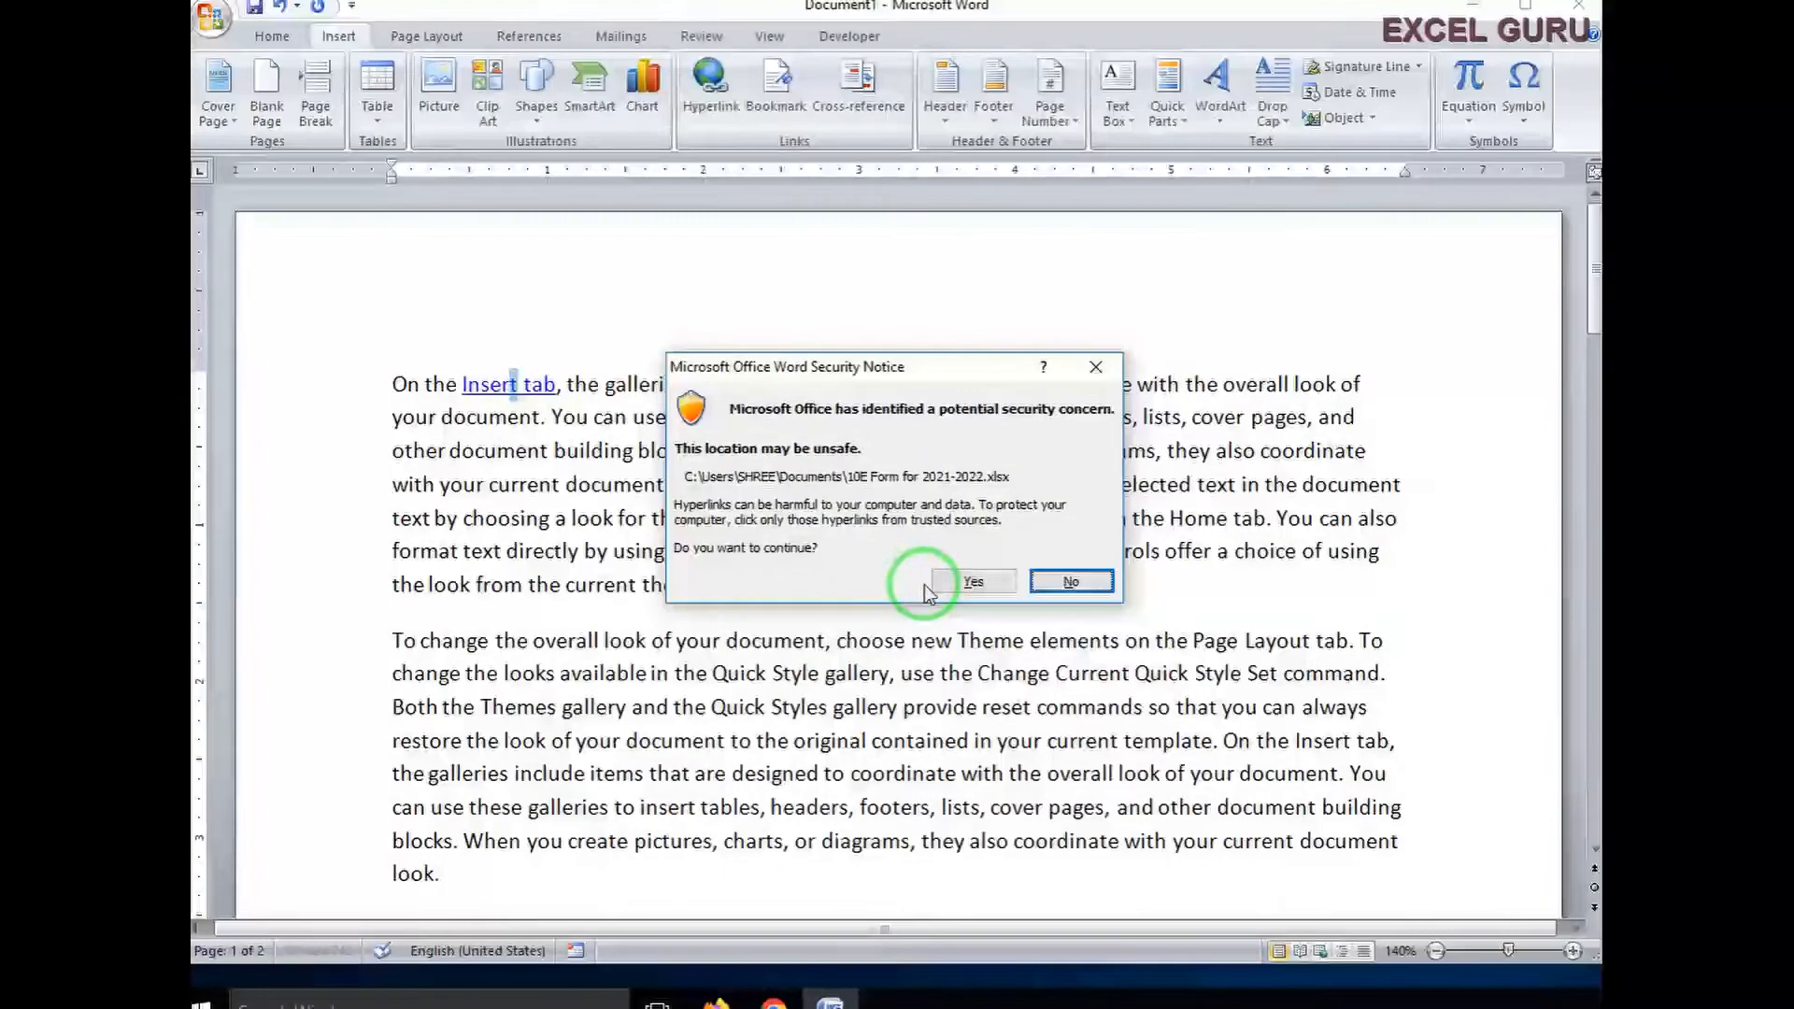
pyautogui.click(966, 582)
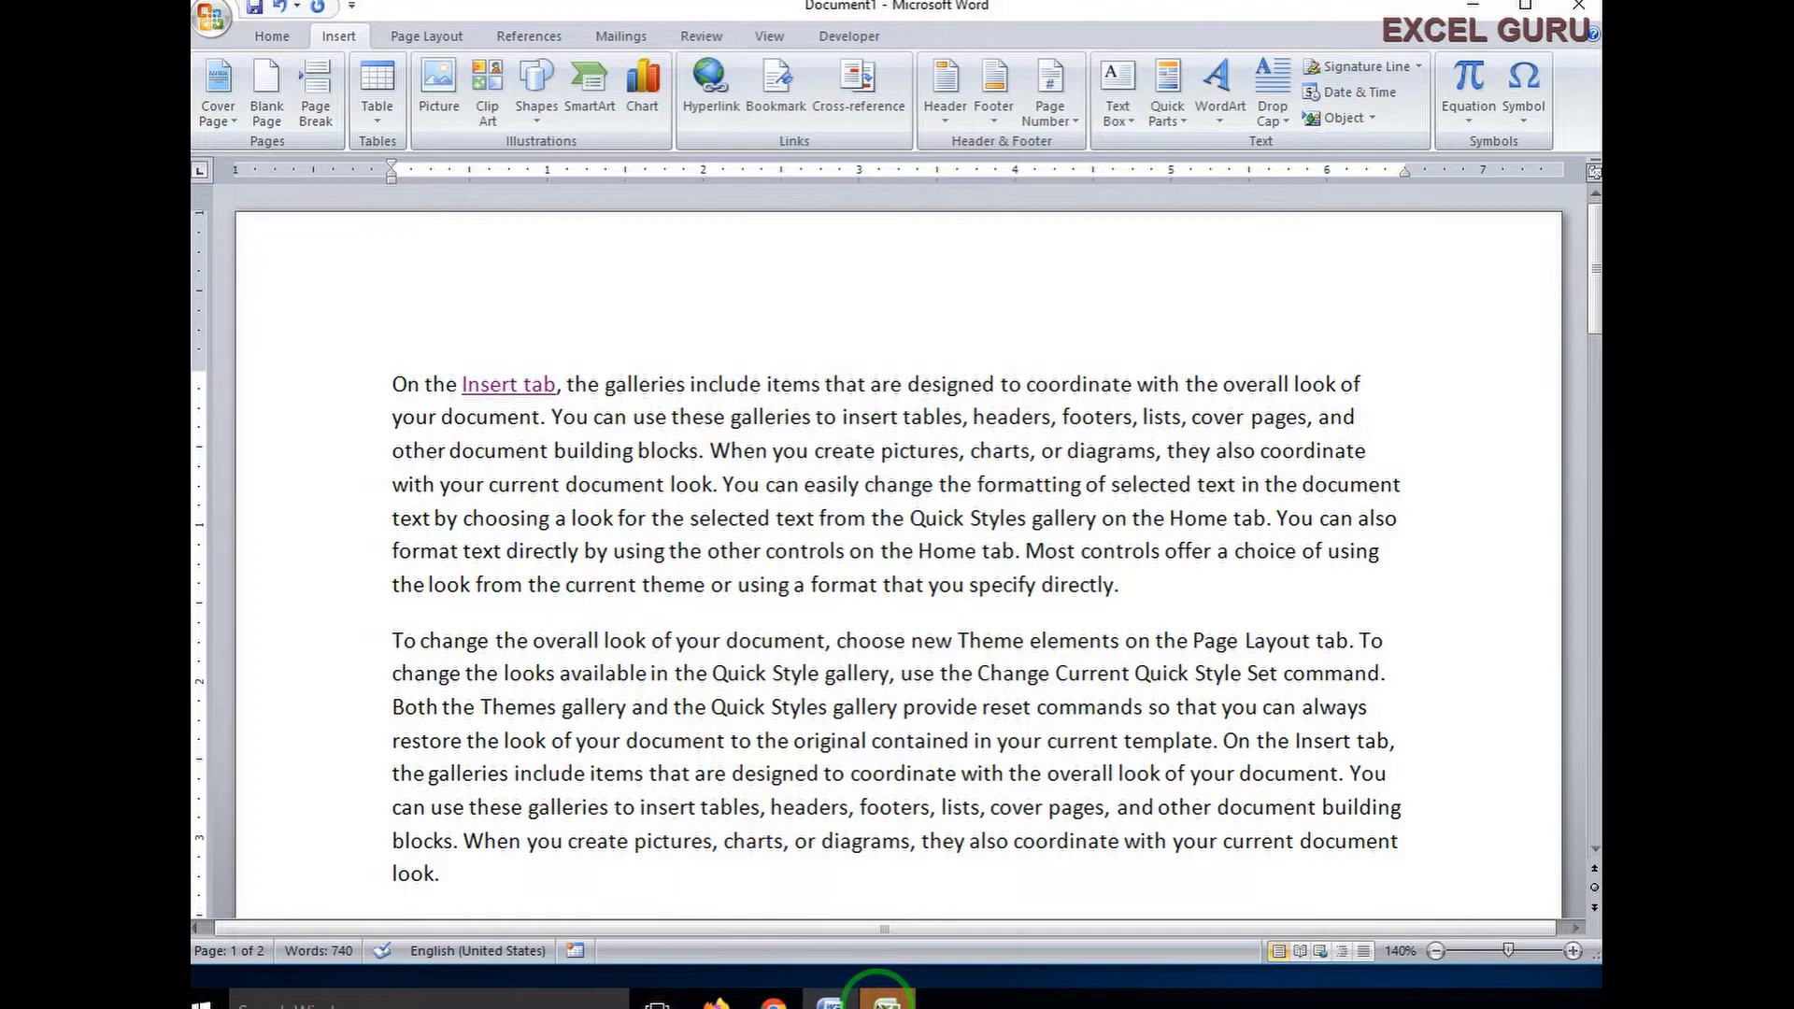
pyautogui.click(886, 1004)
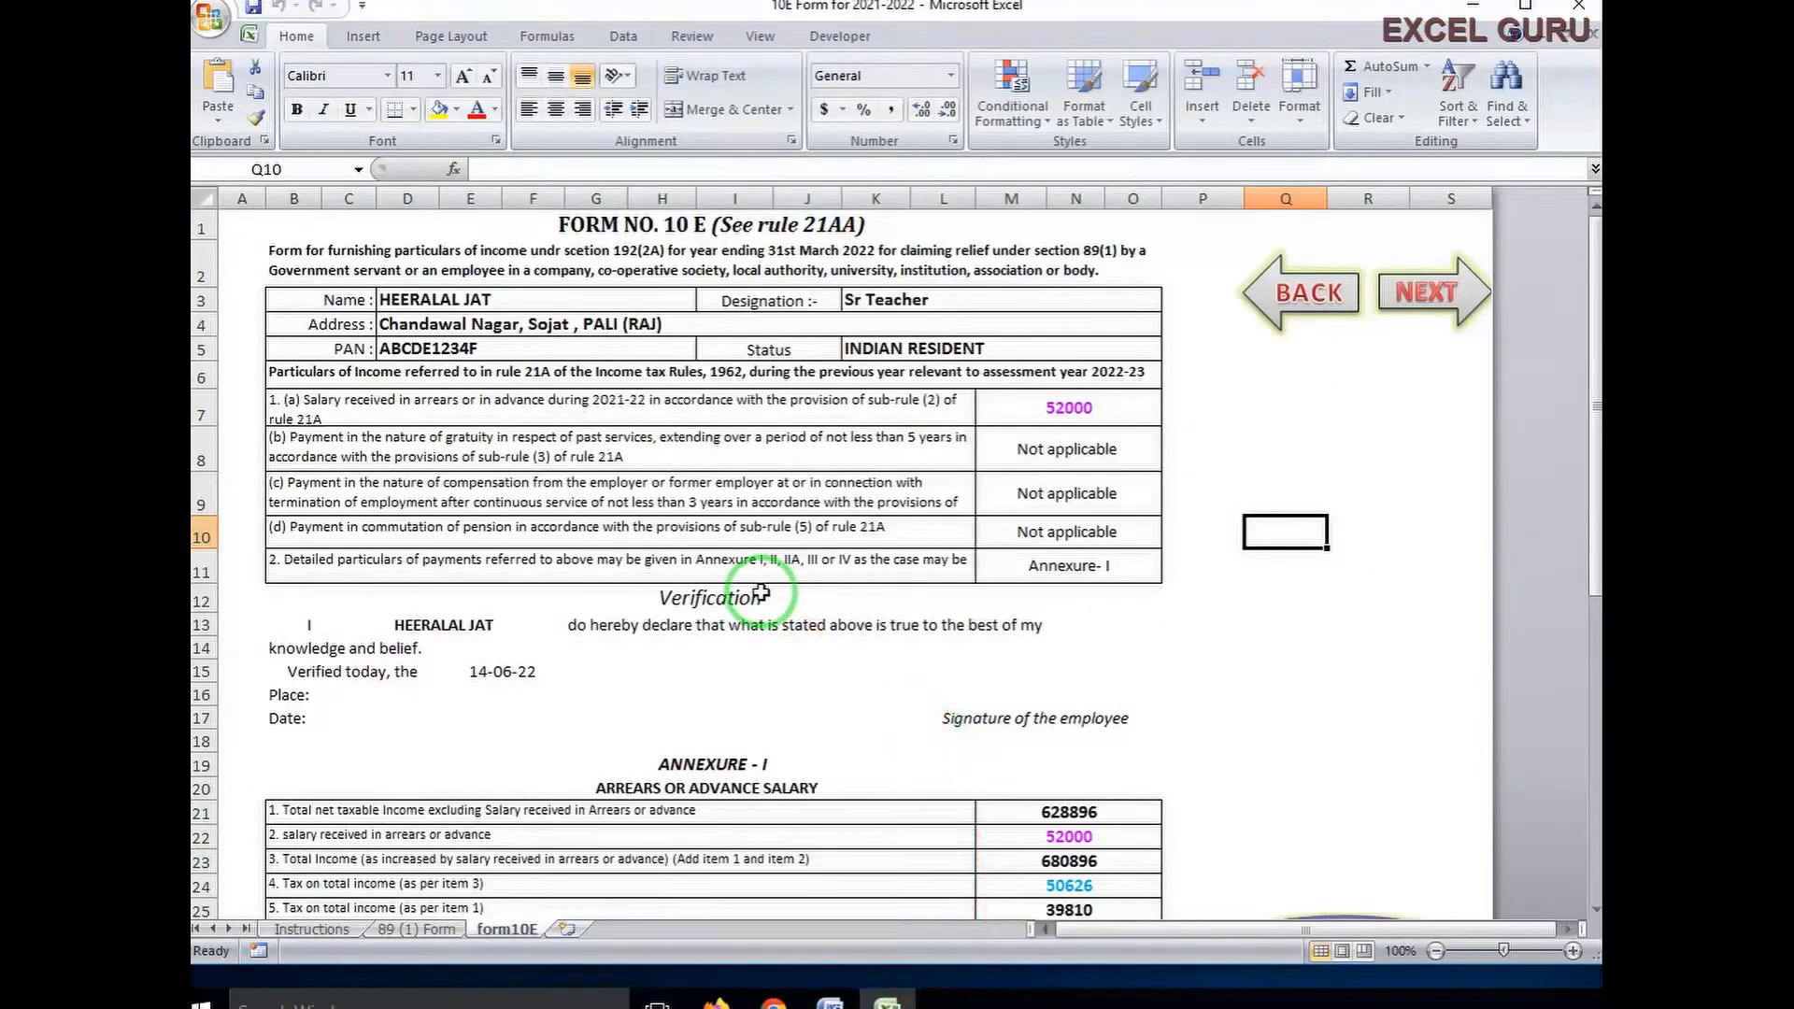
# Step: Look over the form10E sheet and close the workbook to return to the Word document
pyautogui.scroll(-9, 733, 492)
pyautogui.scroll(9, 740, 502)
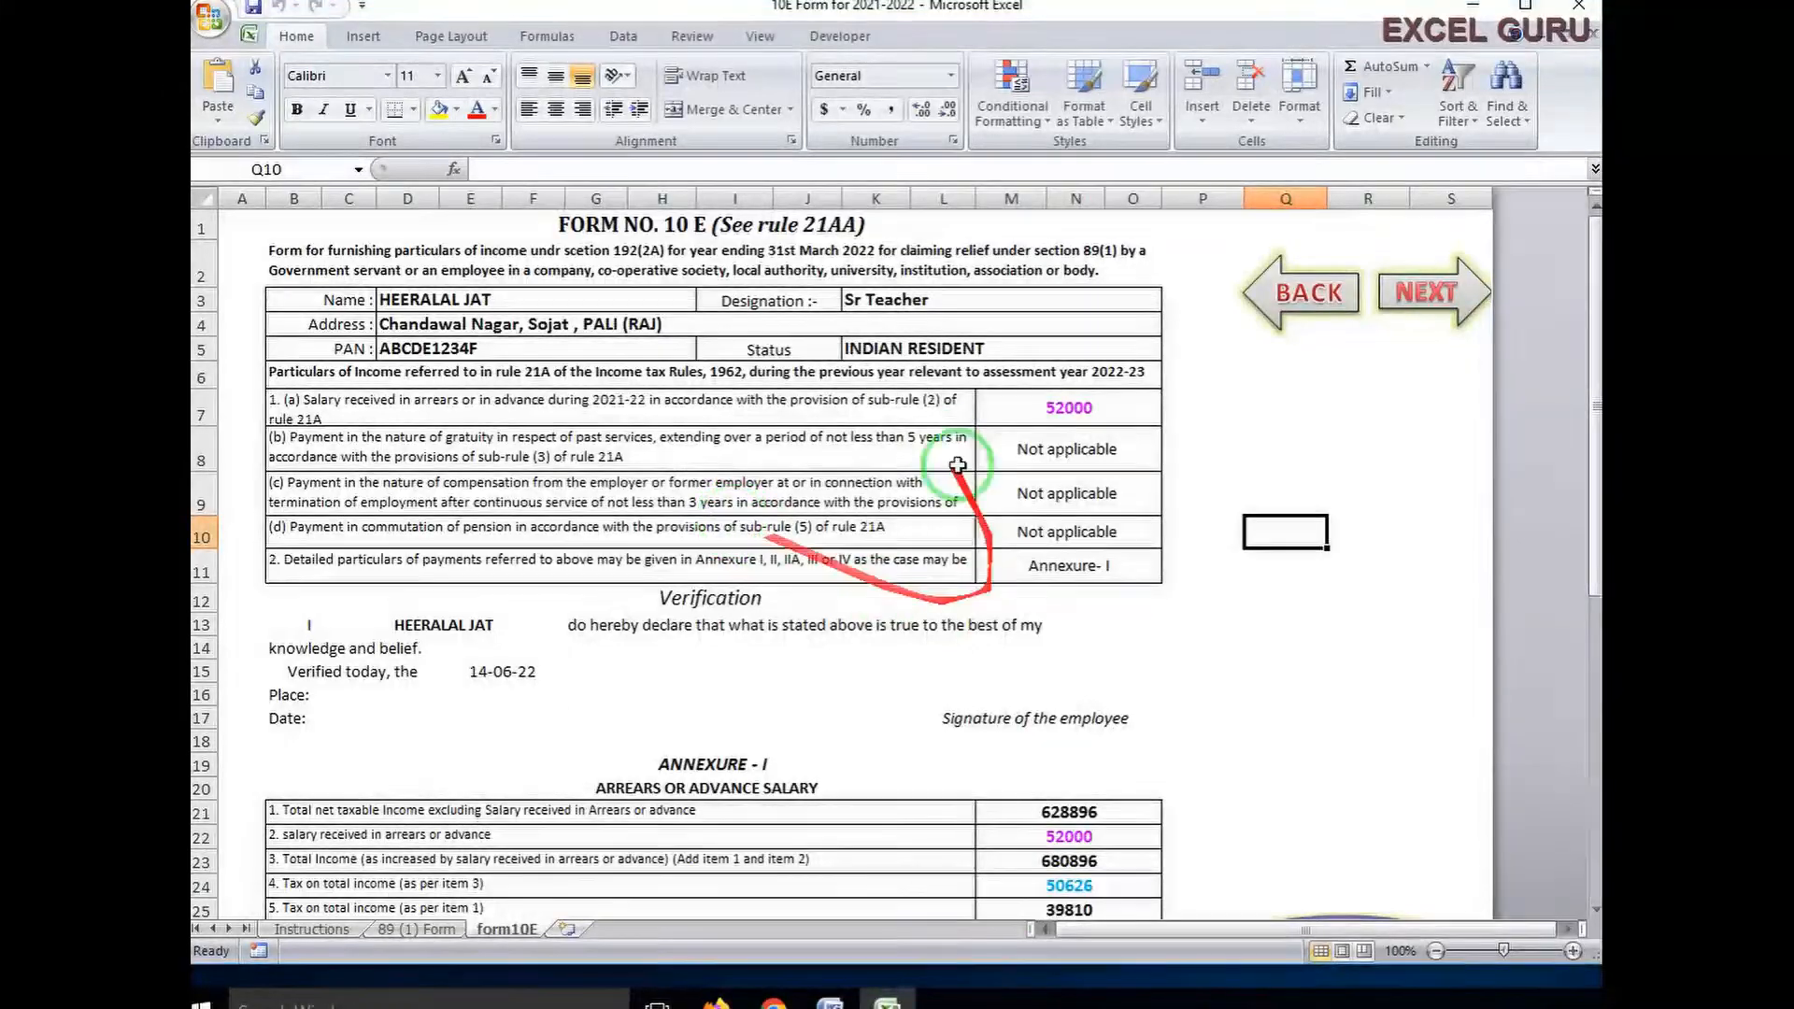
pyautogui.click(1582, 17)
pyautogui.click(1116, 559)
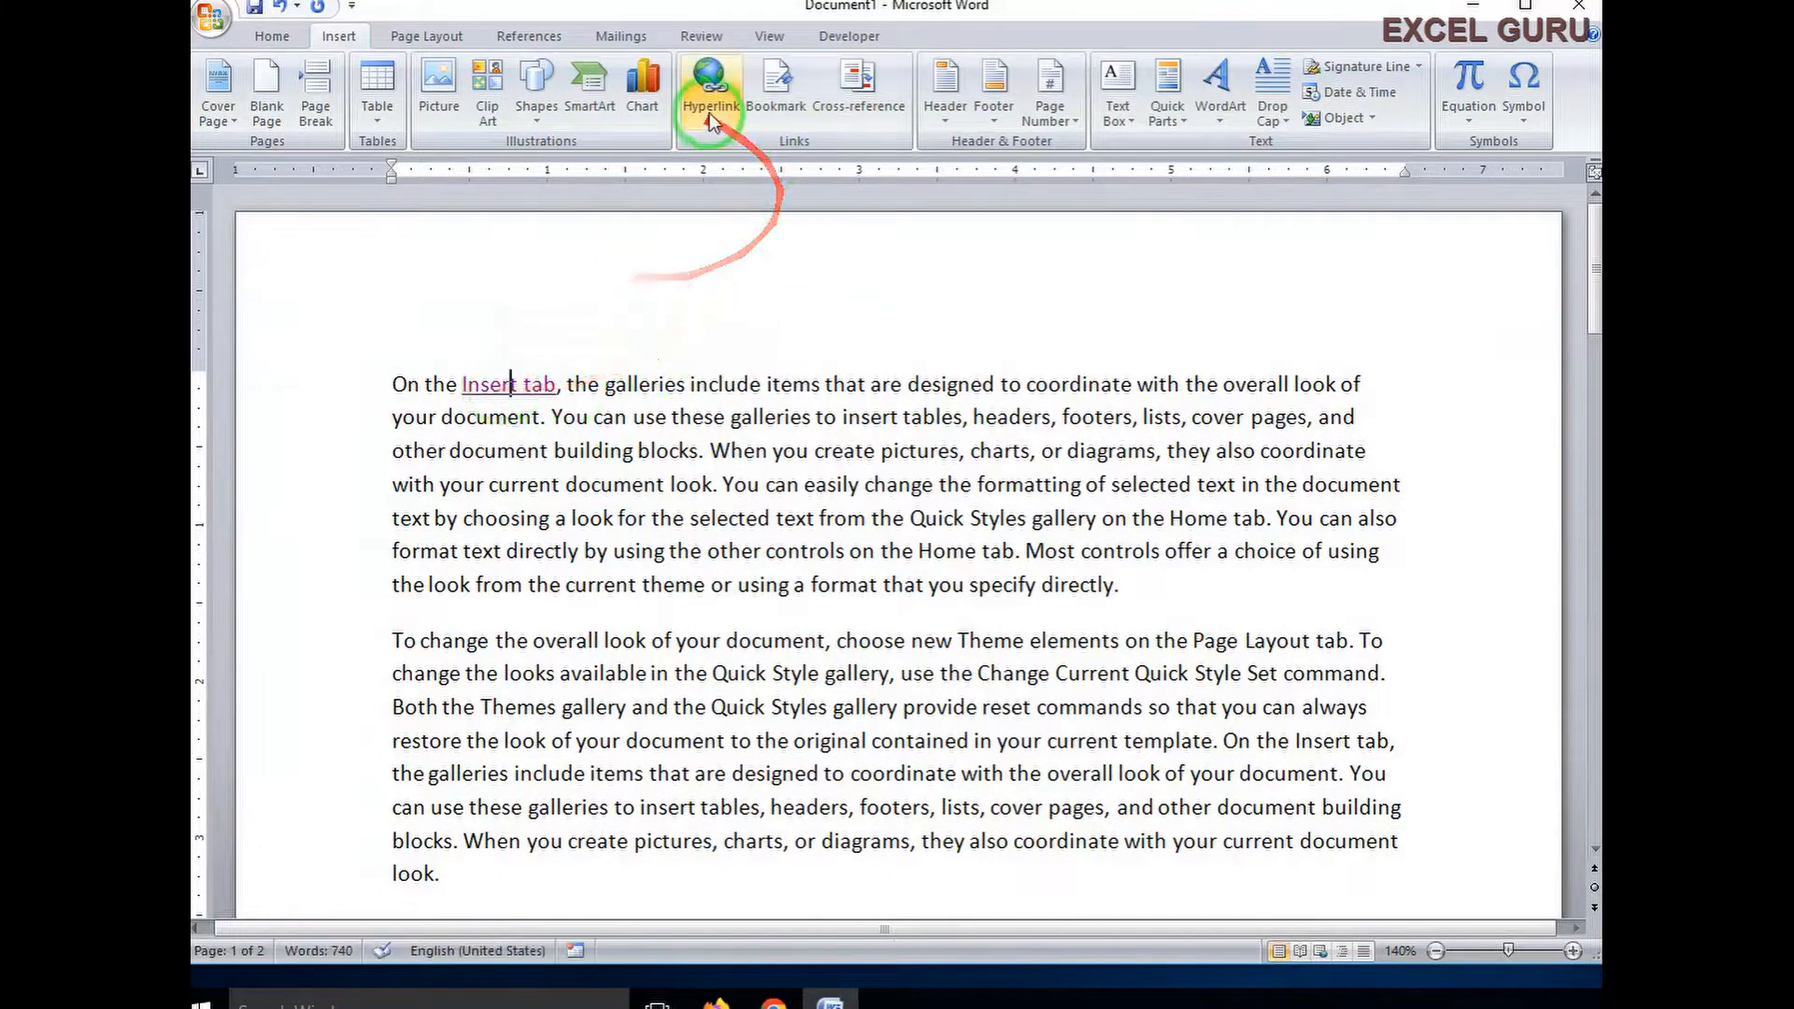
# Step: Open the "Insert tab" hyperlink for editing, look through the Browsed Pages list and cancel without changes
pyautogui.hotkey('ctrl', 'k')
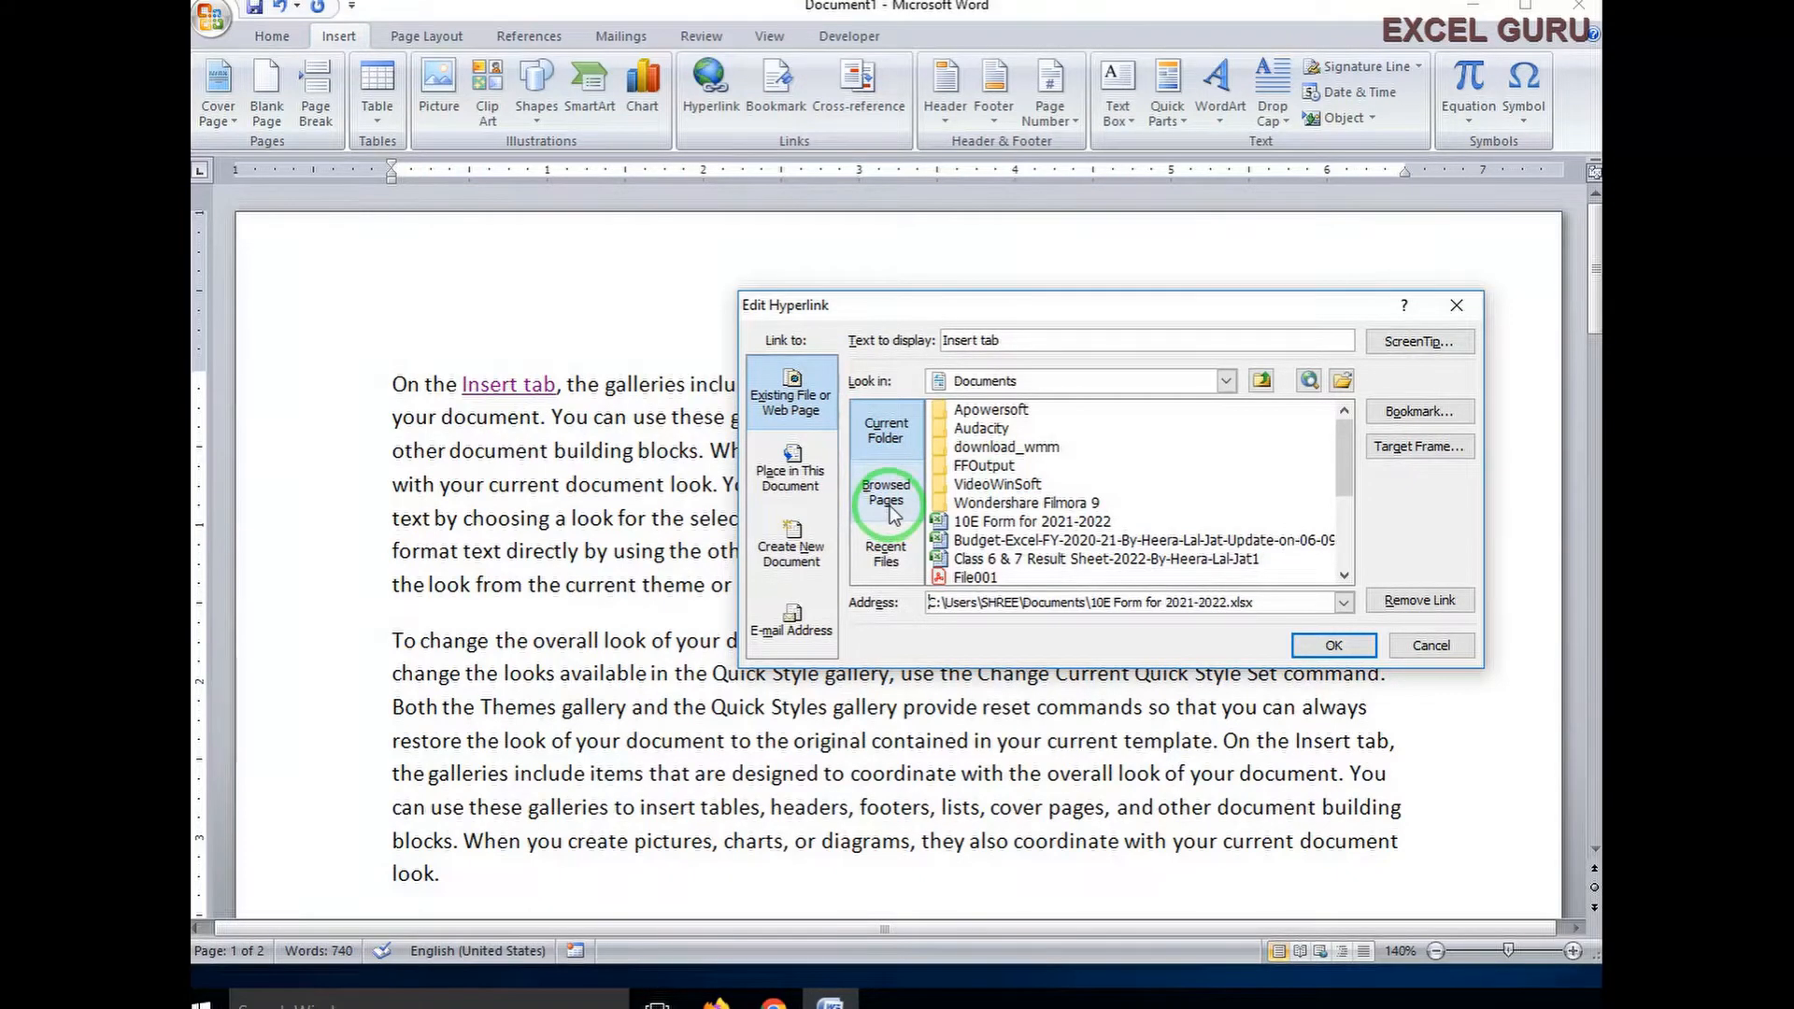
pyautogui.click(888, 500)
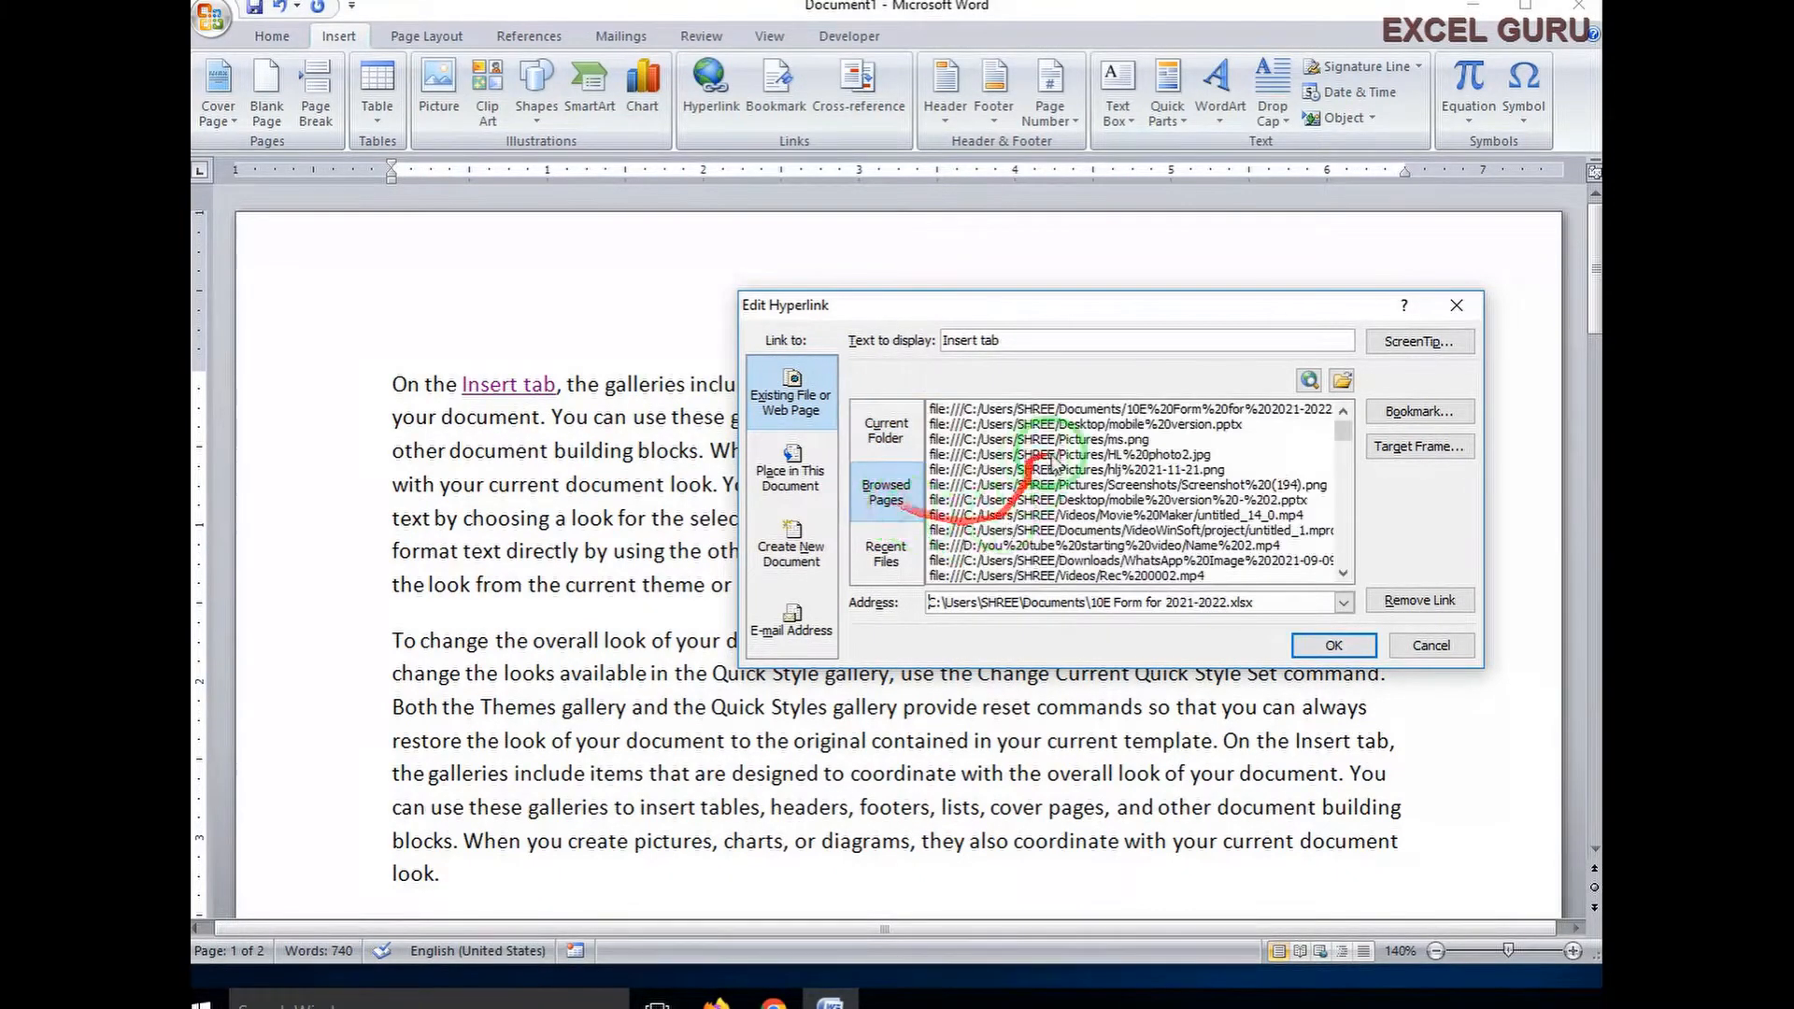
pyautogui.click(1344, 434)
pyautogui.moveTo(1348, 481); pyautogui.dragTo(1348, 416)
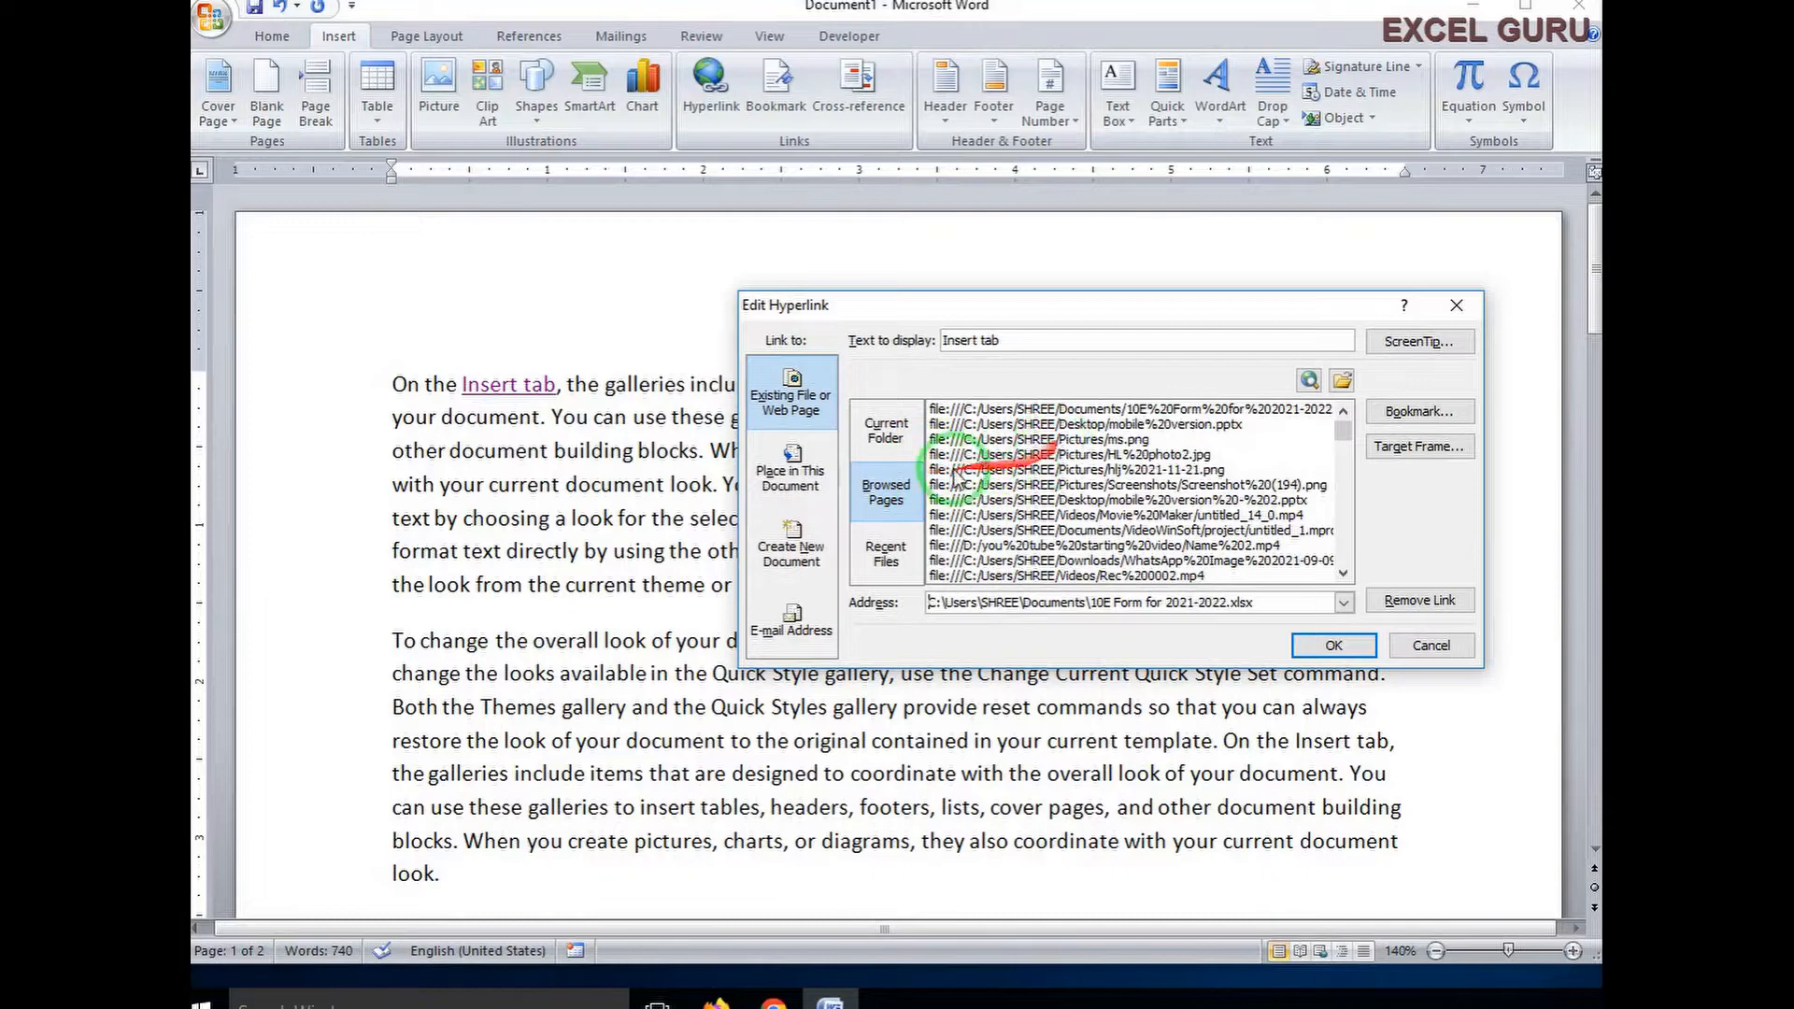
pyautogui.click(1429, 644)
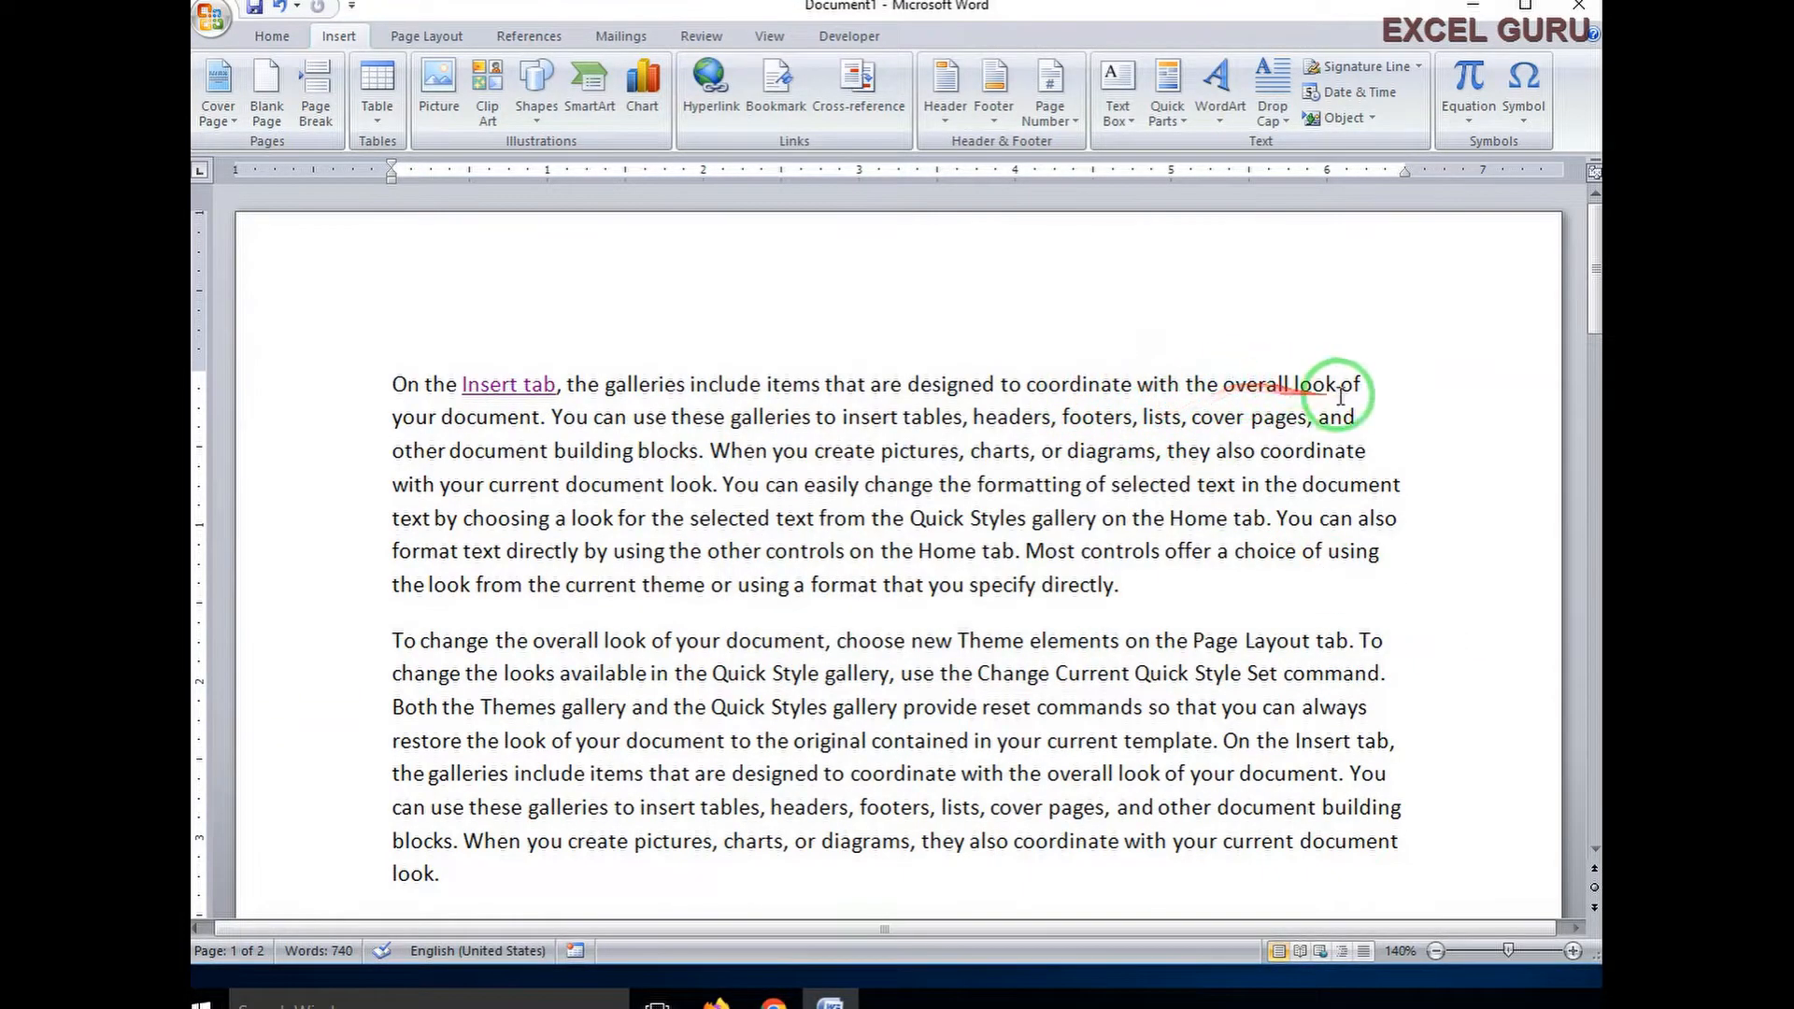
# Step: Link the word "directly." ending the first paragraph to the picture ms.png from the Browsed Pages
pyautogui.moveTo(1123, 588); pyautogui.dragTo(1053, 589)
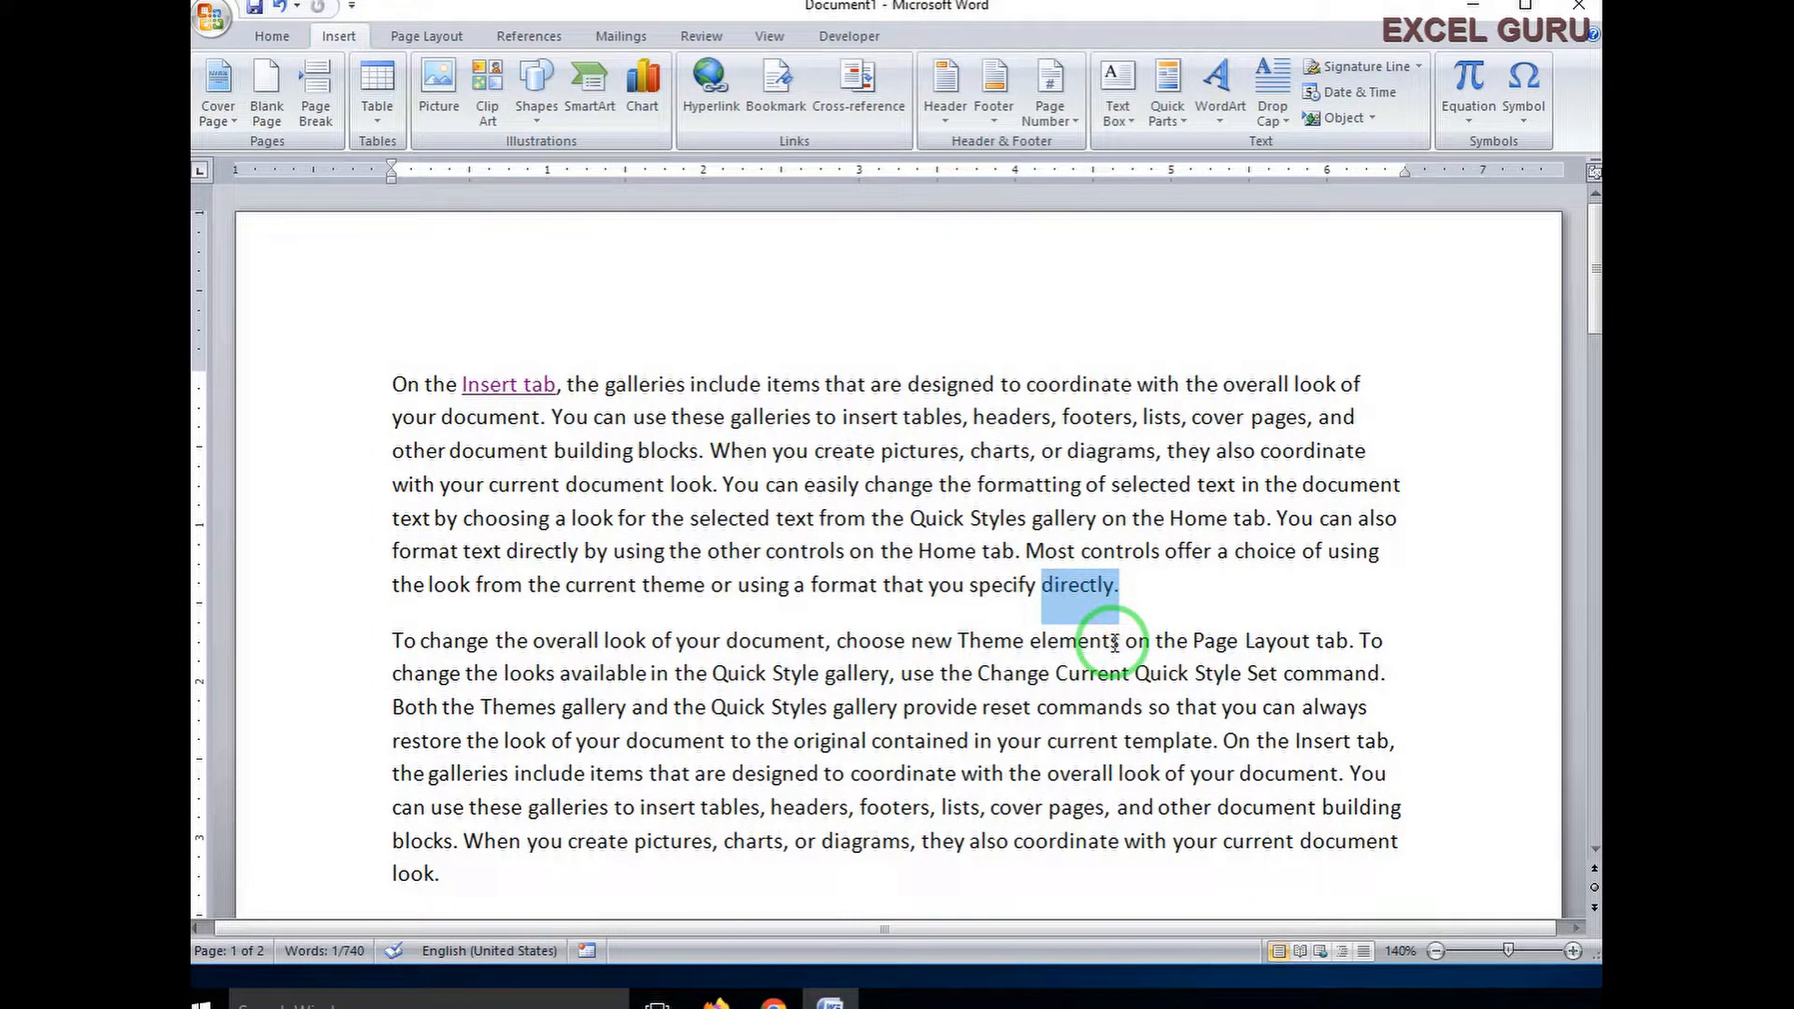
pyautogui.click(710, 84)
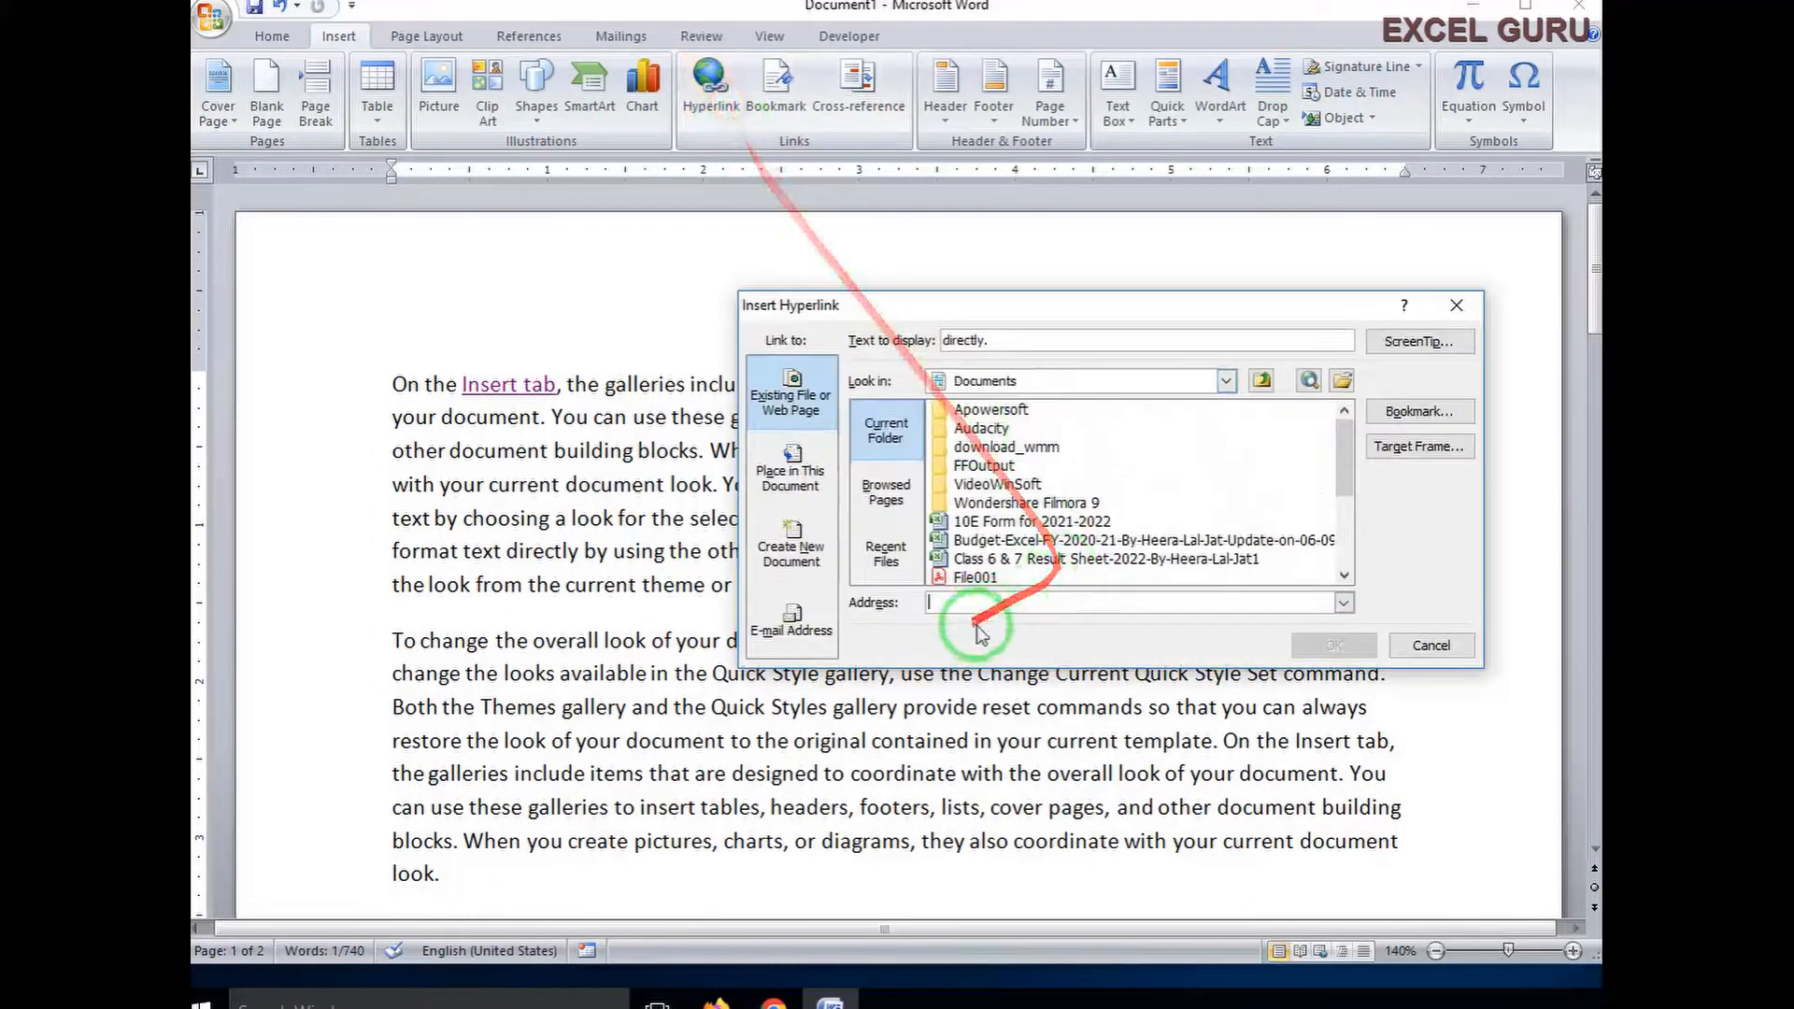
pyautogui.click(887, 487)
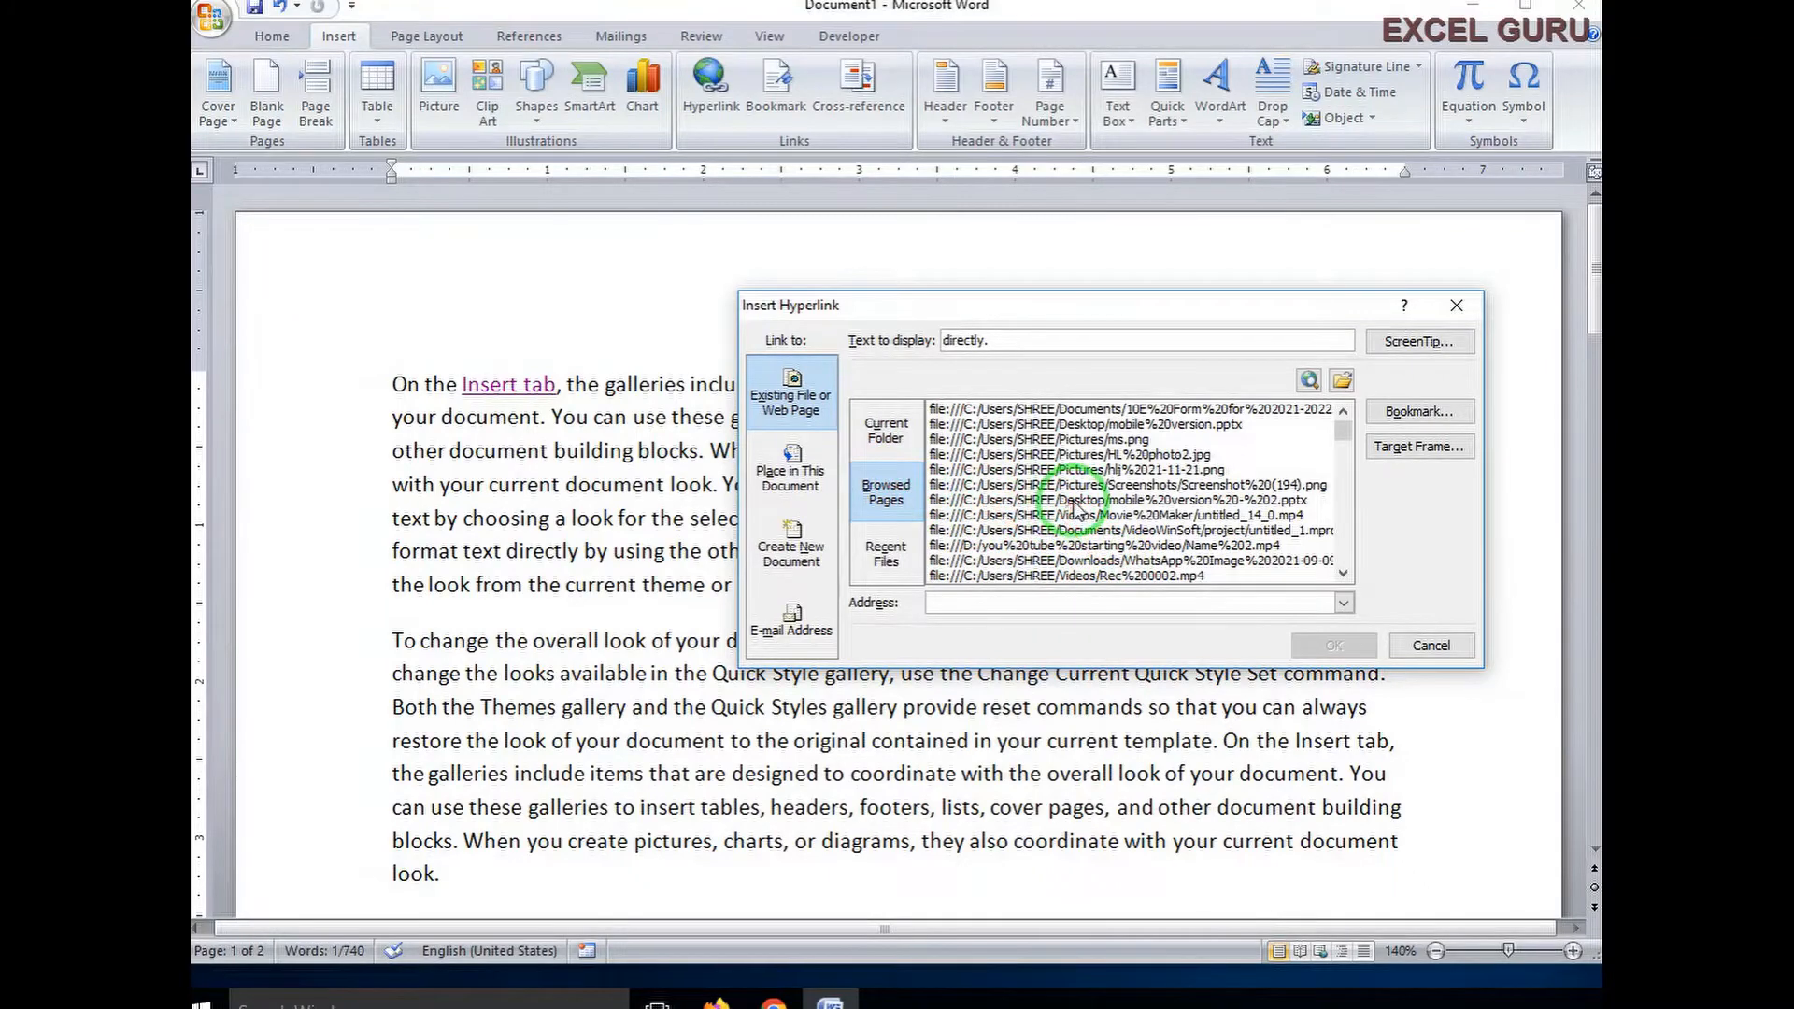
pyautogui.click(1095, 439)
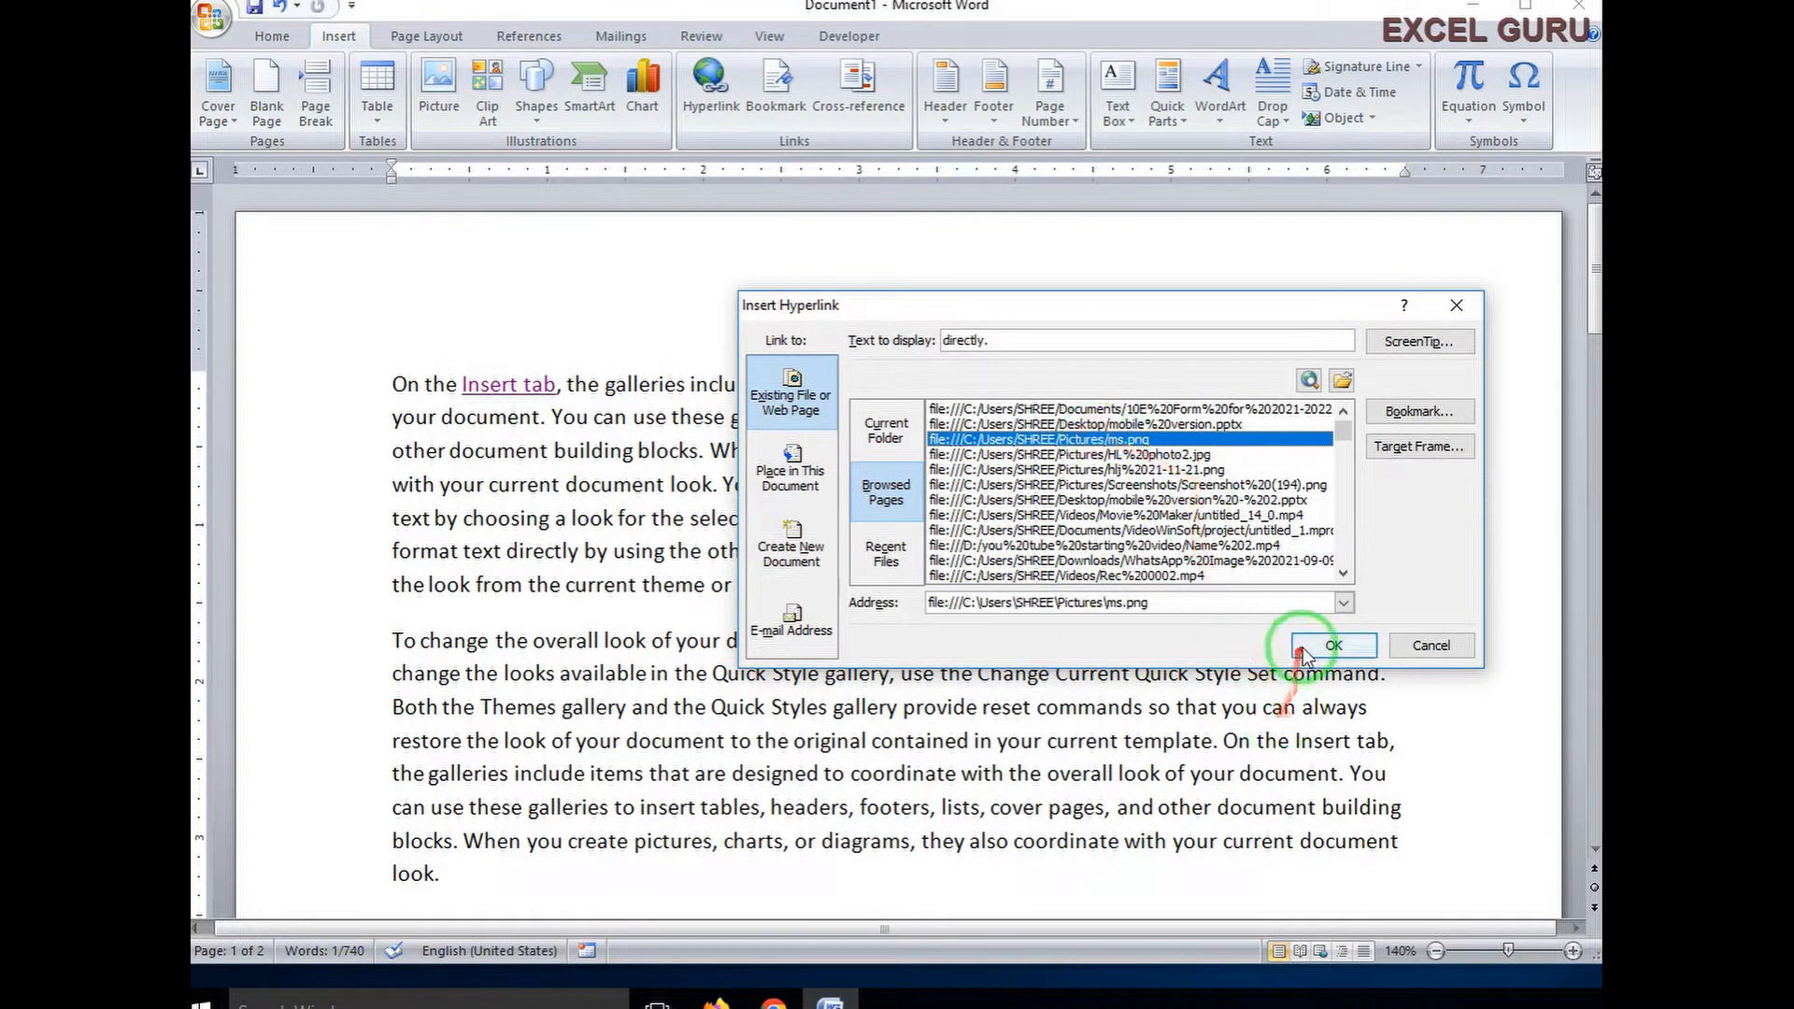
pyautogui.click(1327, 645)
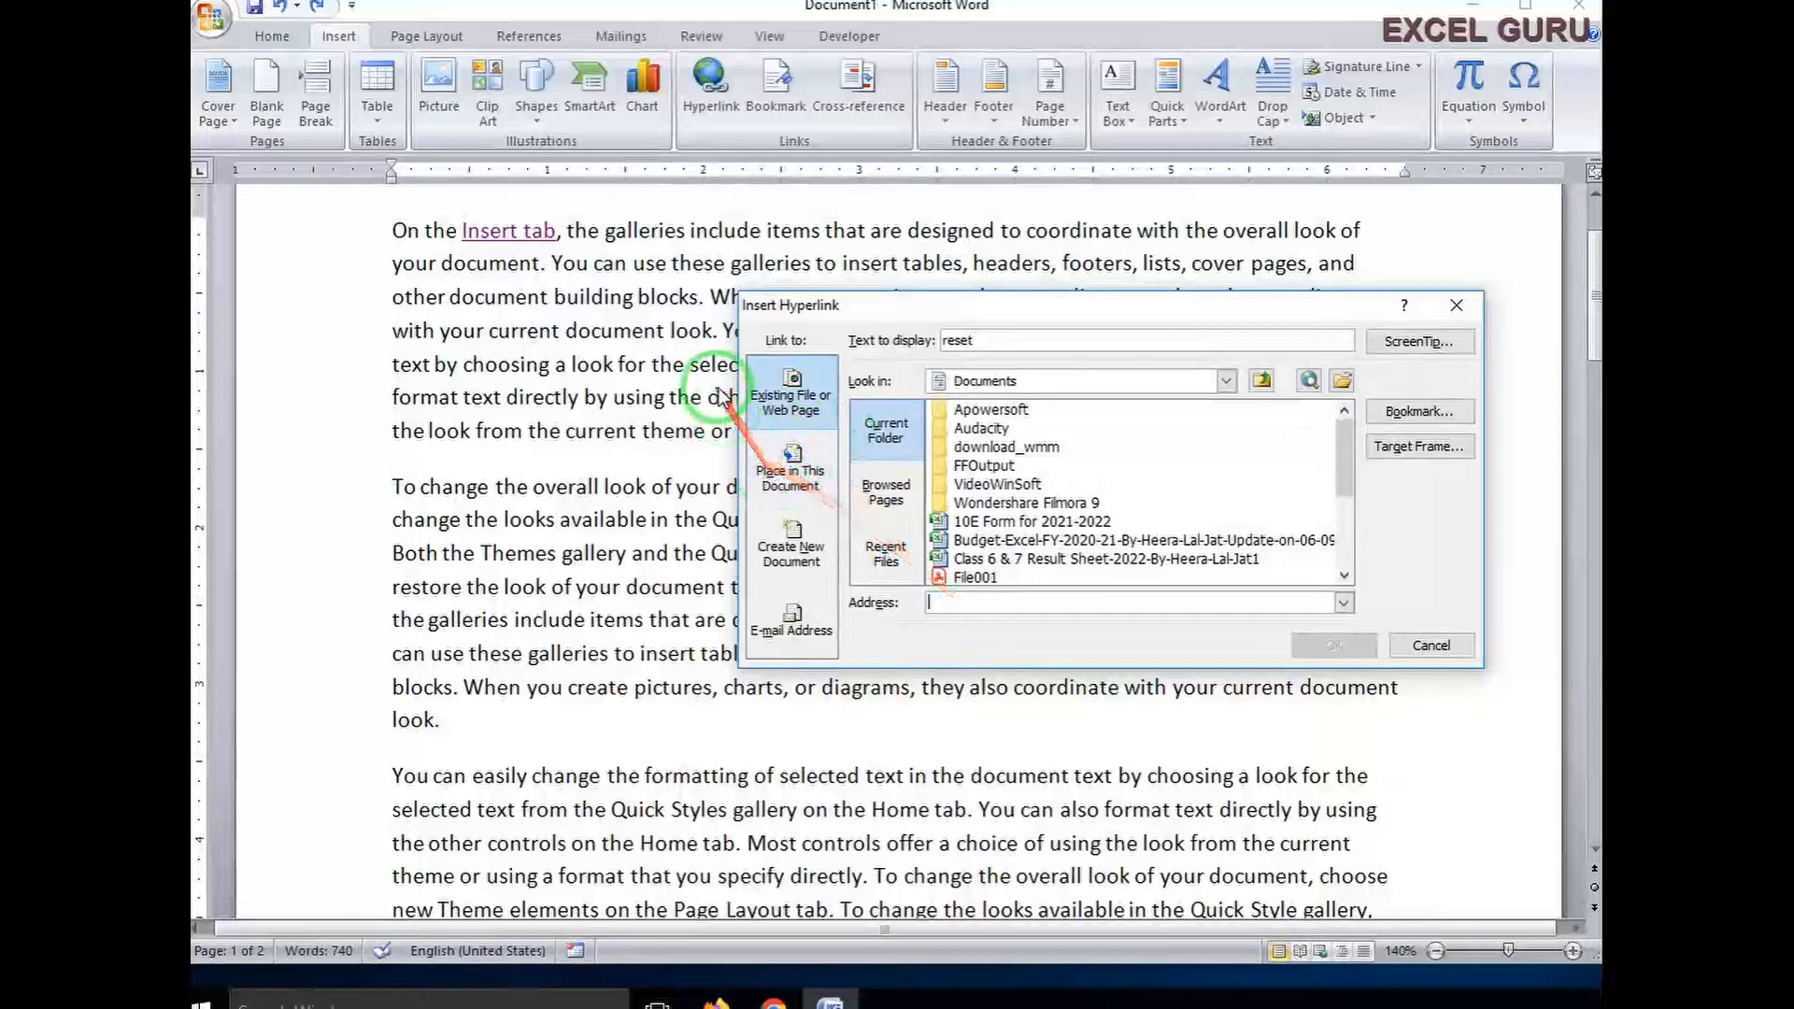
# Step: Link the word "template." ending the document's last paragraph to the Top of the Document, and follow the link
pyautogui.click(794, 472)
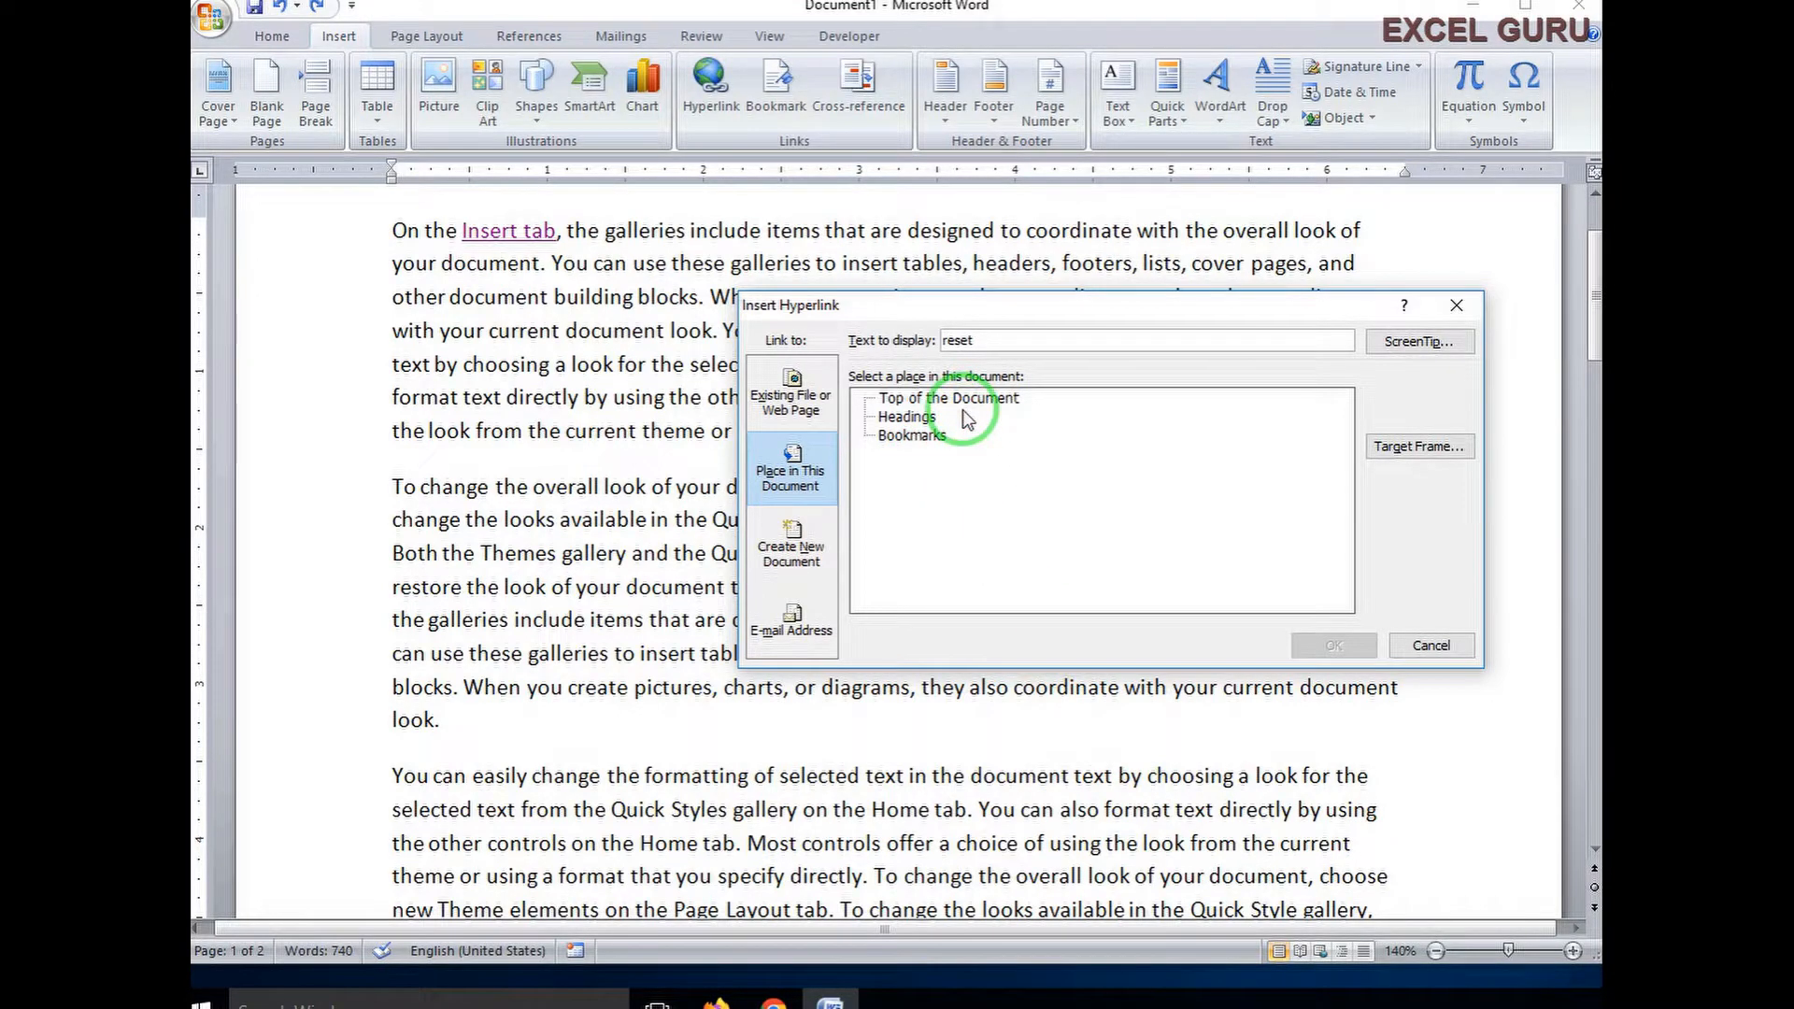
pyautogui.click(1431, 644)
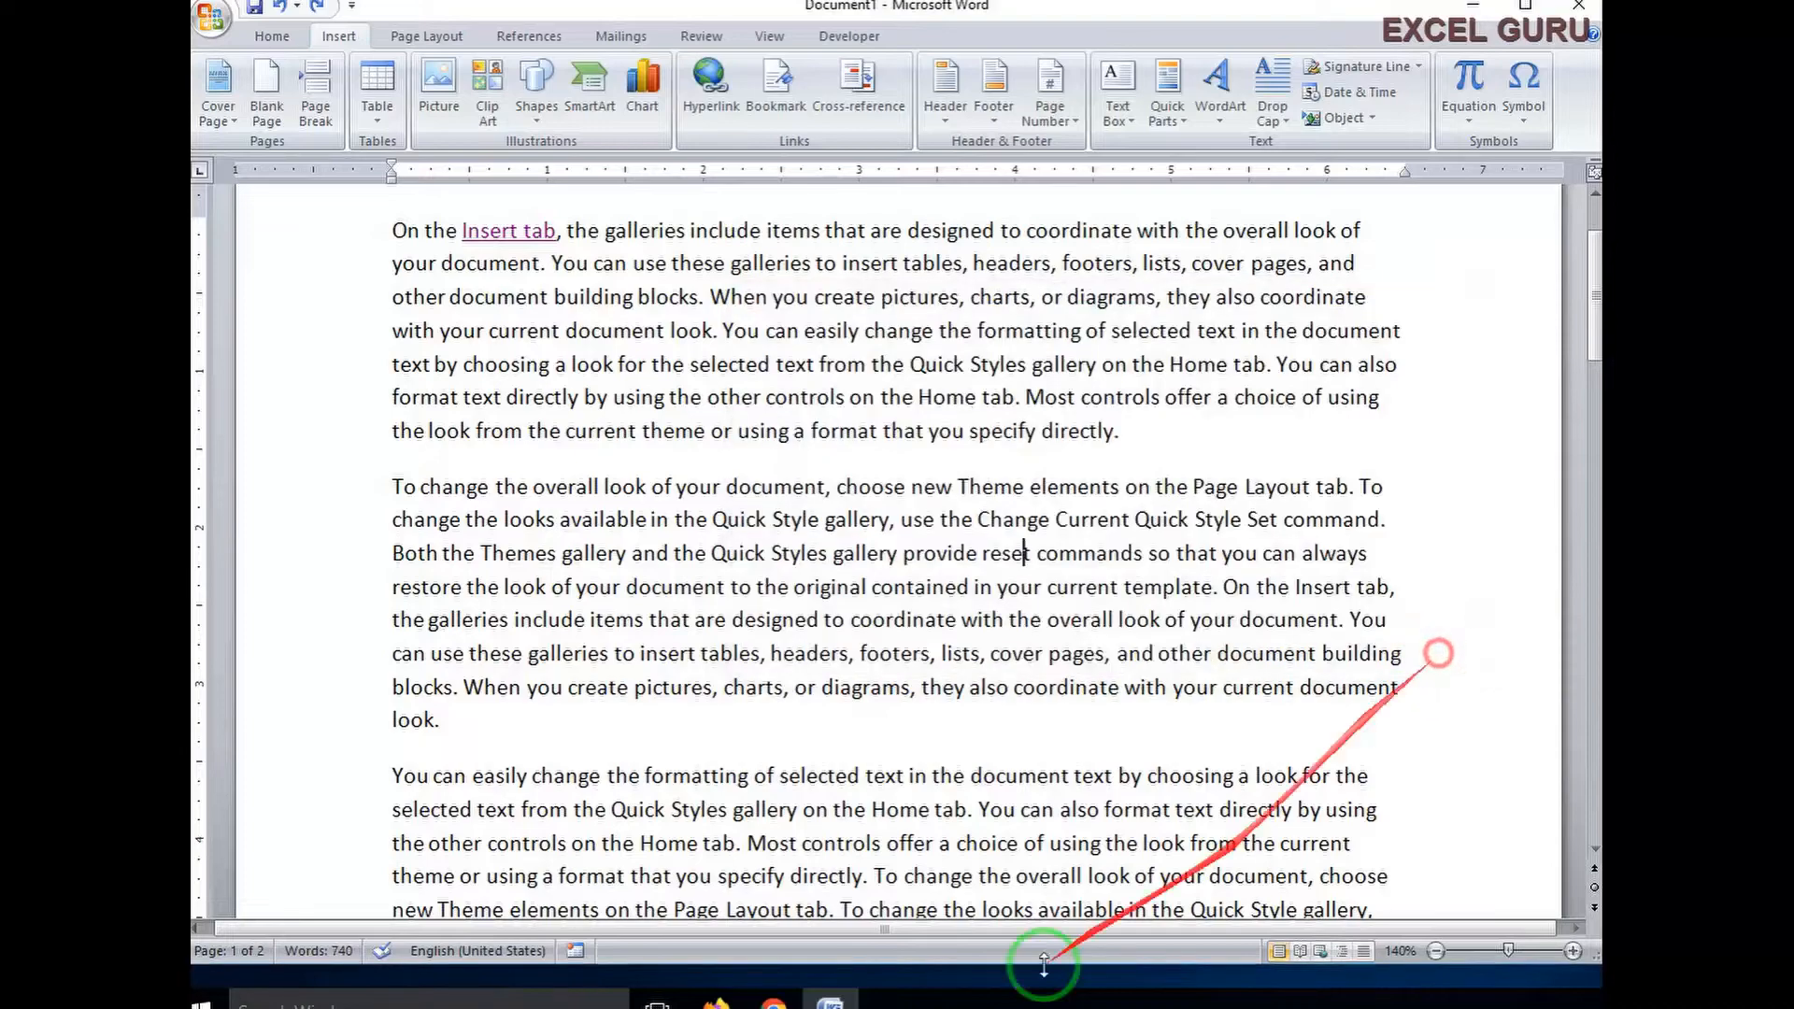
pyautogui.scroll(-10, 671, 785)
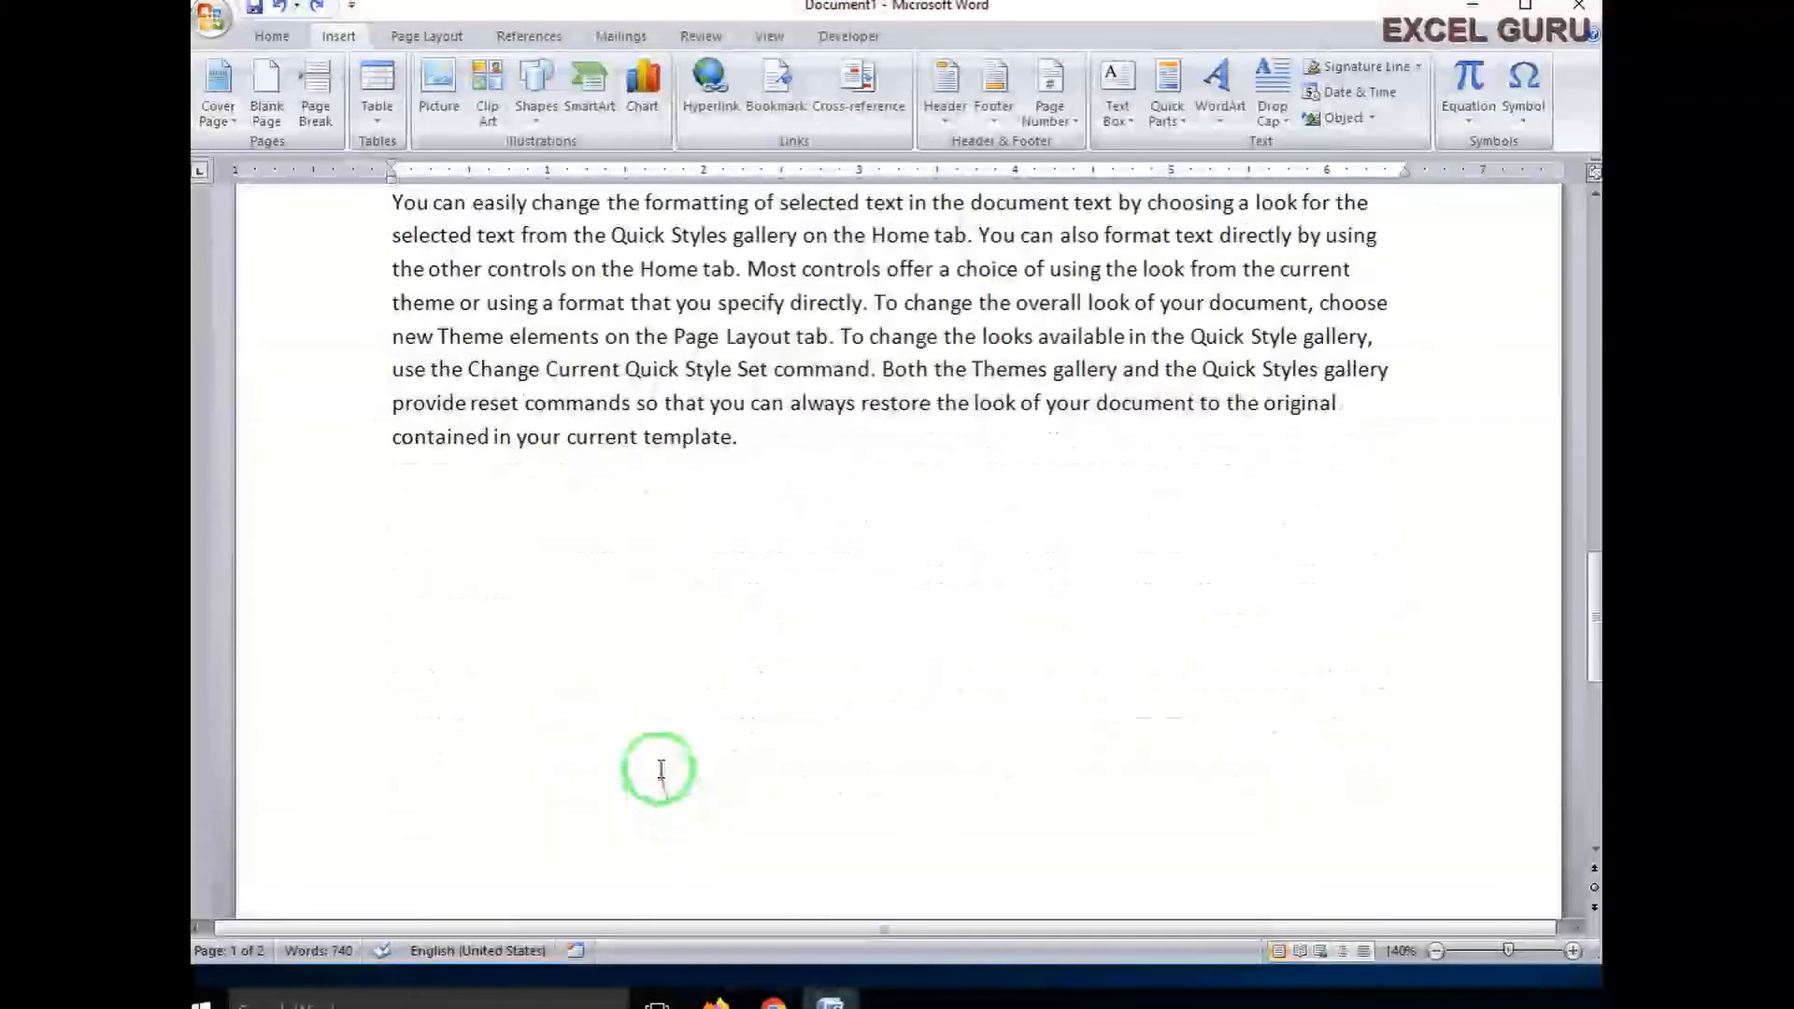
pyautogui.moveTo(744, 440); pyautogui.dragTo(701, 468)
pyautogui.hotkey('ctrl', 'k')
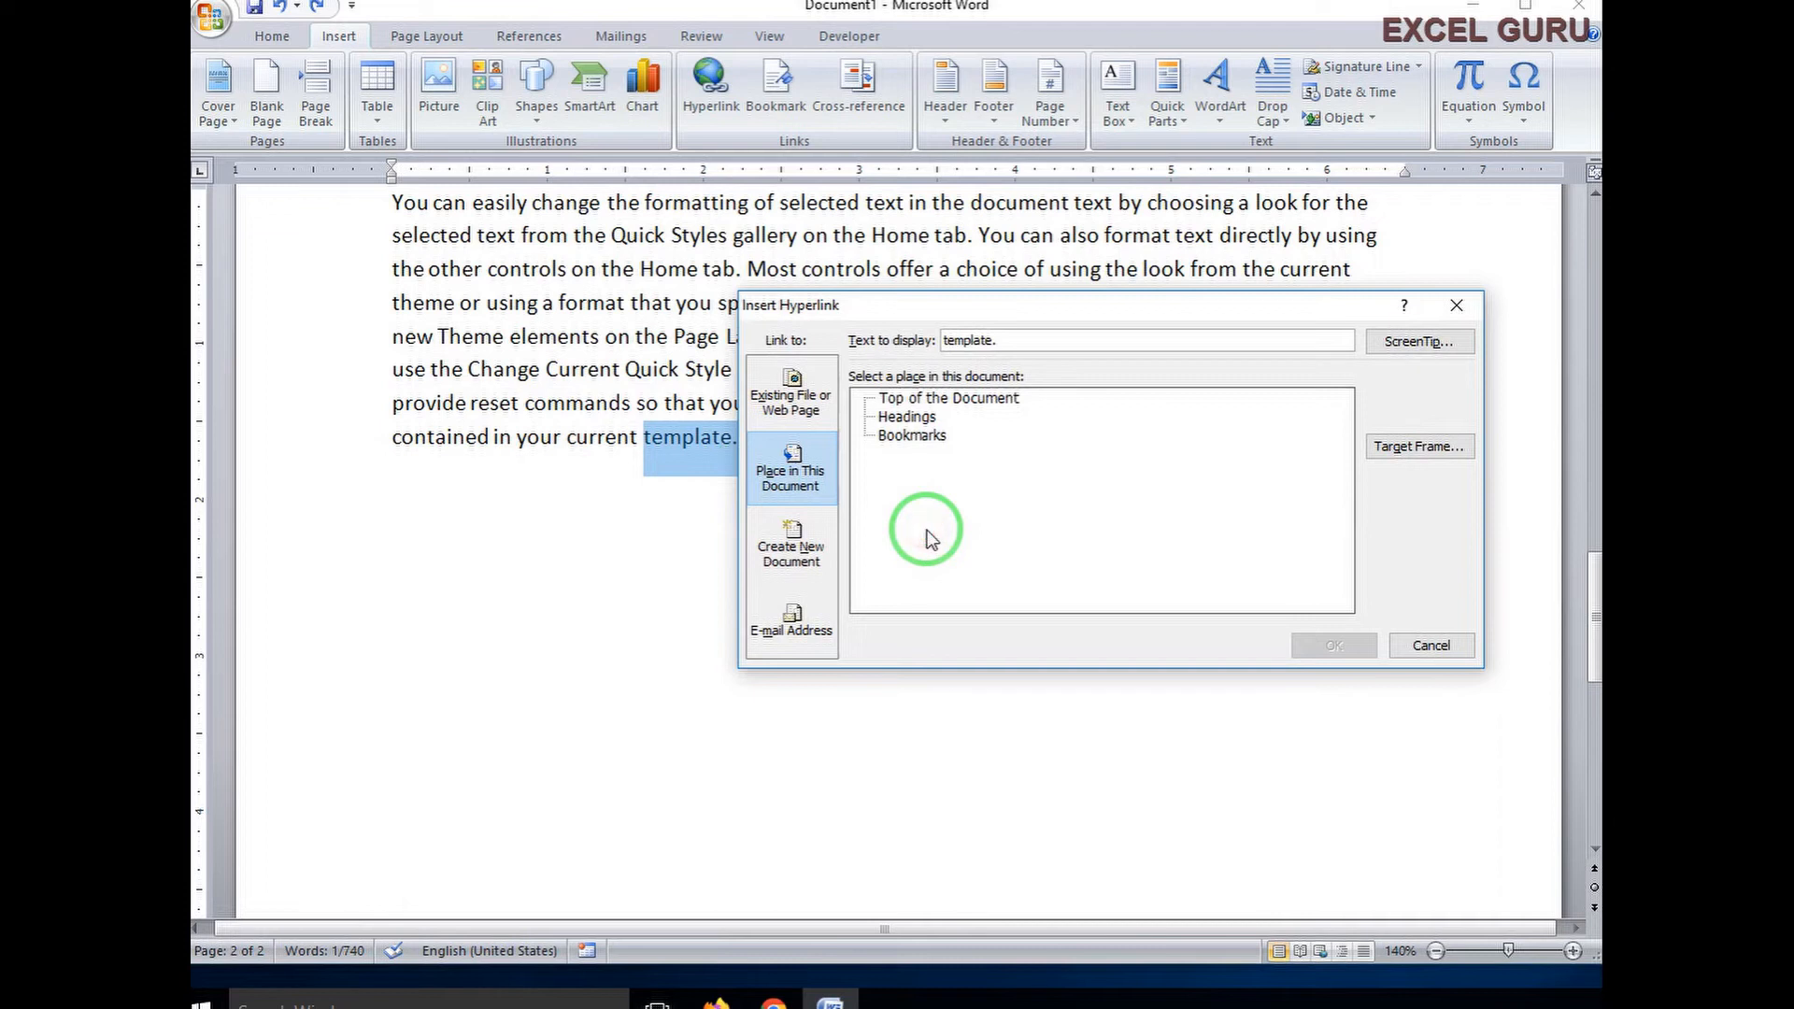
pyautogui.click(983, 399)
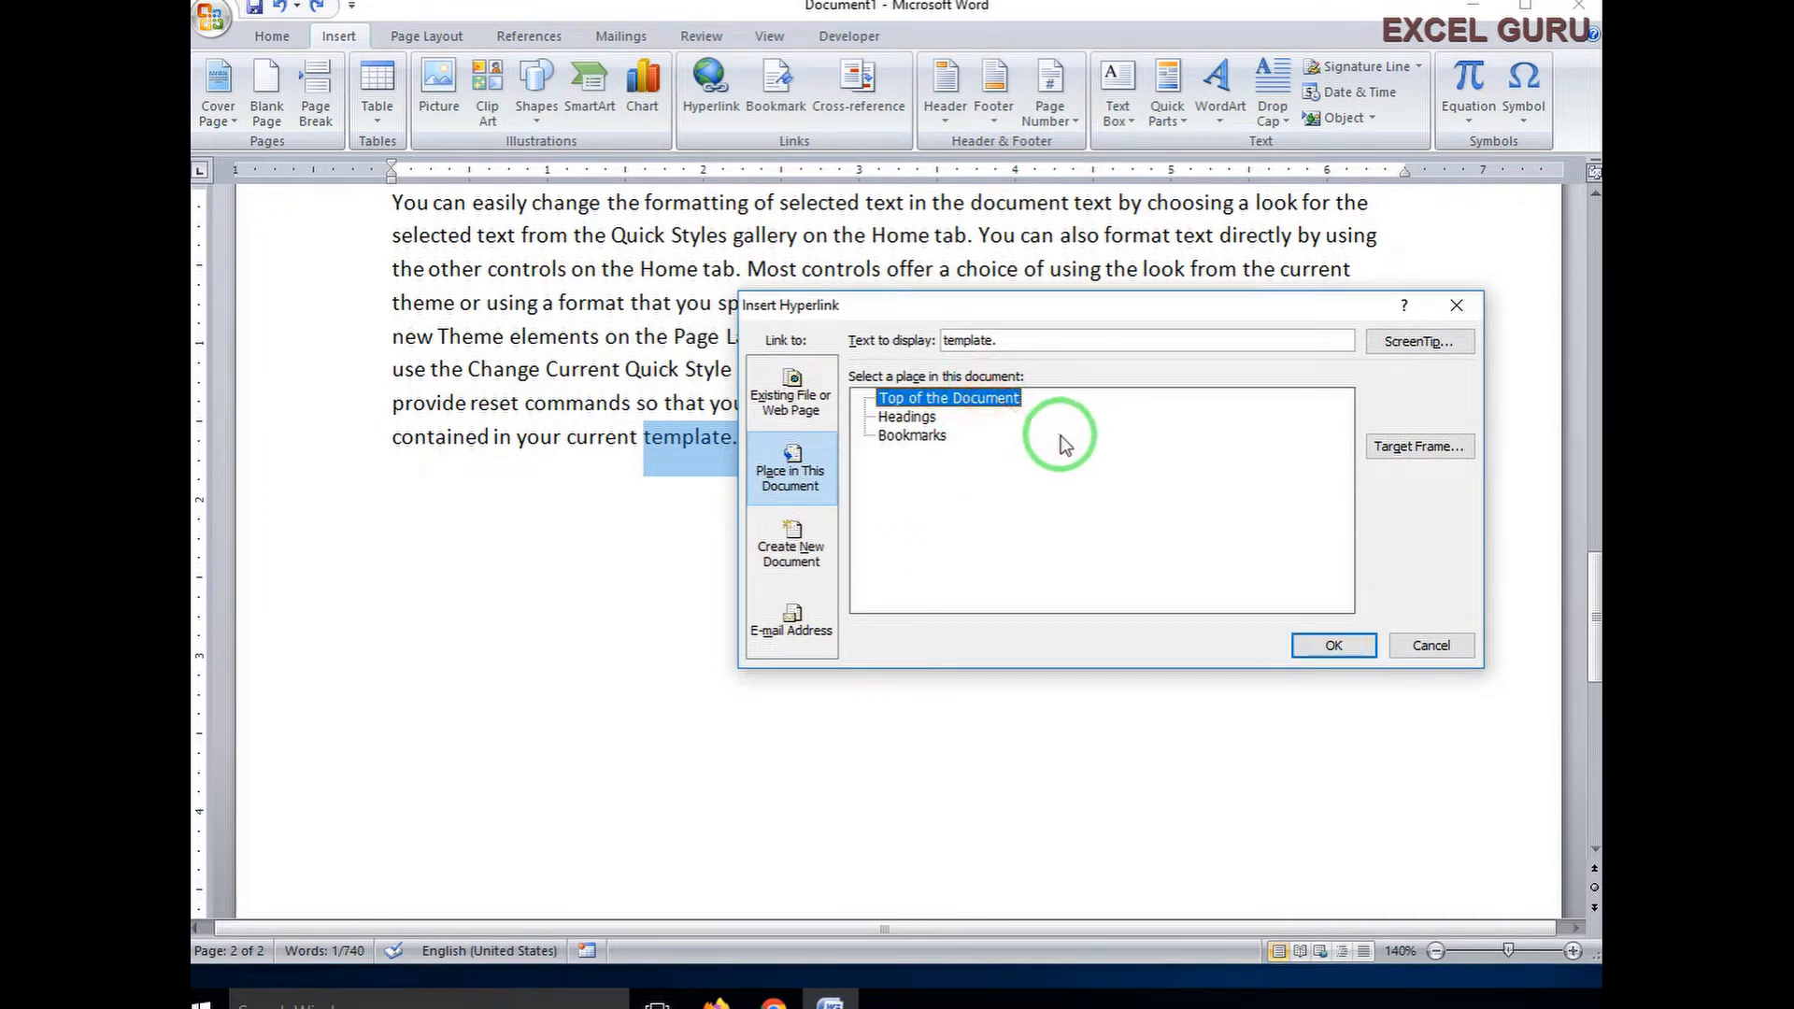
pyautogui.click(1326, 652)
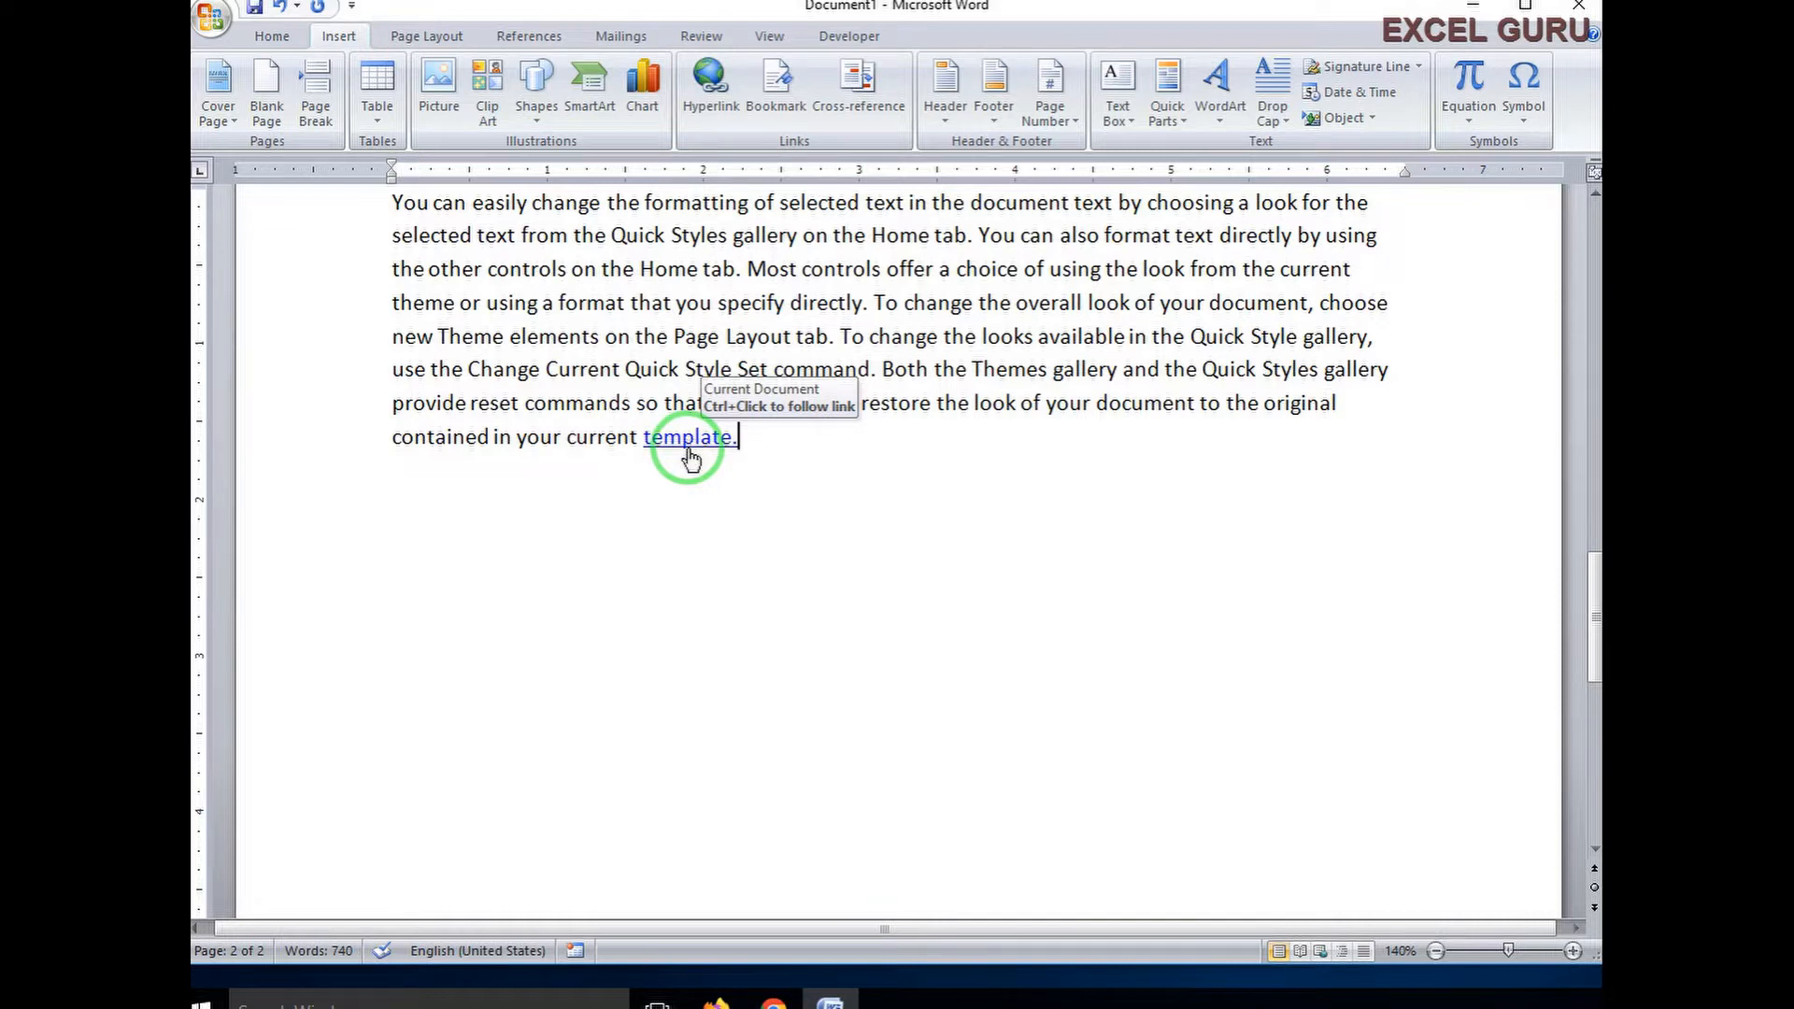
pyautogui.keyDown('ctrl'); pyautogui.click(689, 456); pyautogui.keyUp('ctrl')
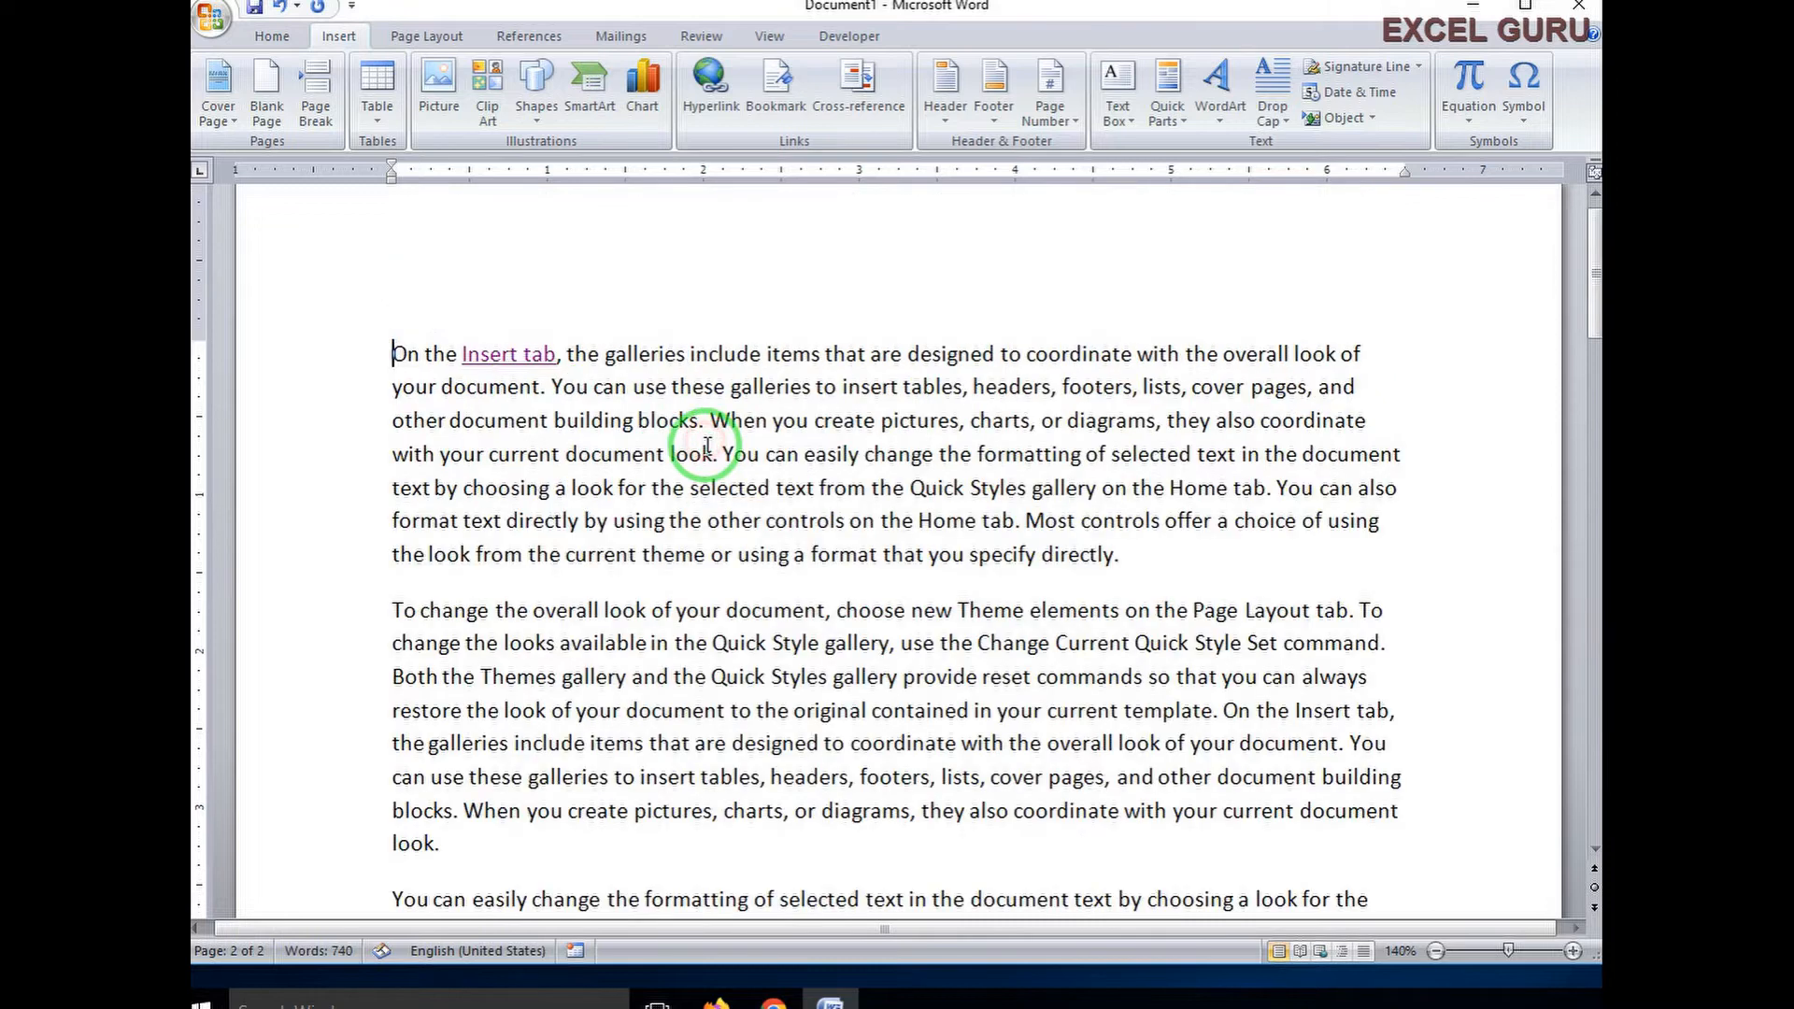
# Step: Look at the places in this document offered as link targets for the word "include" in the first paragraph, and cancel
pyautogui.click(712, 299)
pyautogui.scroll(-4, 791, 355)
pyautogui.scroll(3, 1091, 653)
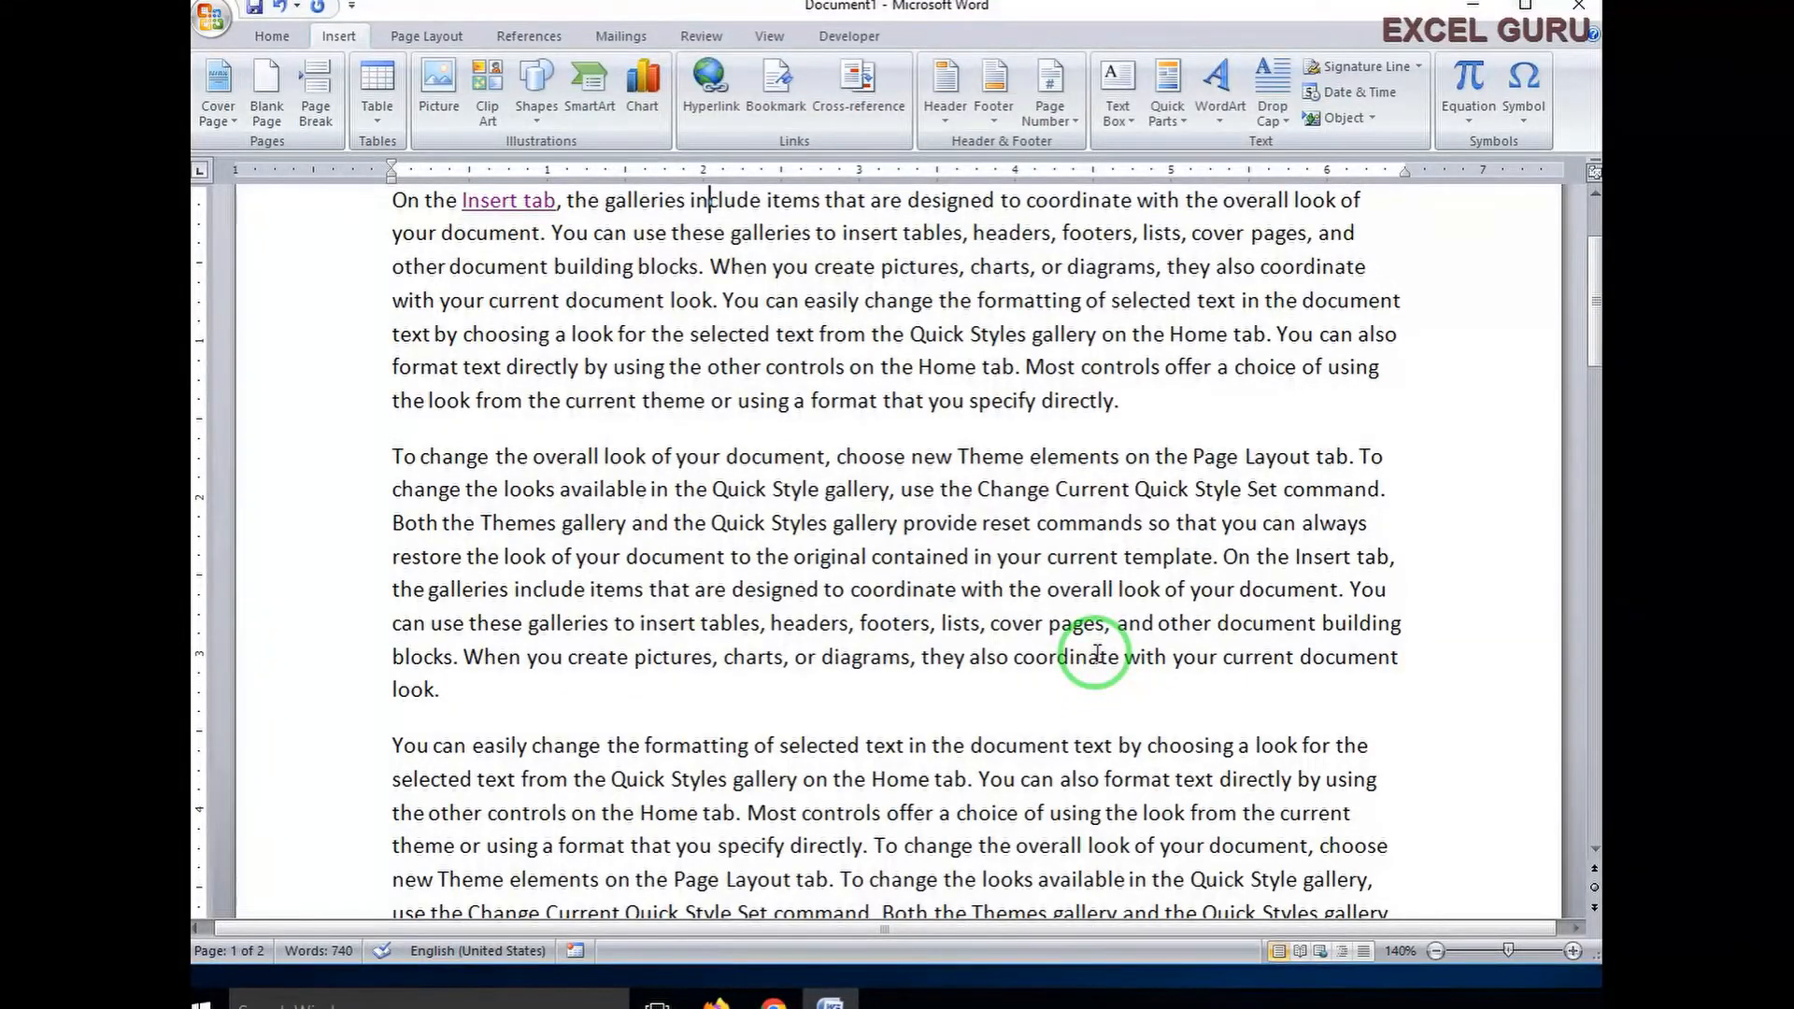
pyautogui.hotkey('ctrl', 'k')
pyautogui.click(802, 481)
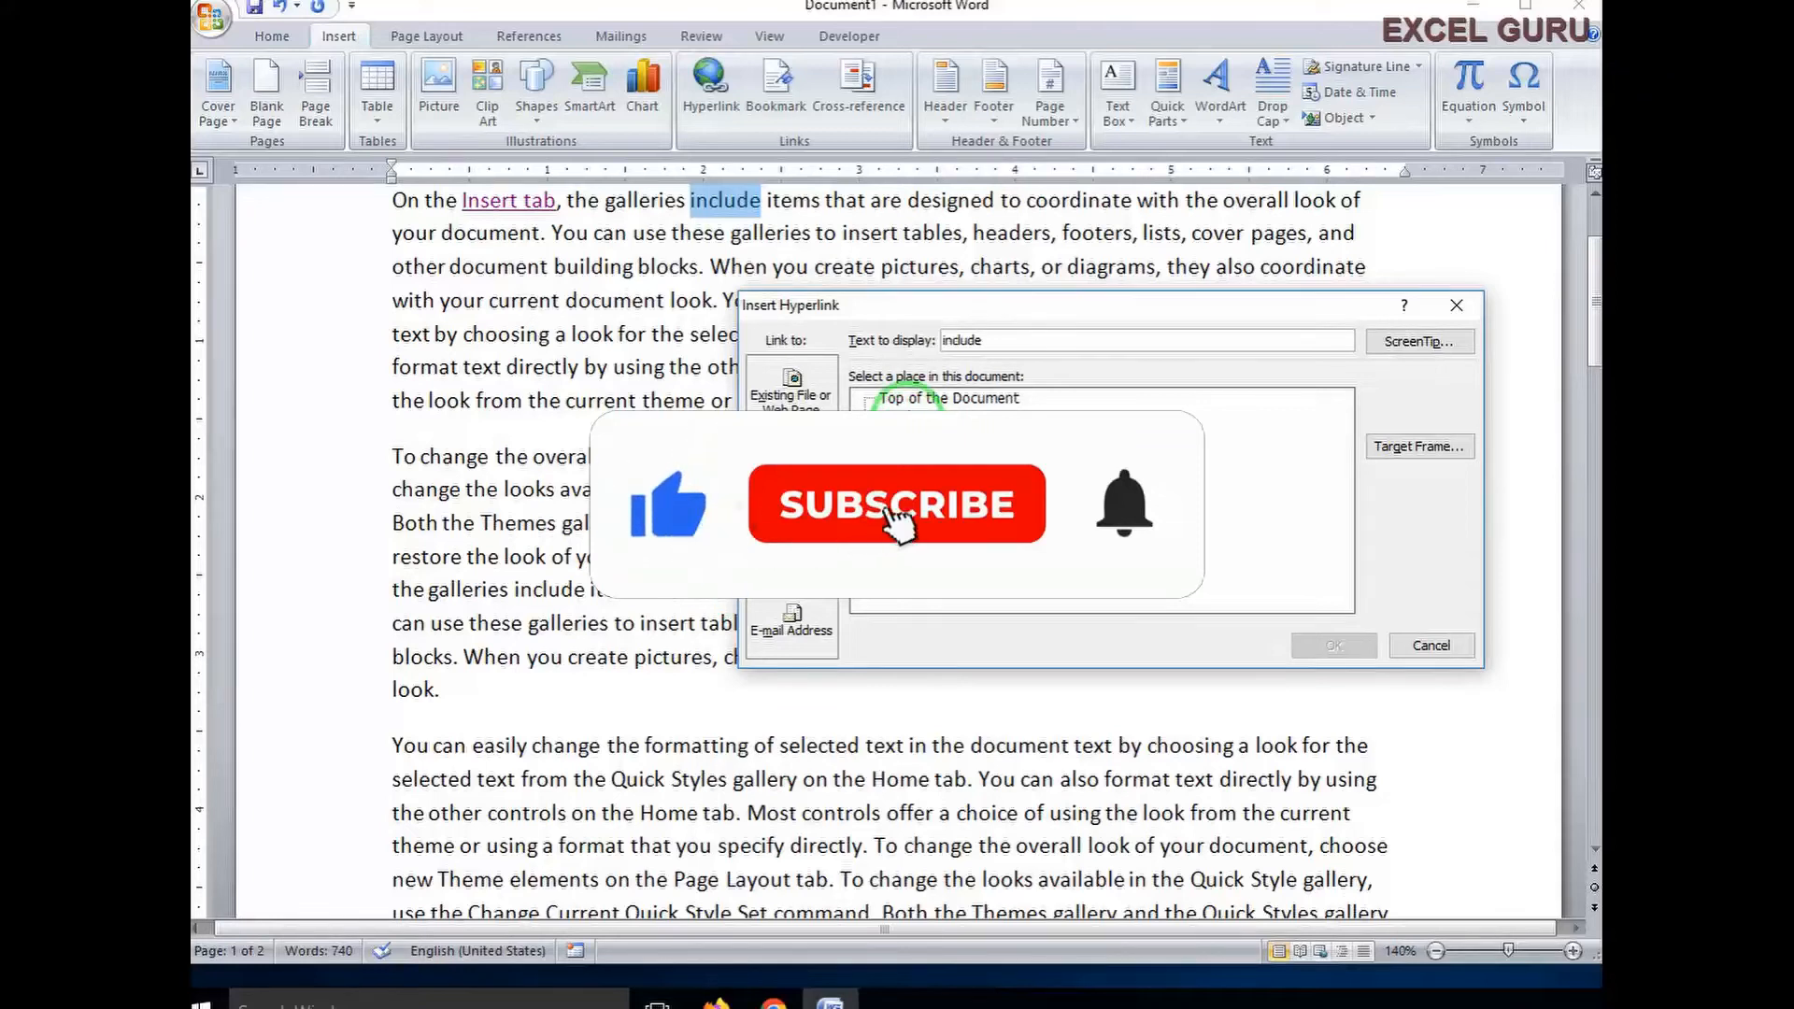
pyautogui.click(1430, 644)
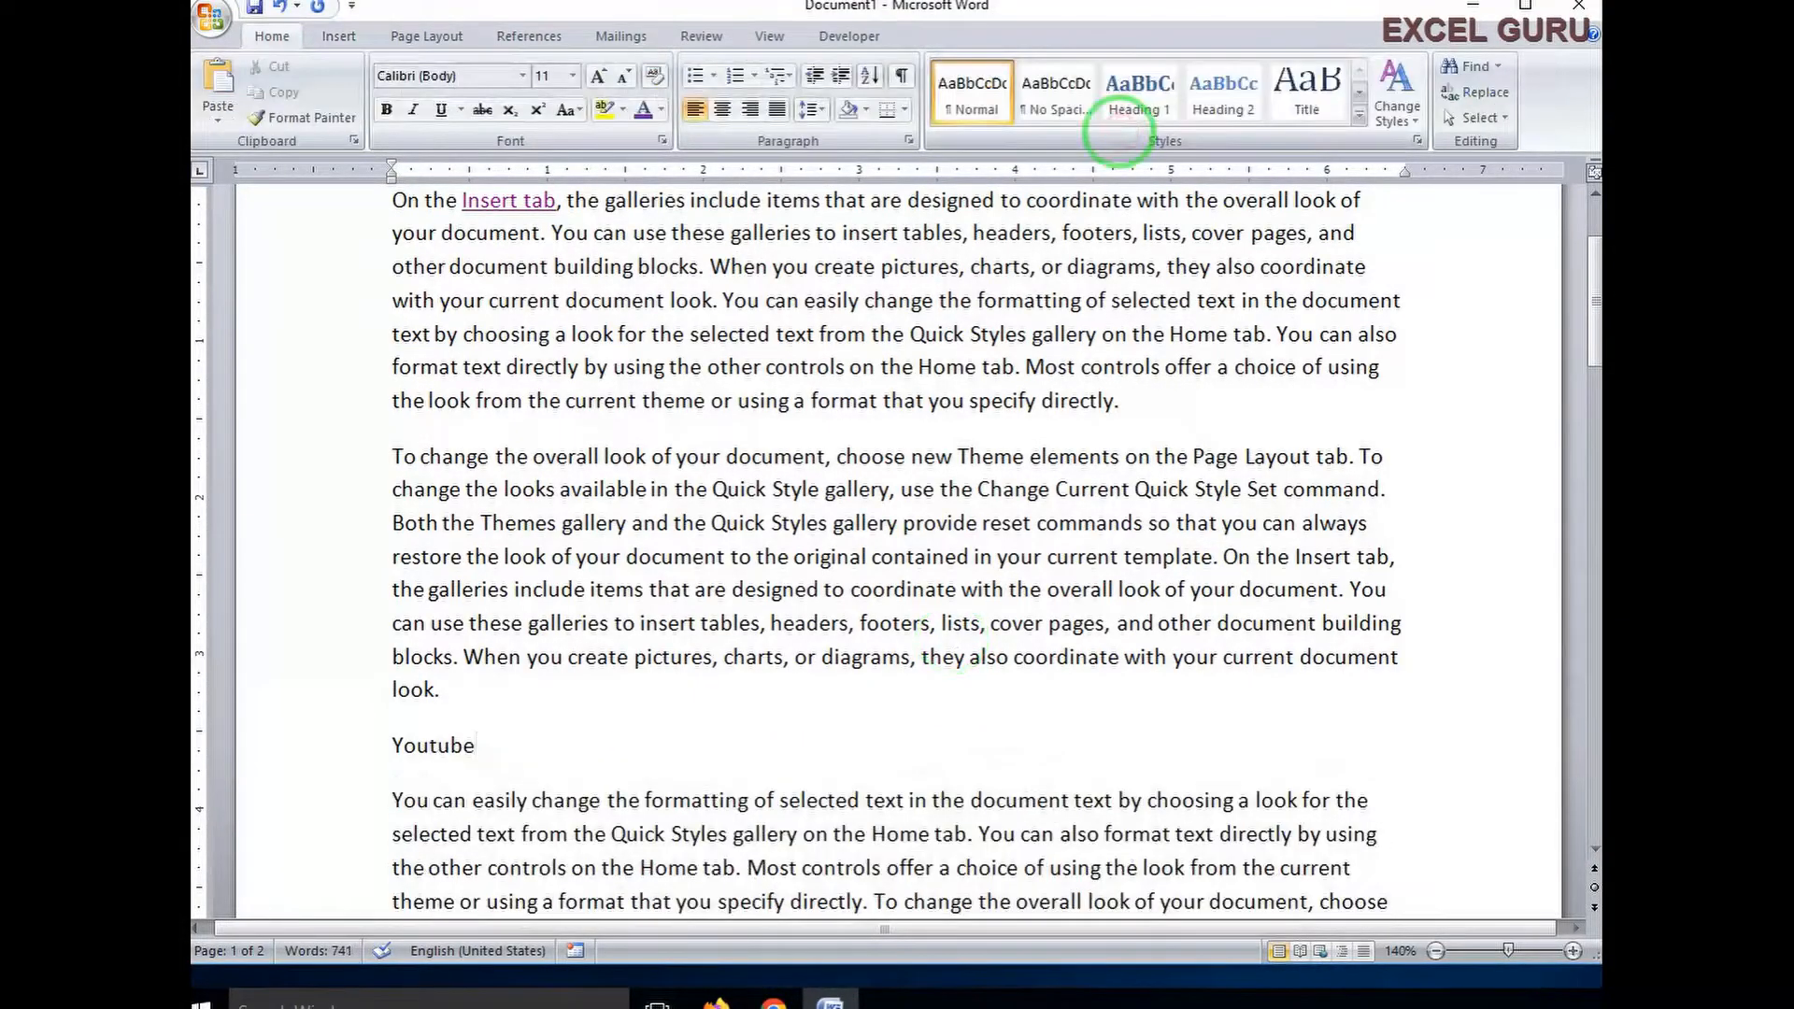
# Step: Apply the Heading 1 style to the "Youtube" line above the third paragraph
pyautogui.click(479, 757)
pyautogui.moveTo(479, 757); pyautogui.dragTo(386, 747)
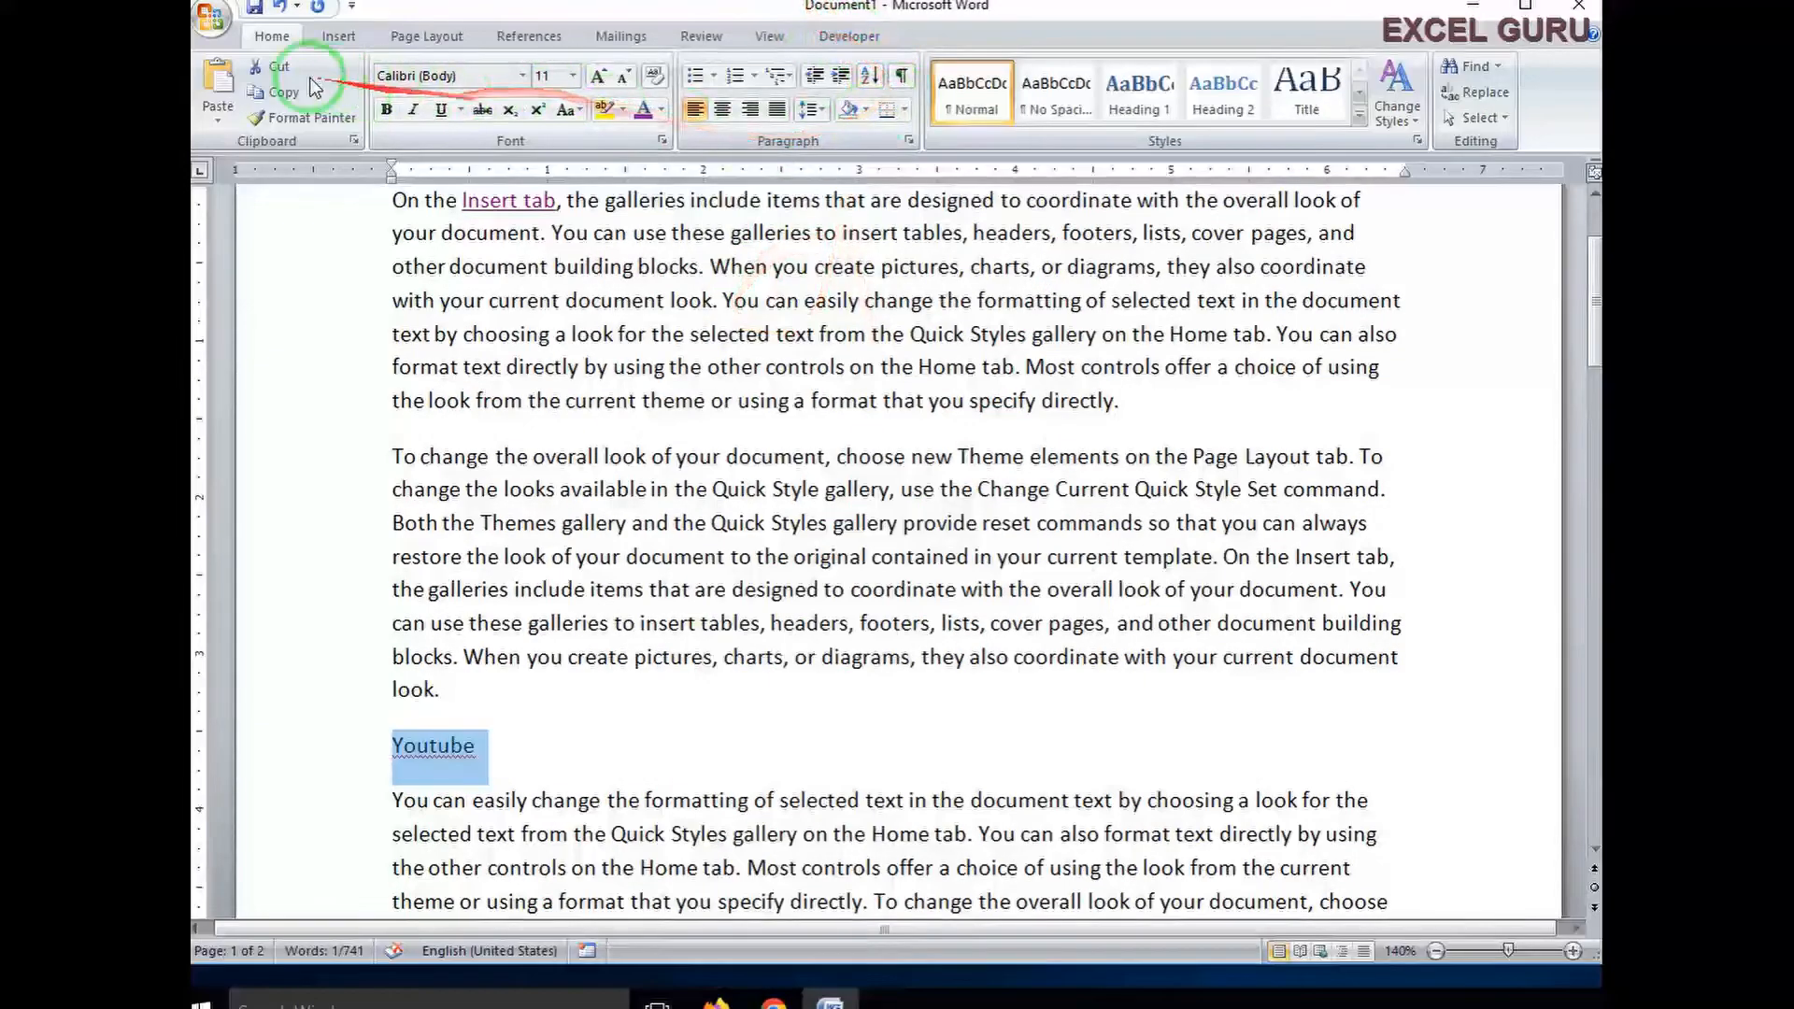
pyautogui.click(1161, 93)
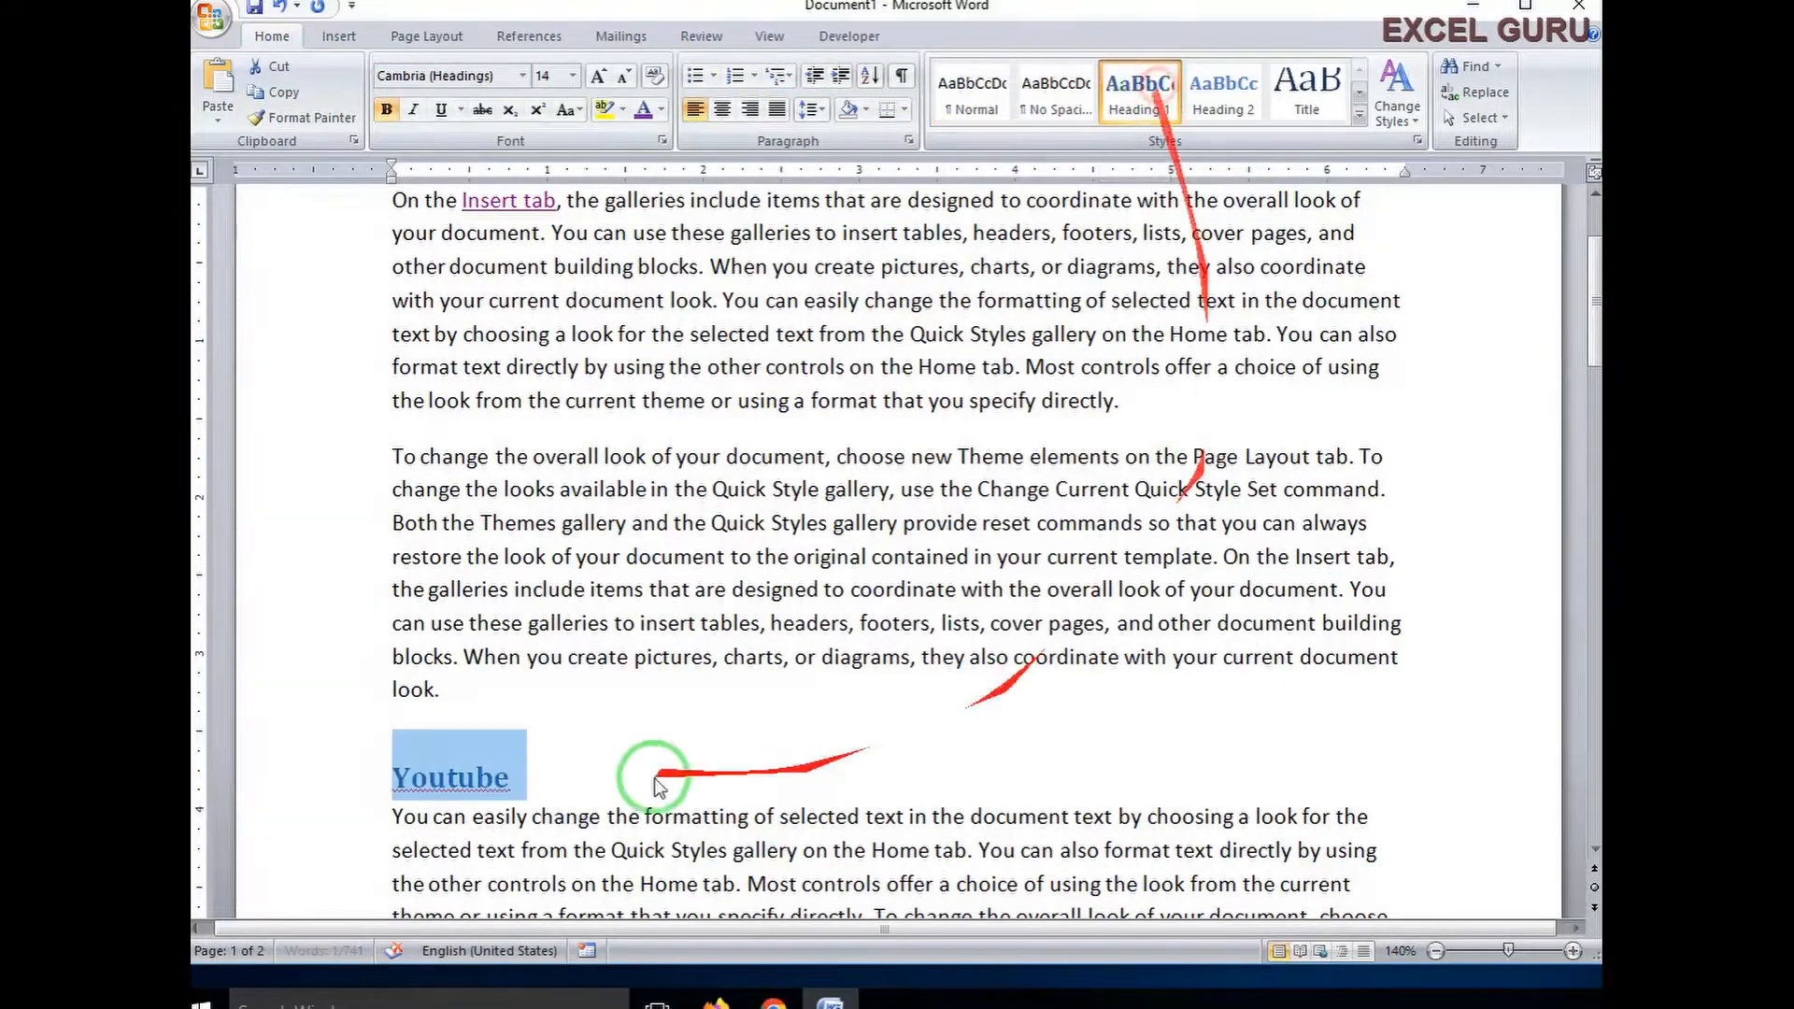
pyautogui.click(549, 776)
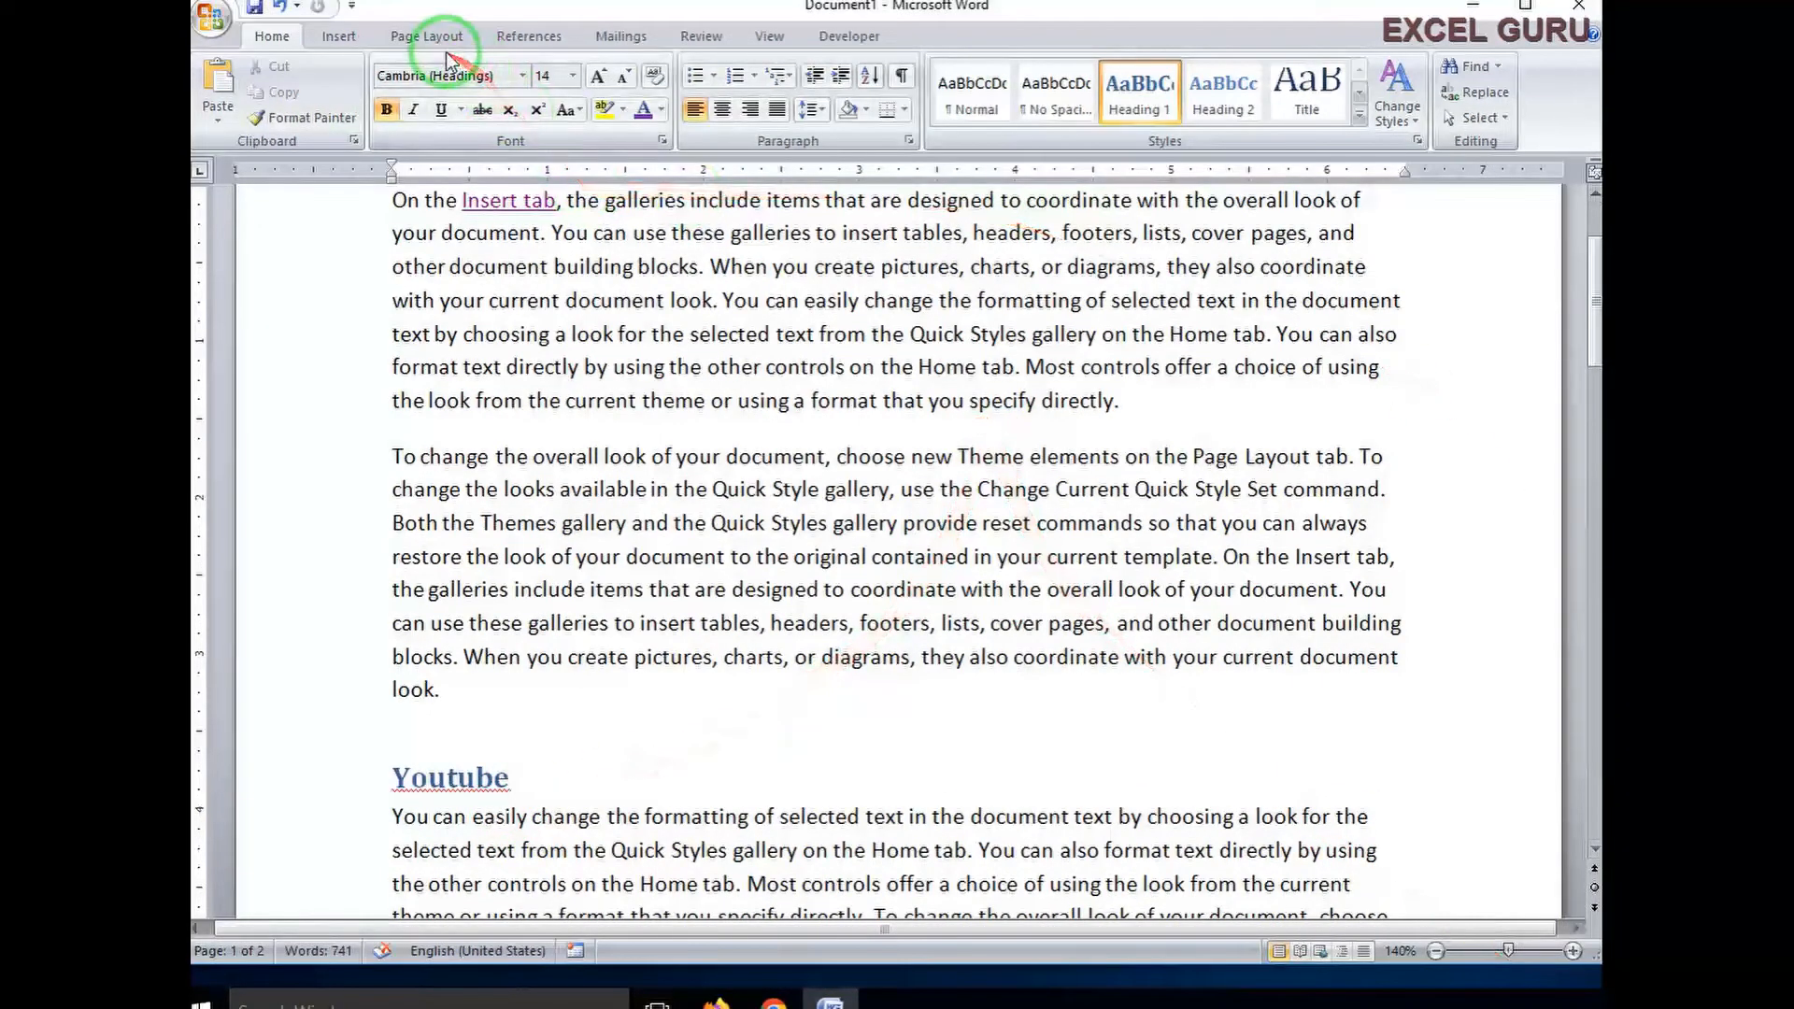
# Step: Link the word "Yotube" on the document's first line to the Youtube heading in this document, and follow the link
pyautogui.click(336, 36)
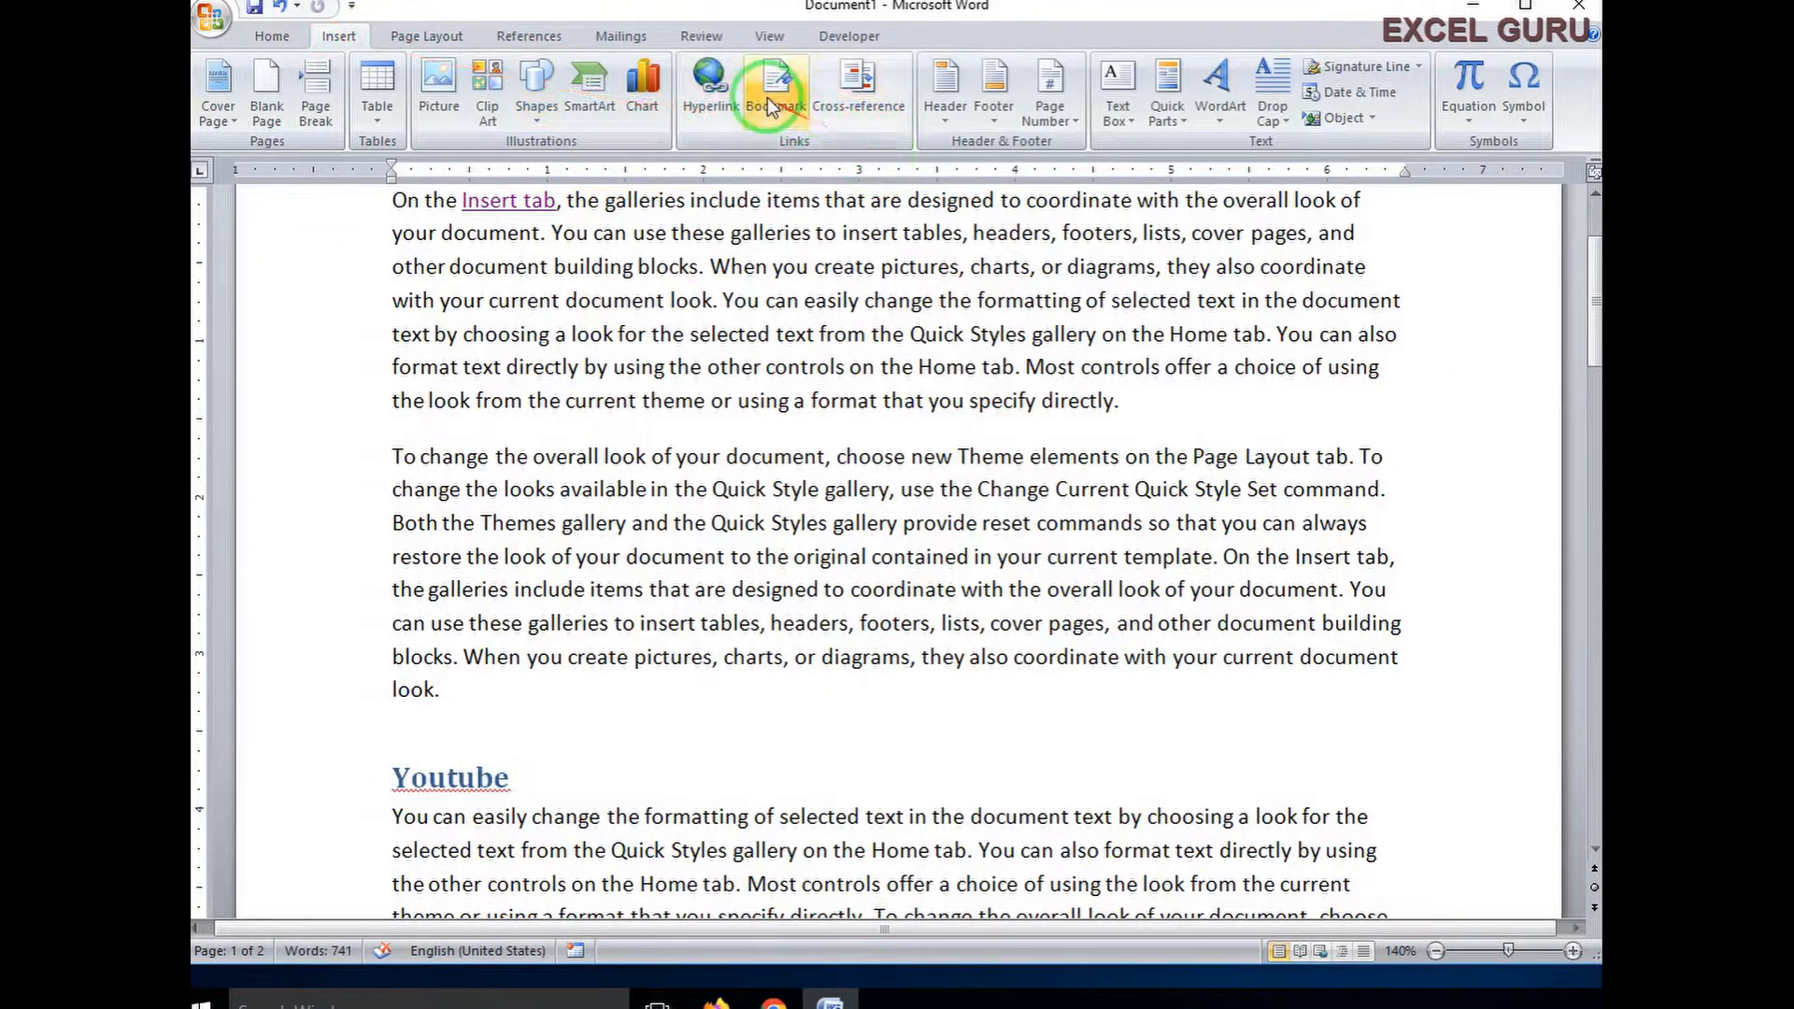
pyautogui.click(724, 105)
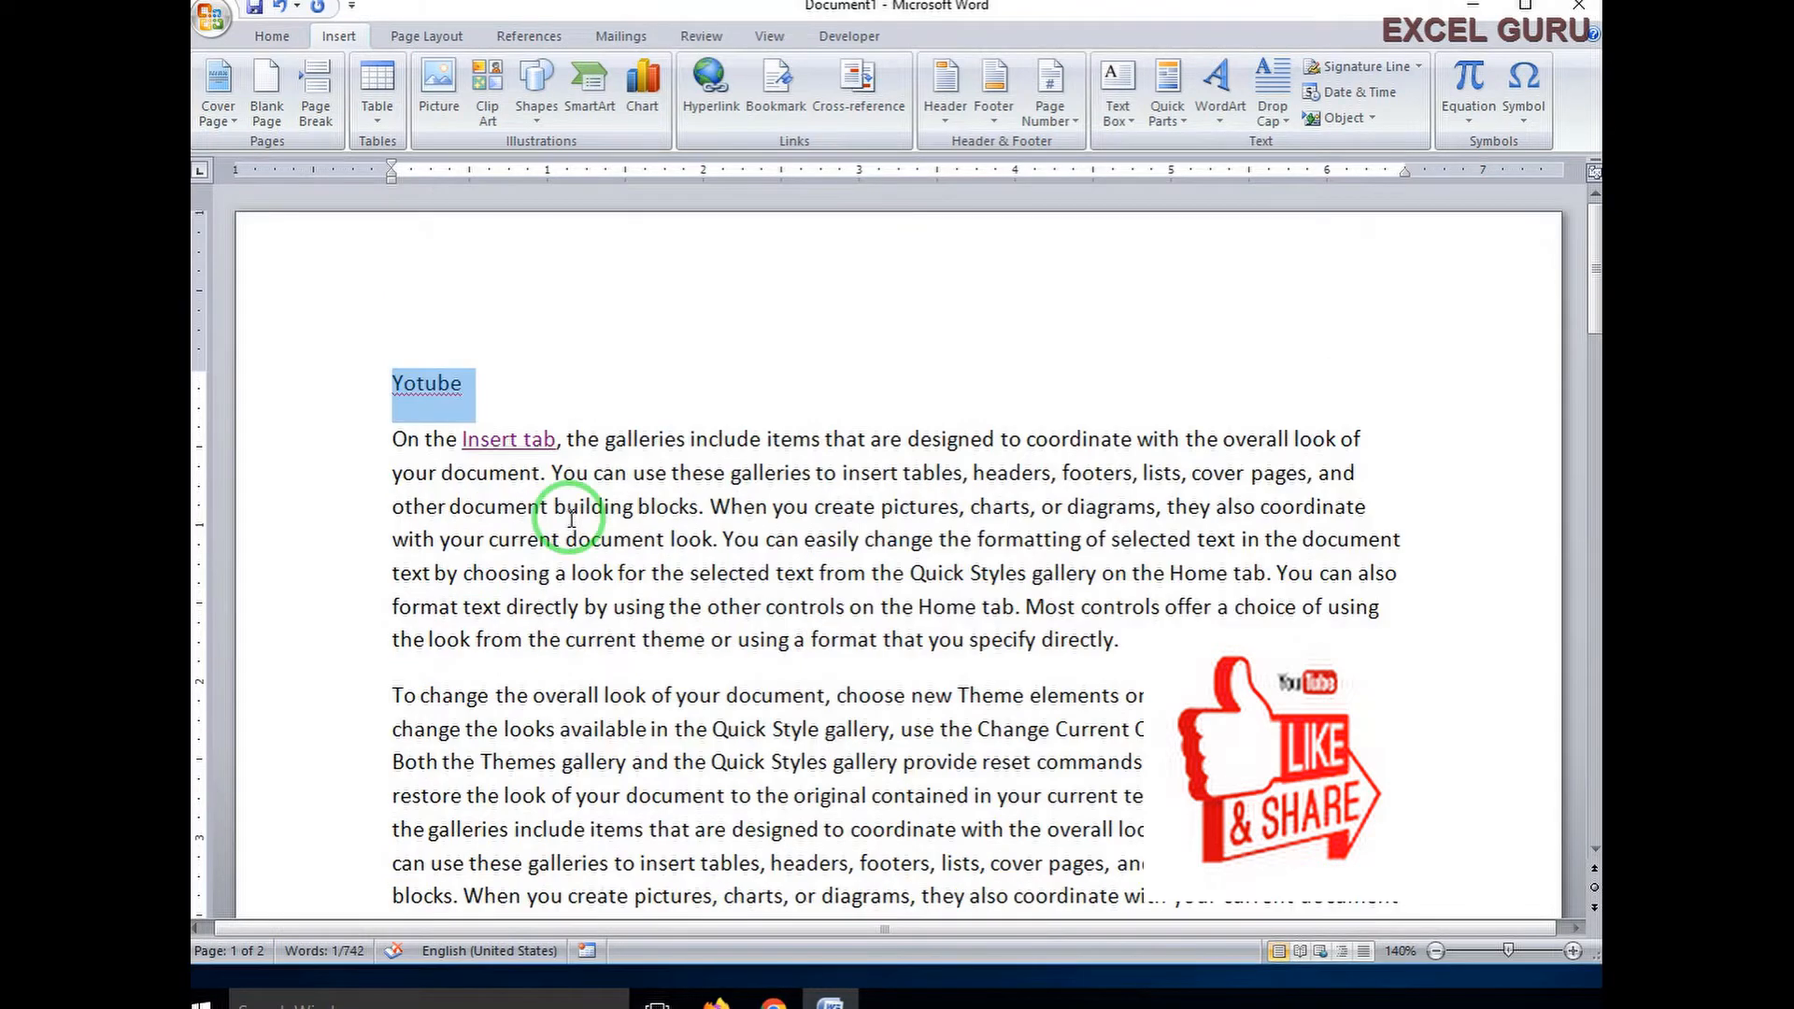
pyautogui.click(944, 439)
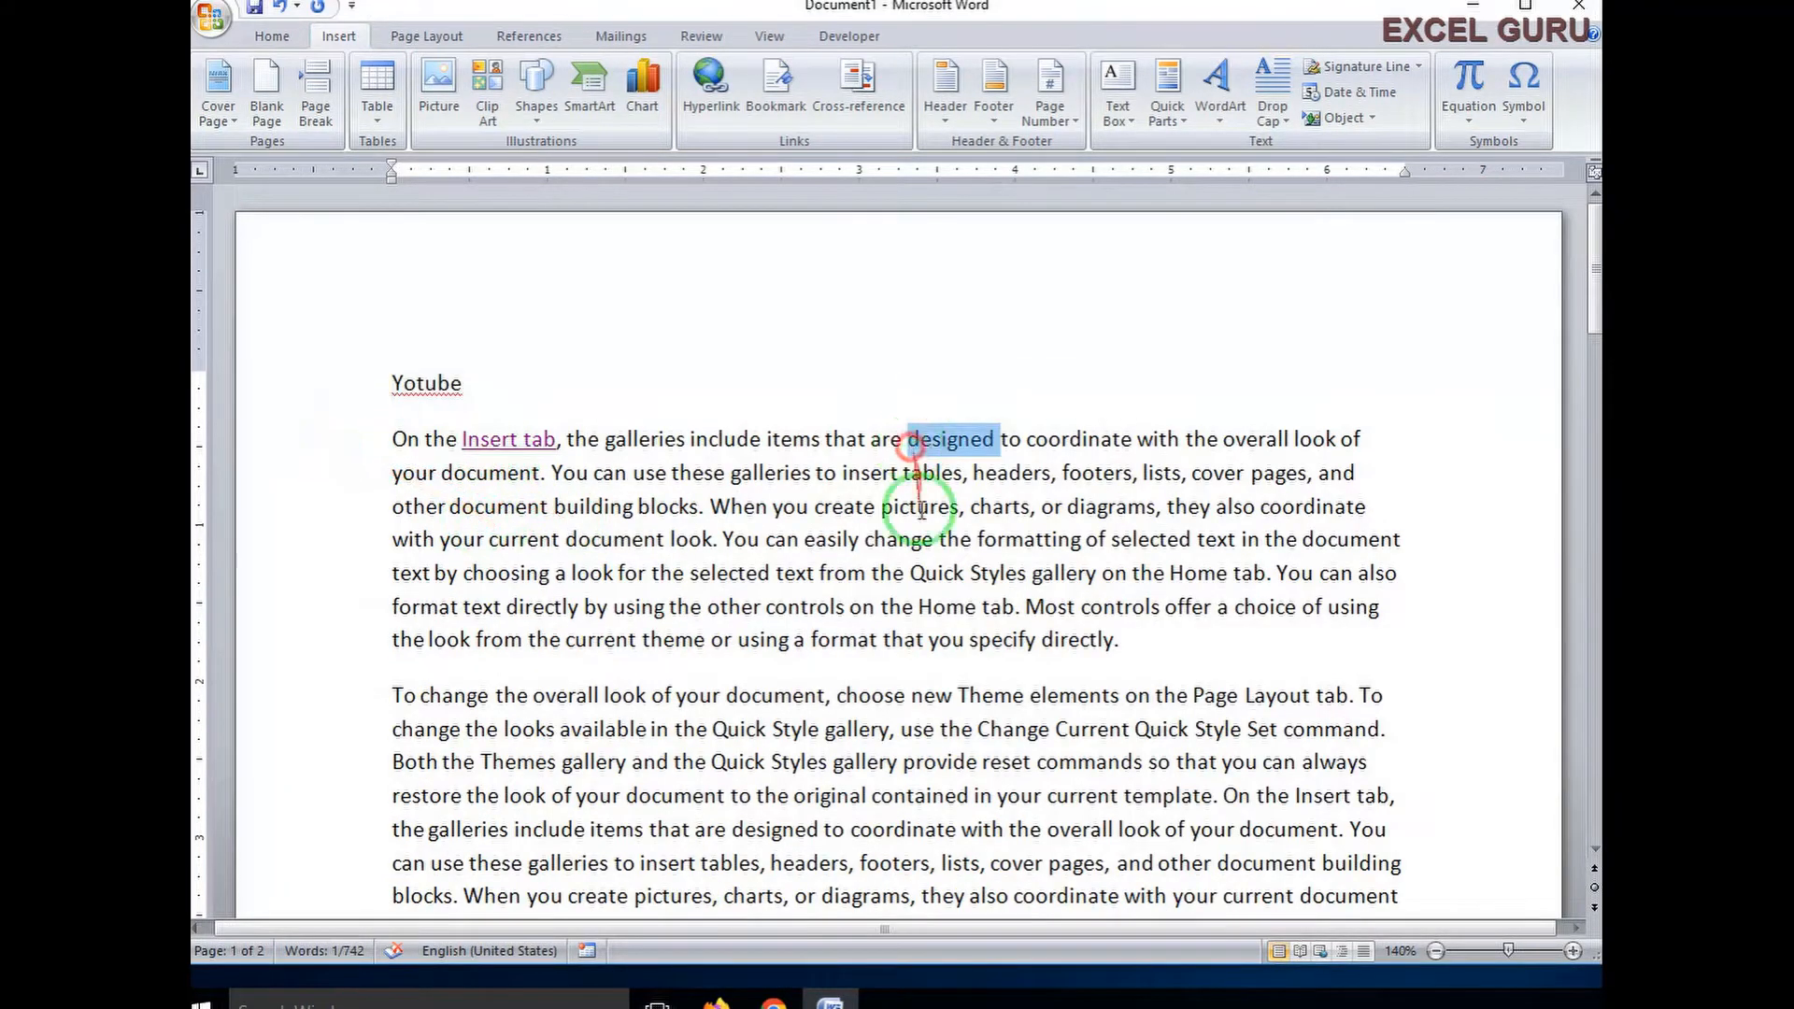
pyautogui.click(819, 533)
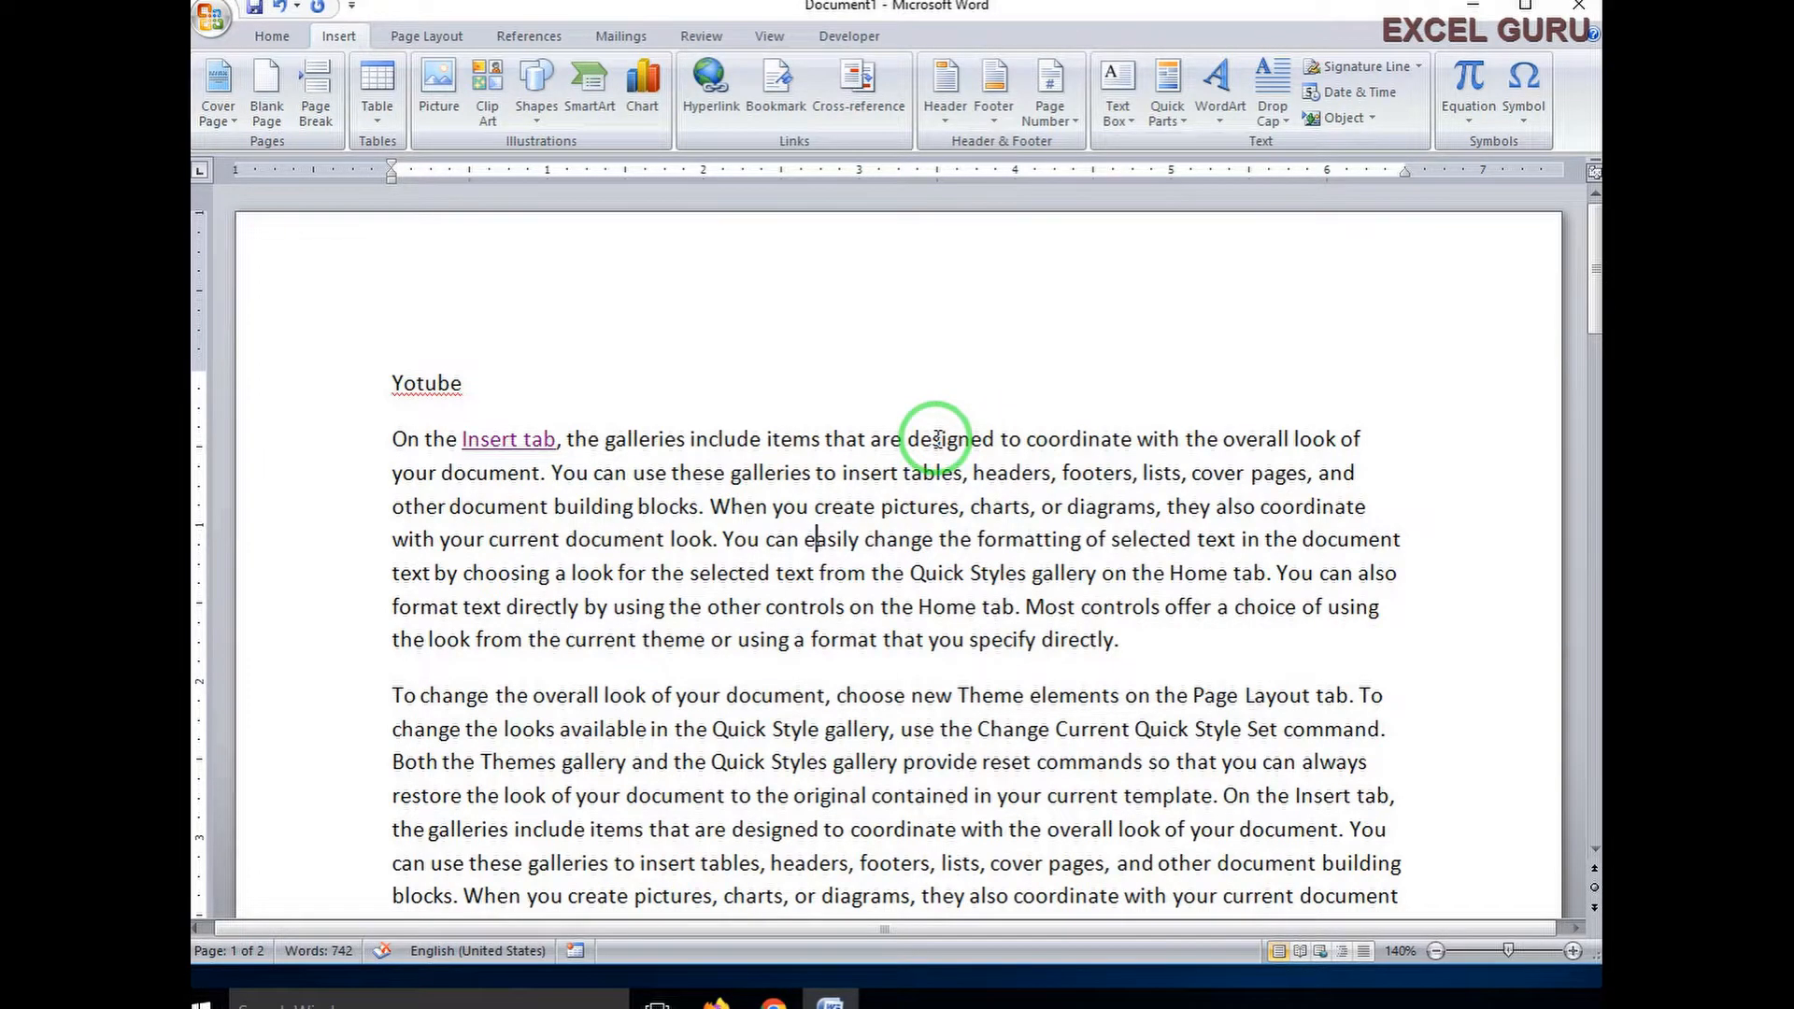
pyautogui.tripleClick(435, 385)
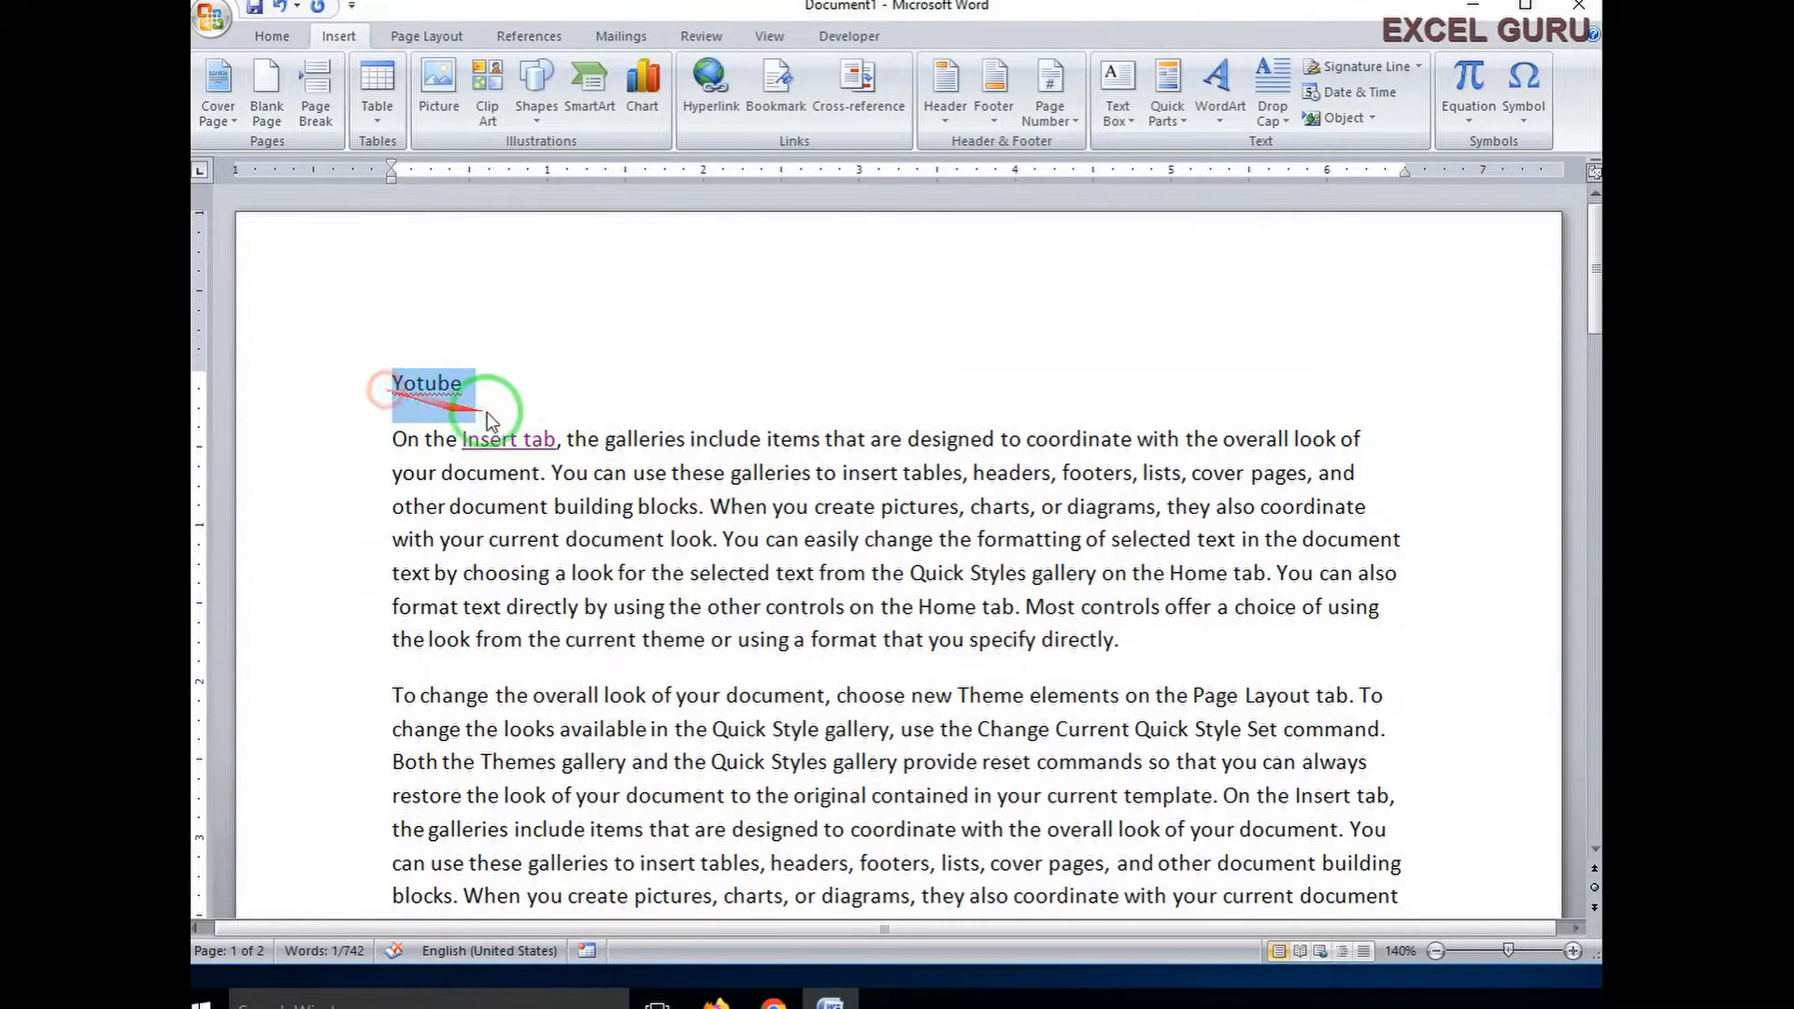
pyautogui.click(710, 84)
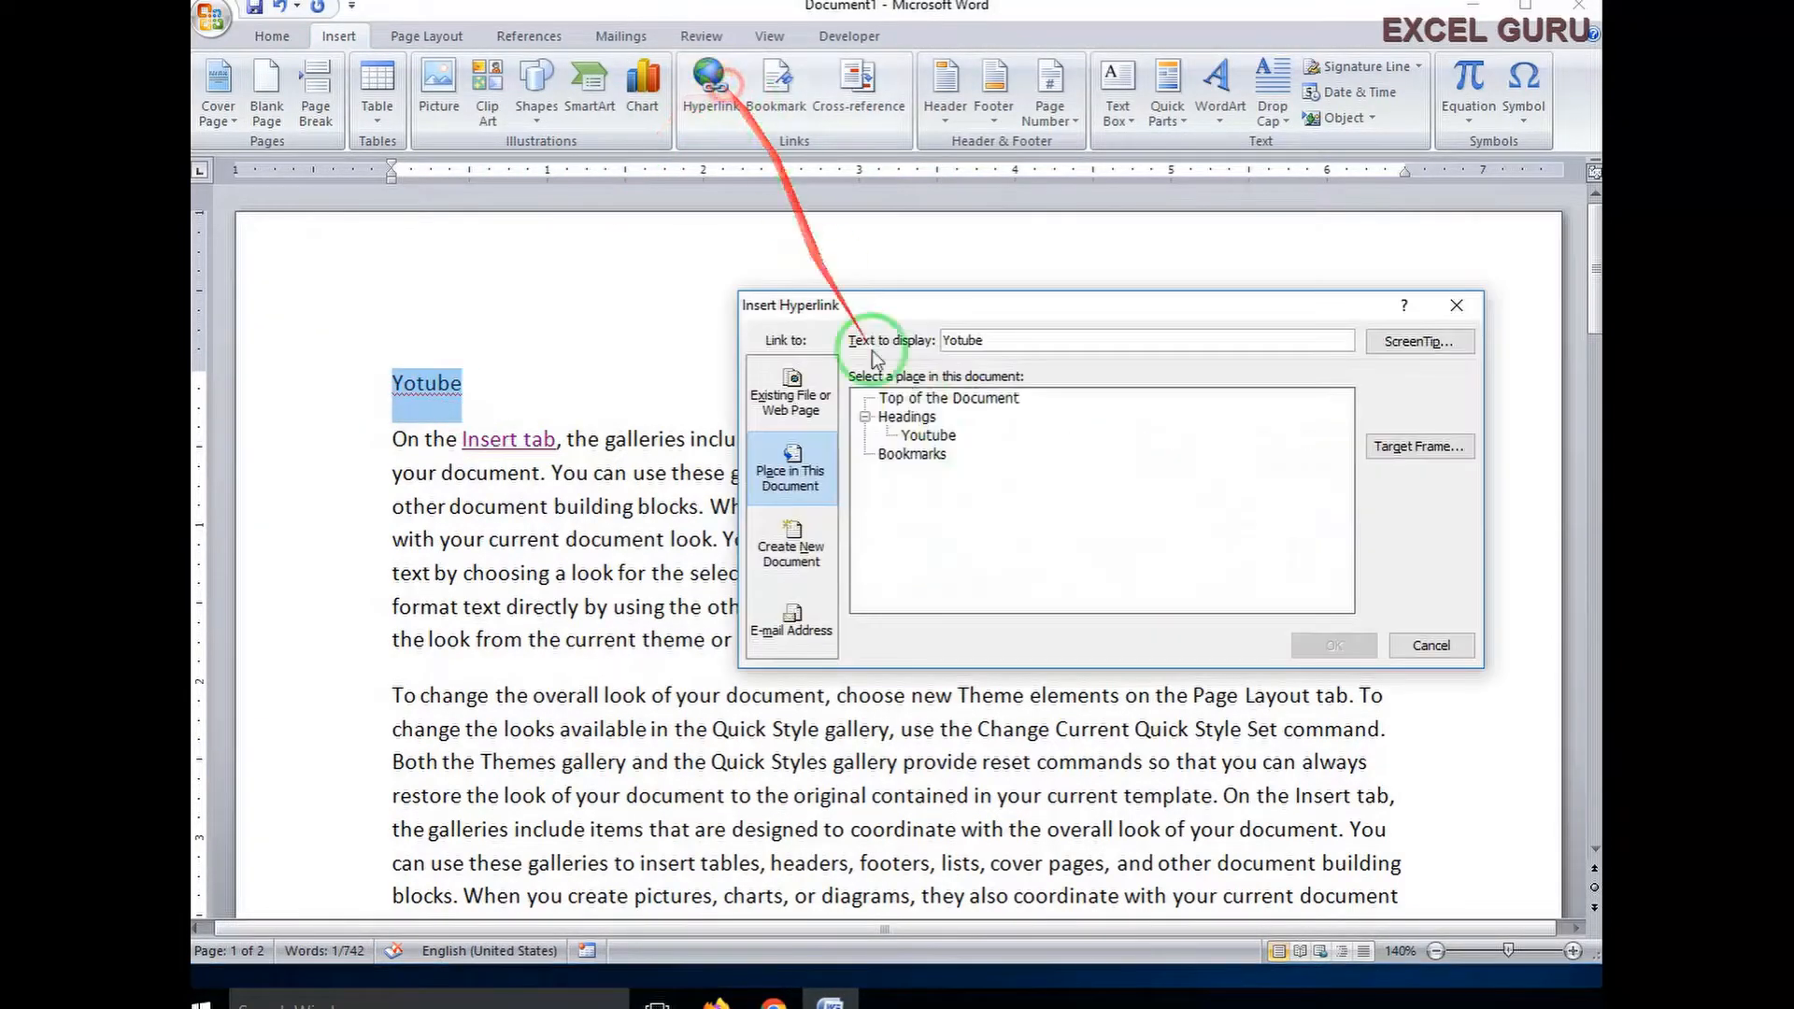
pyautogui.click(916, 434)
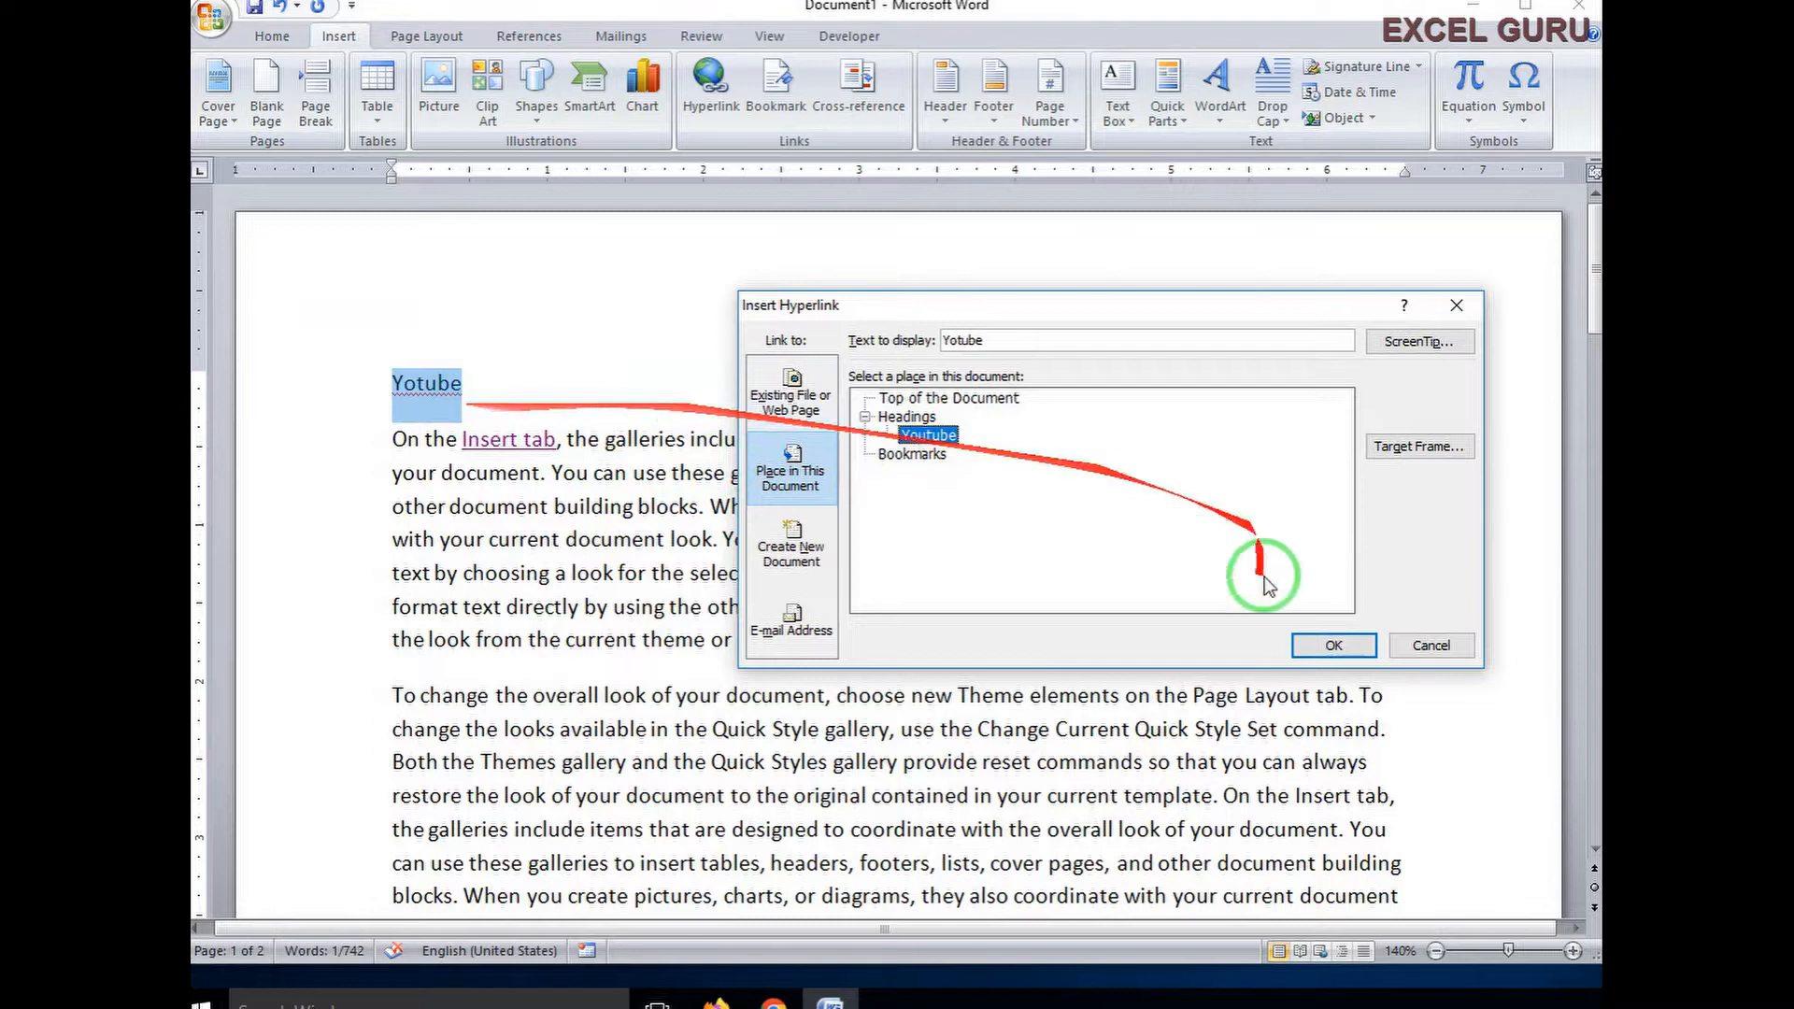
pyautogui.click(1303, 624)
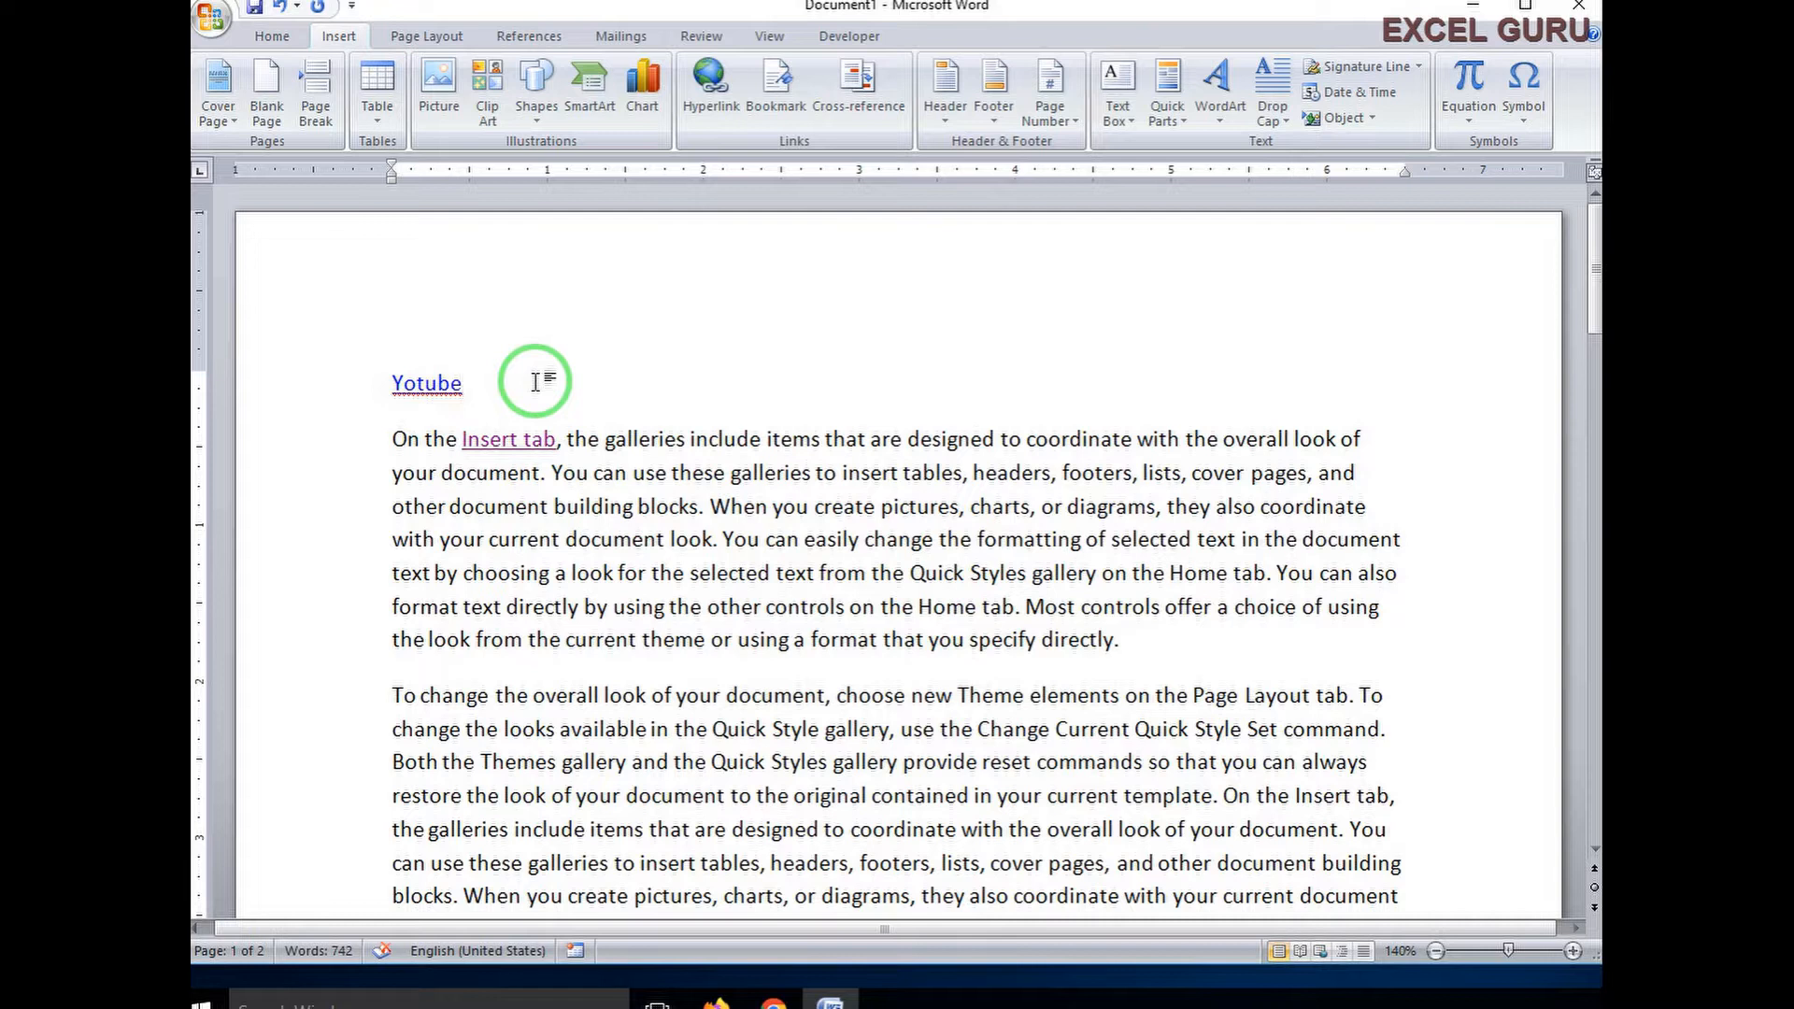
pyautogui.keyDown('ctrl'); pyautogui.click(434, 396); pyautogui.keyUp('ctrl')
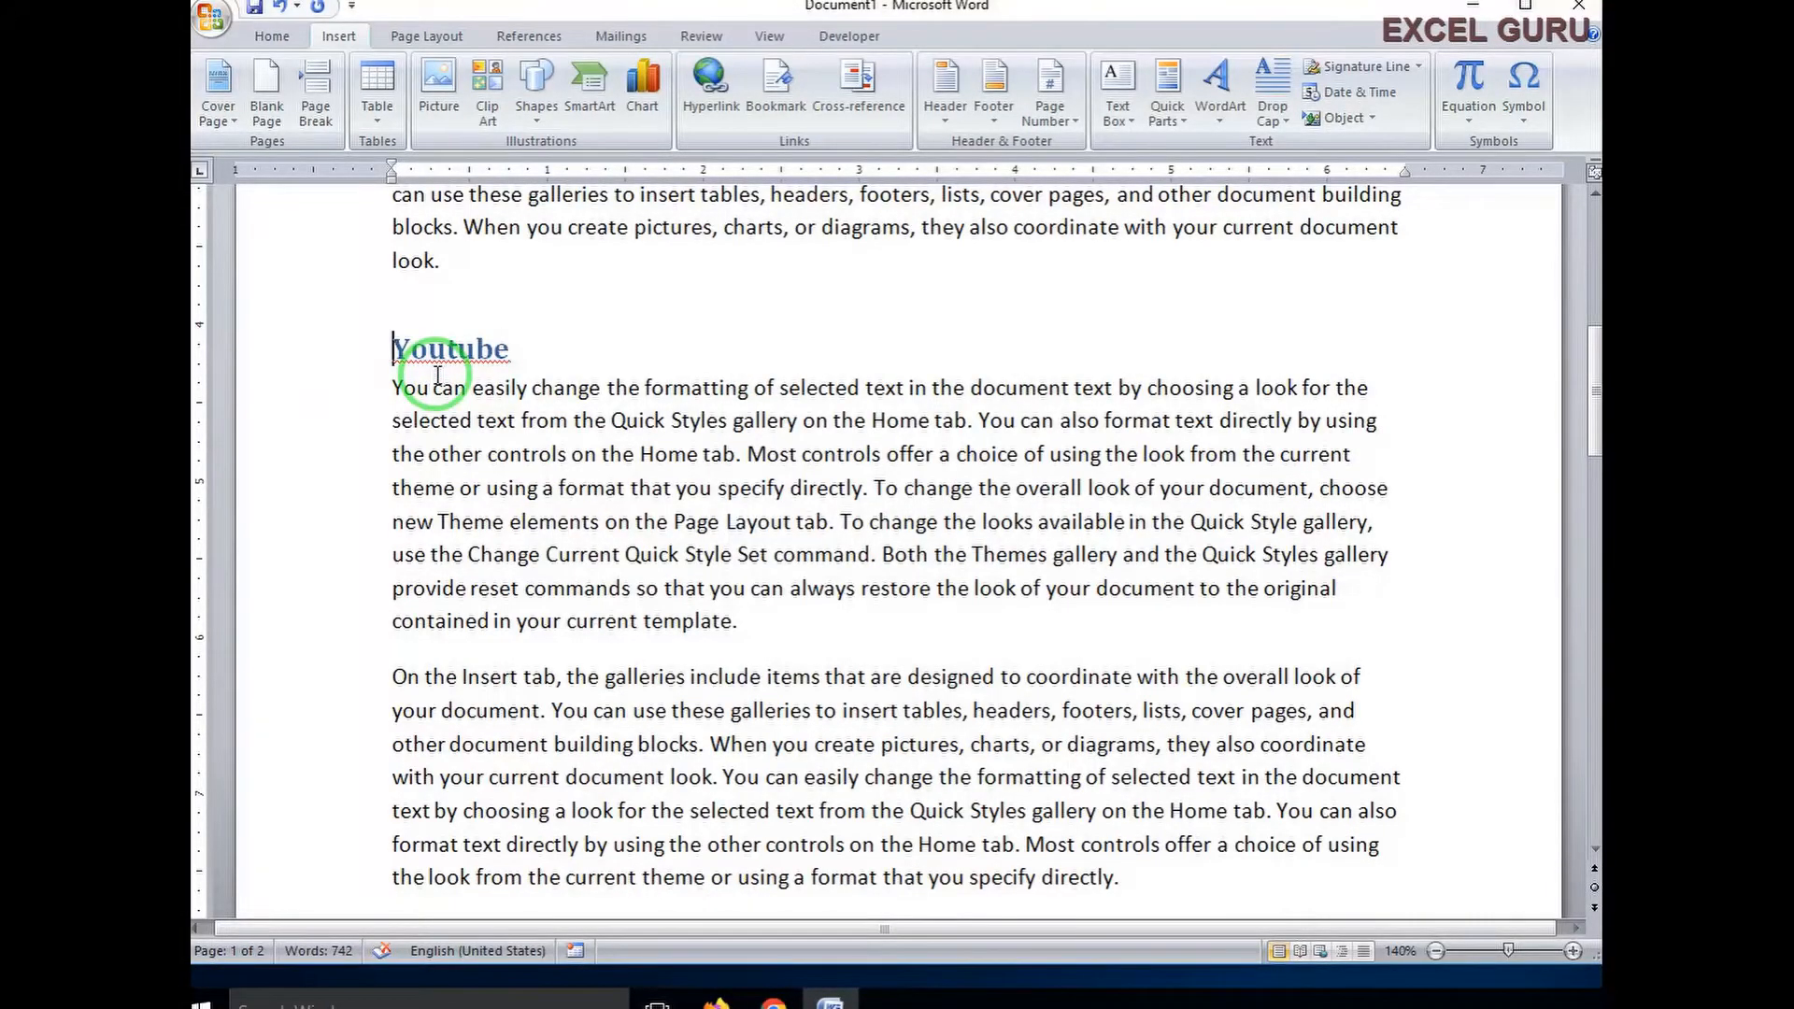
# Step: Add a bookmark named ram after "specify directly." at the end of the paragraph preceding the last one on page 1
pyautogui.scroll(-5, 1047, 505)
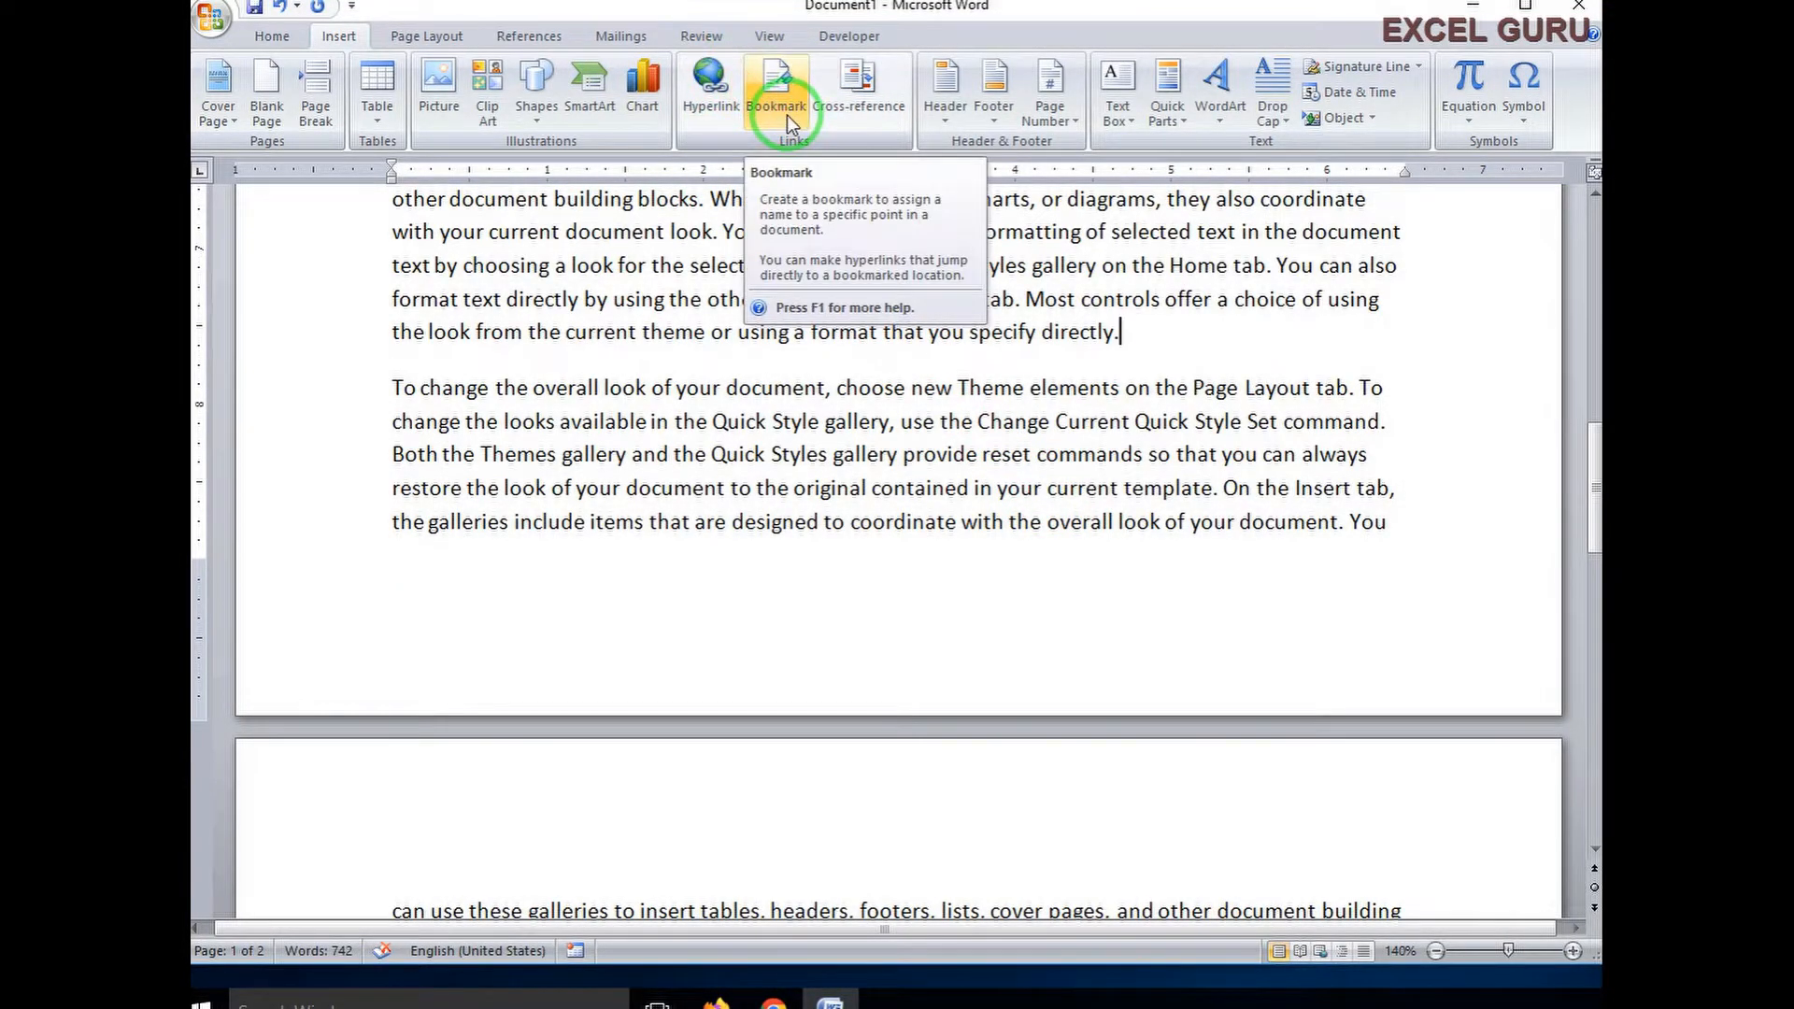
pyautogui.scroll(10, 934, 327)
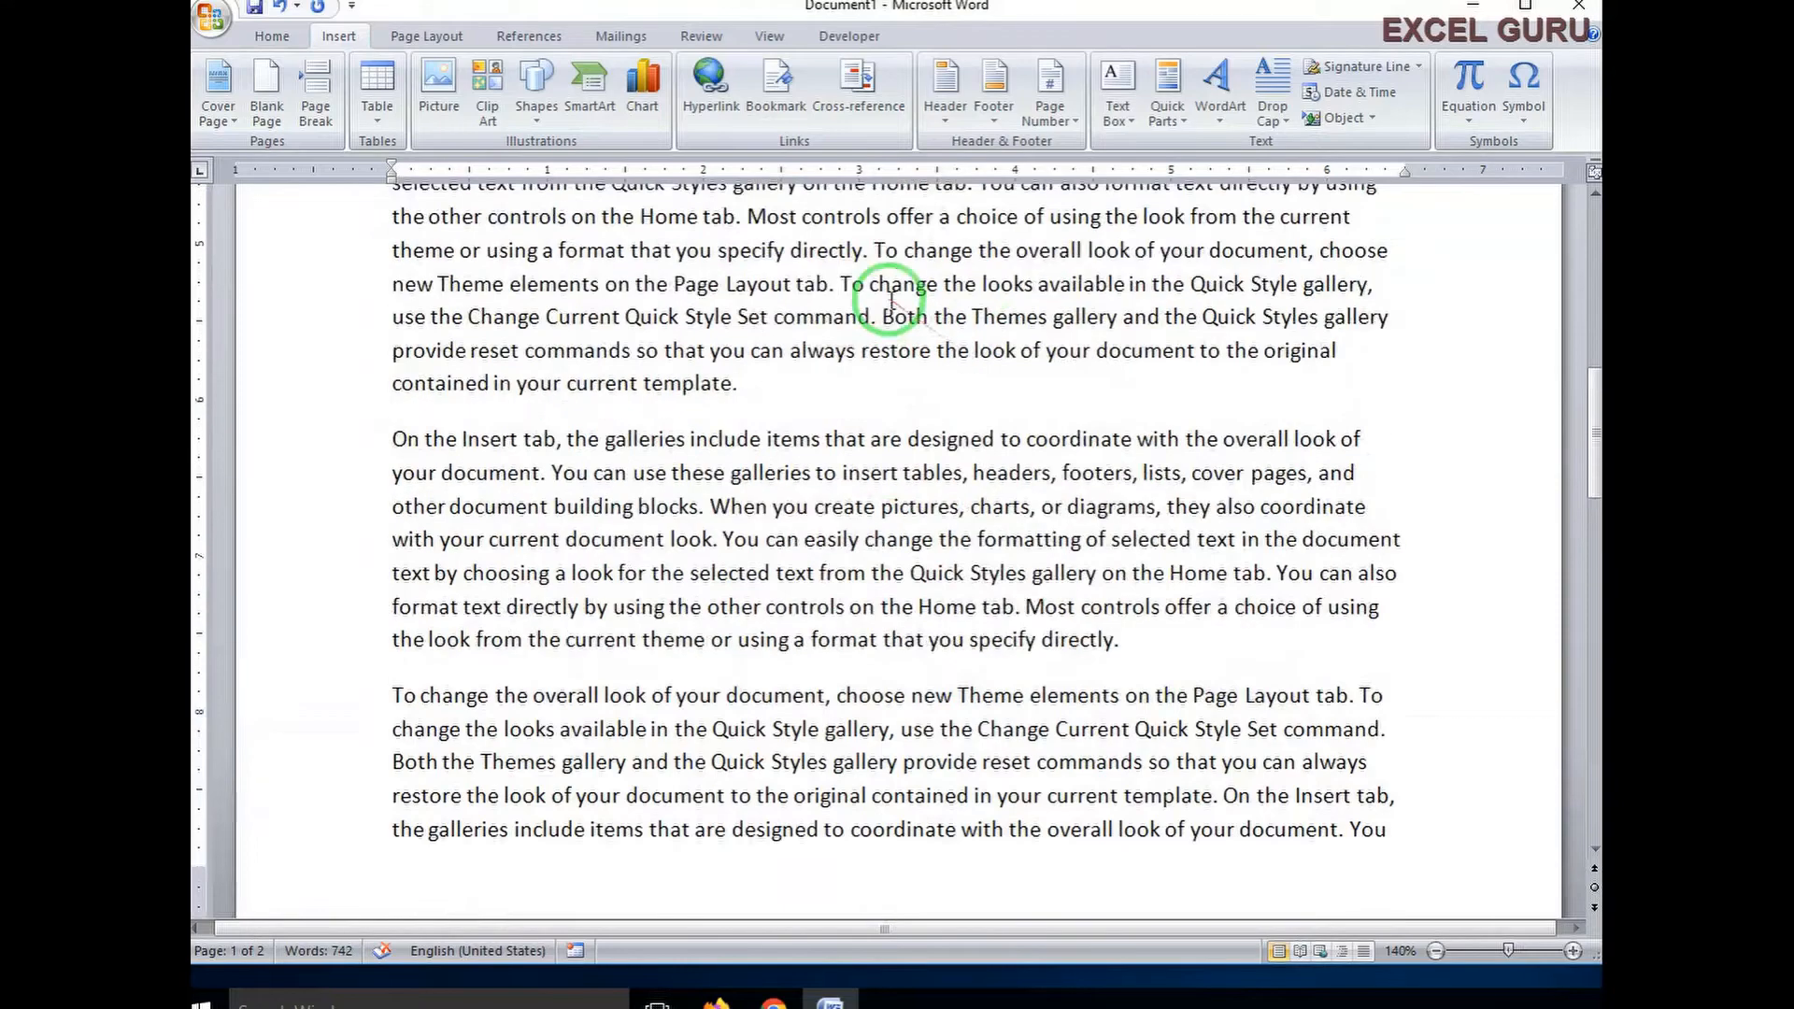
pyautogui.scroll(2, 884, 300)
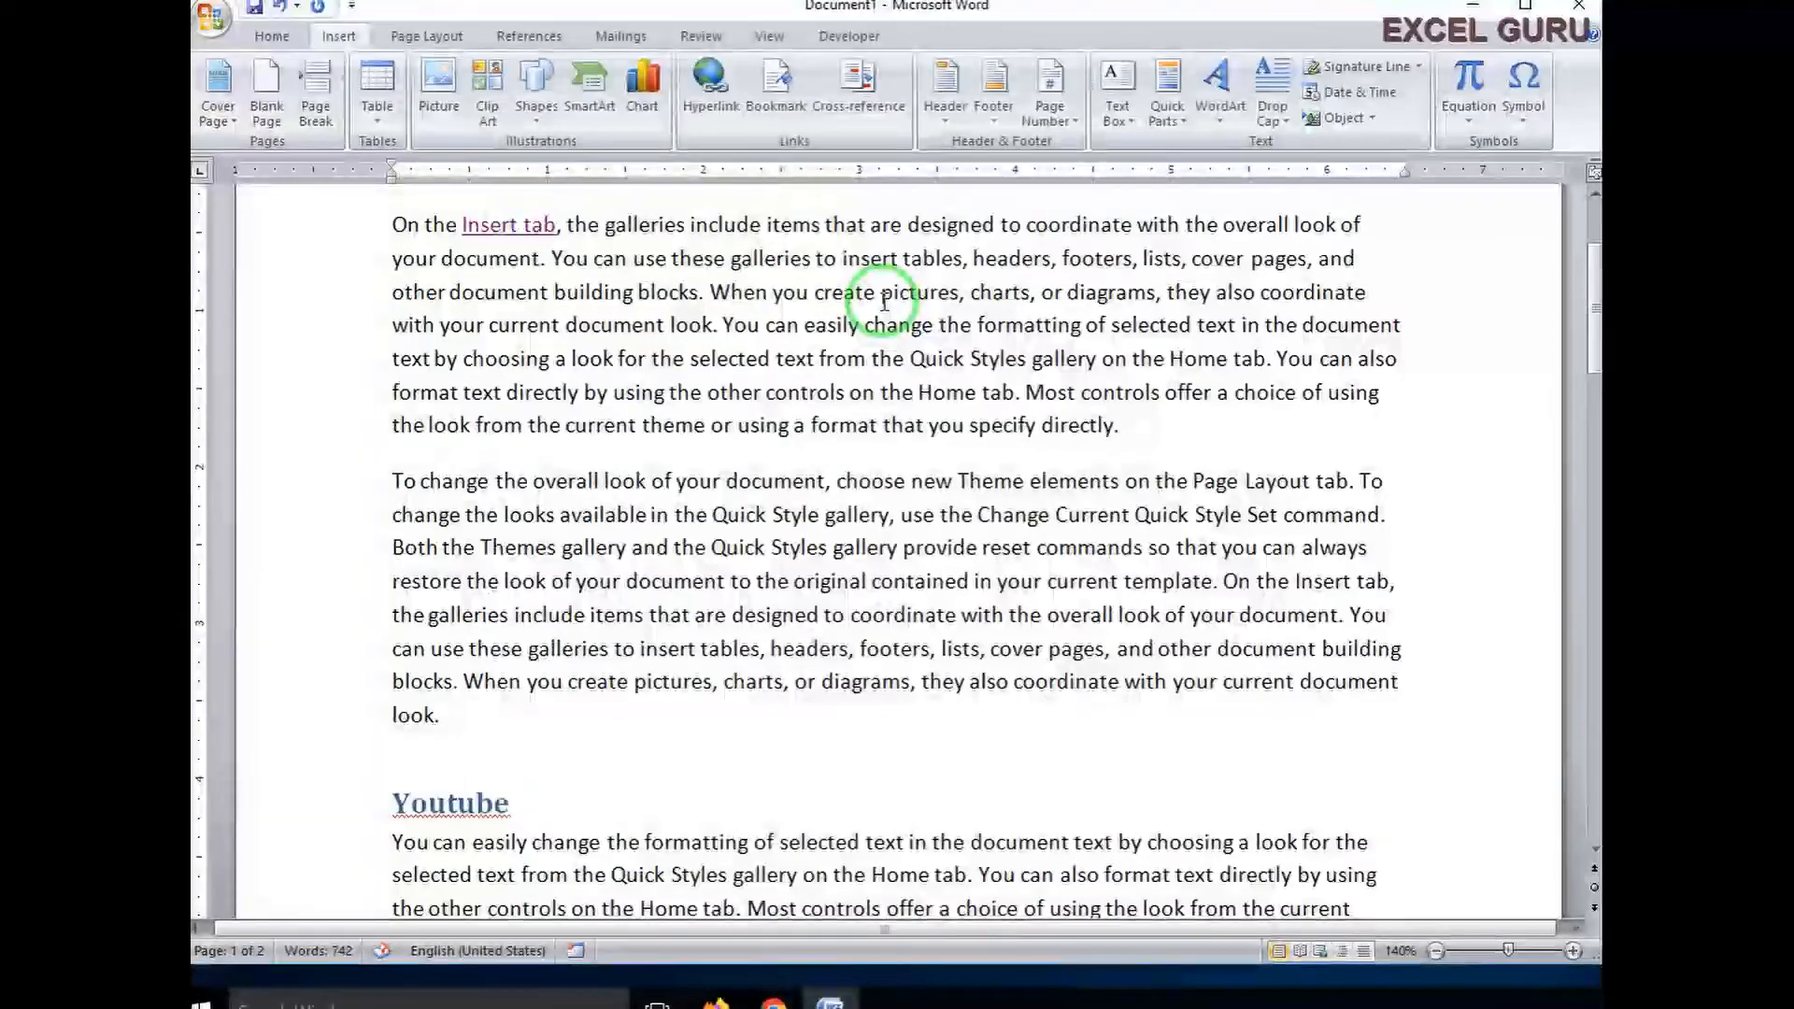
pyautogui.scroll(-2, 1013, 584)
pyautogui.scroll(1, 1014, 572)
pyautogui.scroll(-1, 1014, 577)
pyautogui.scroll(-9, 1013, 577)
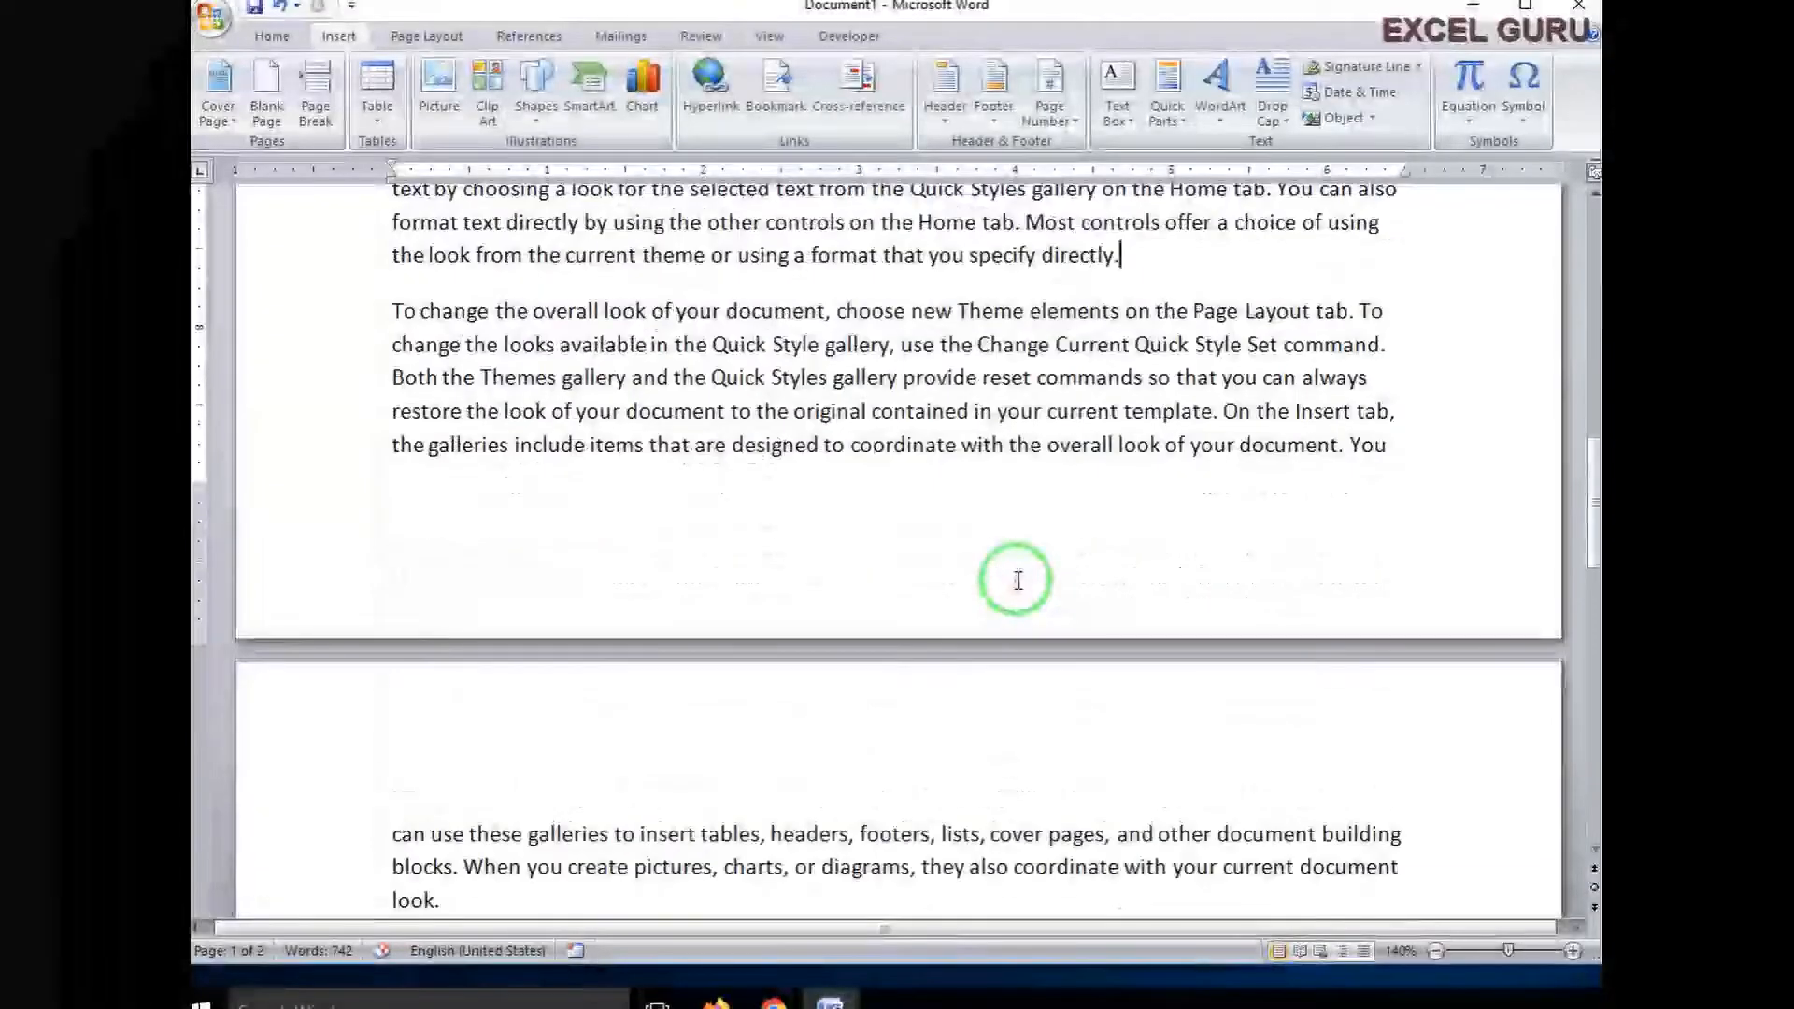
pyautogui.click(1147, 262)
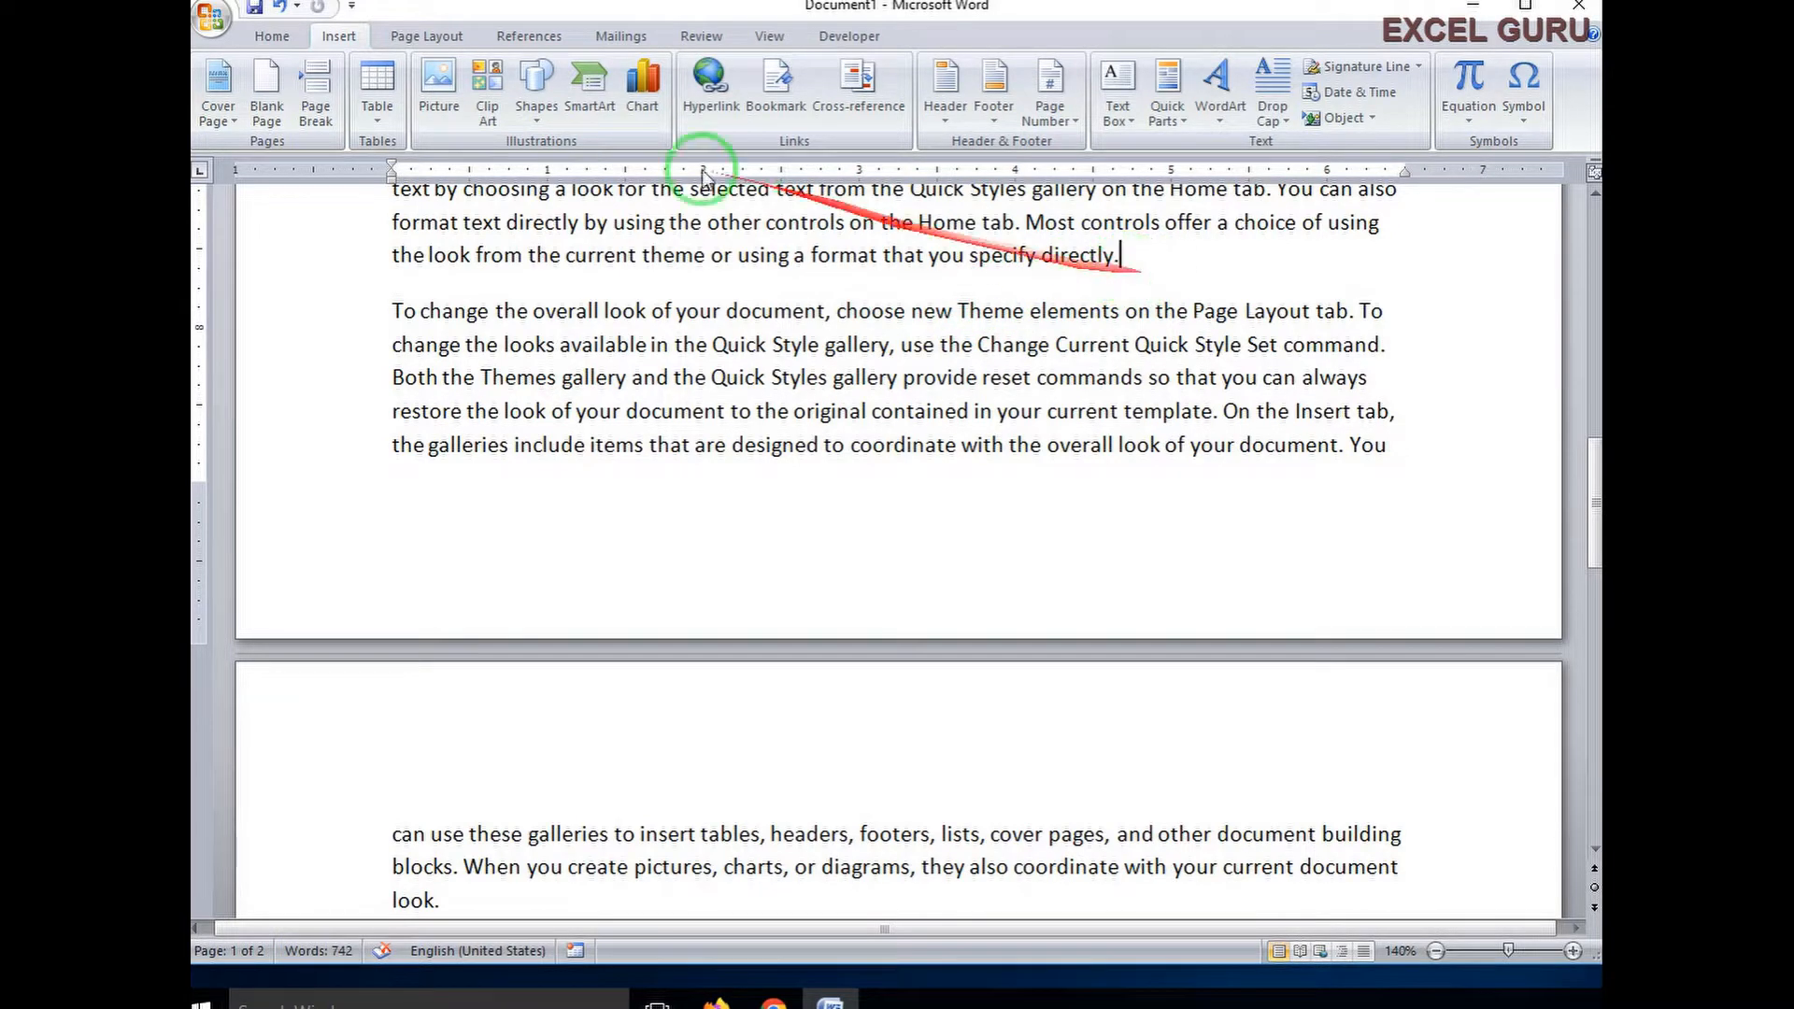
pyautogui.click(775, 90)
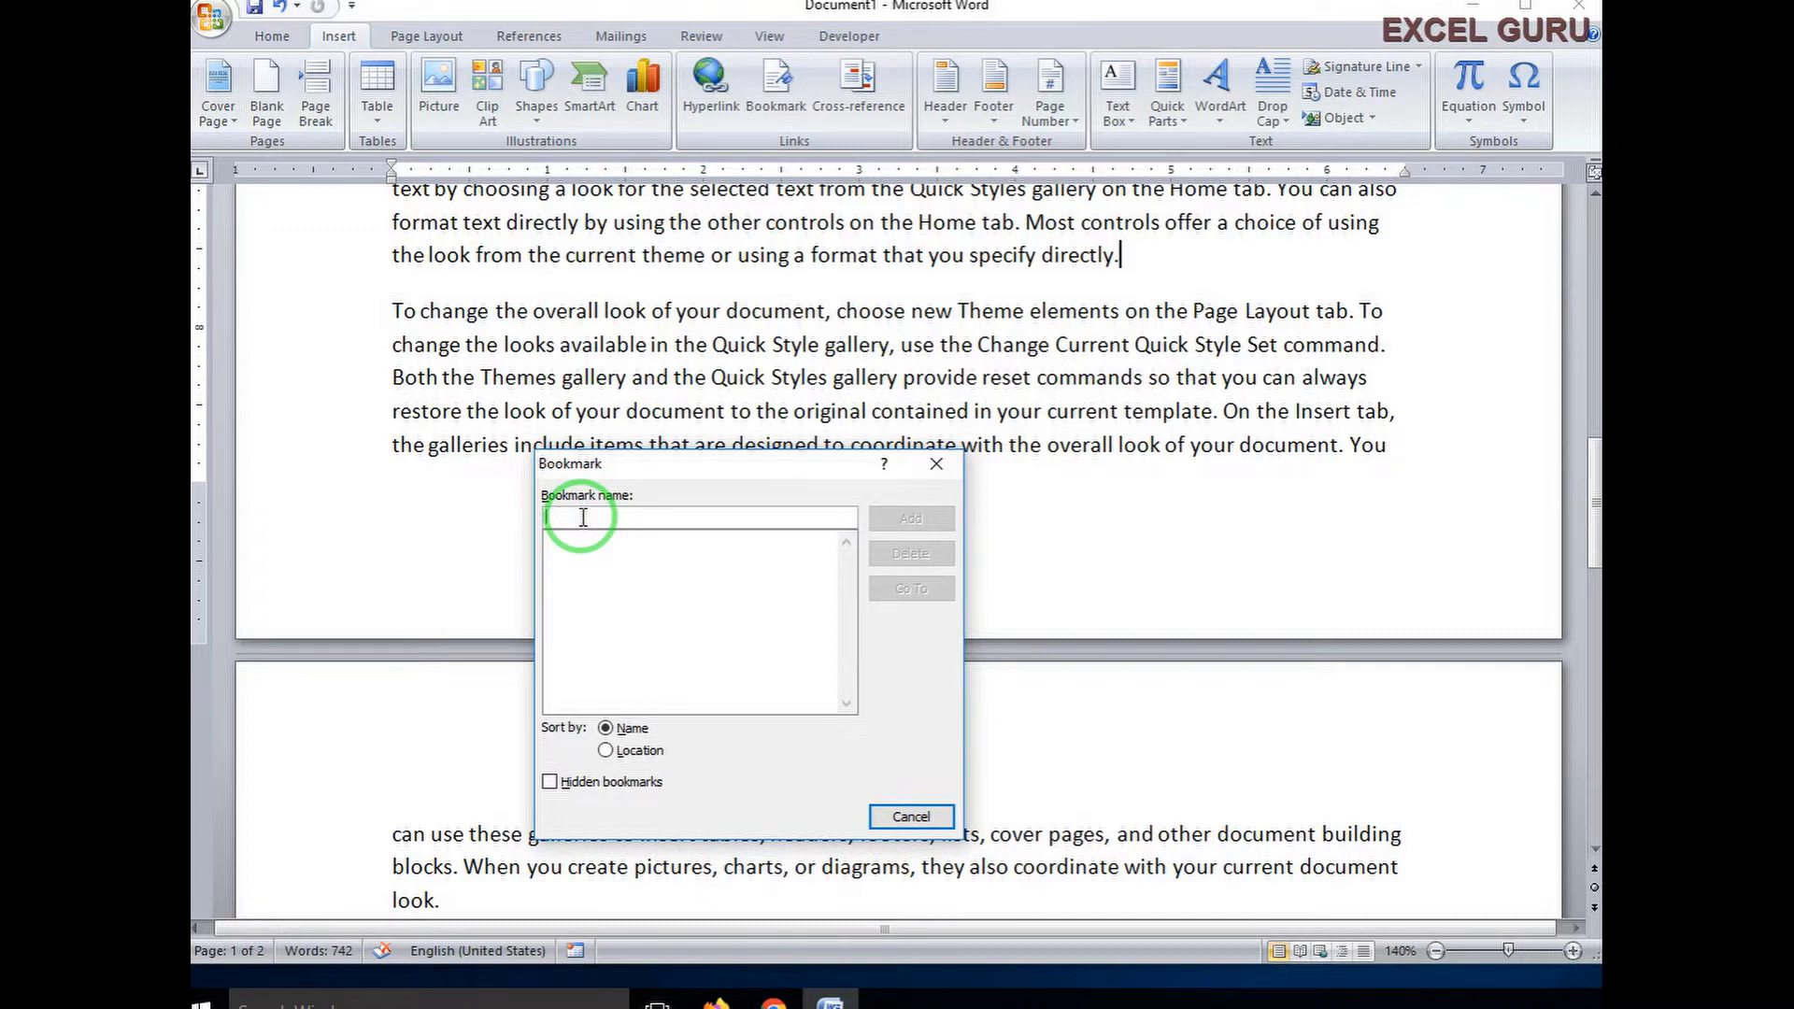
pyautogui.write('r')
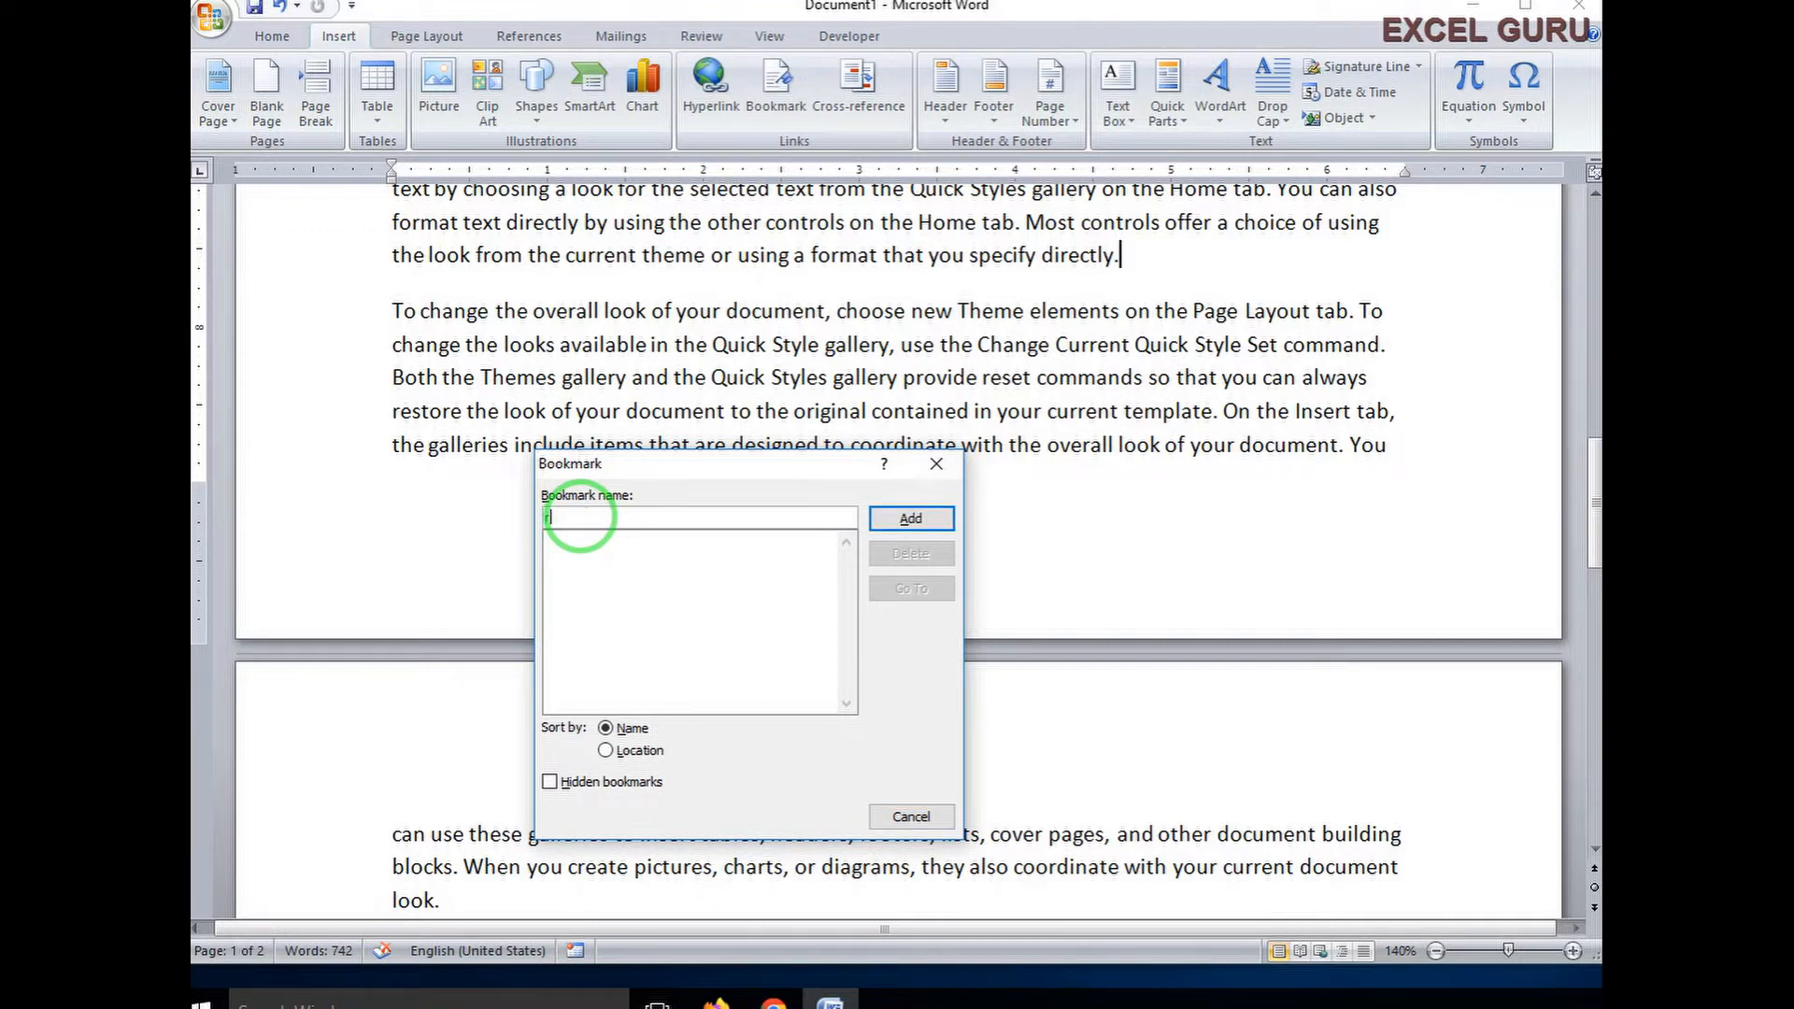
pyautogui.write('am')
pyautogui.click(934, 516)
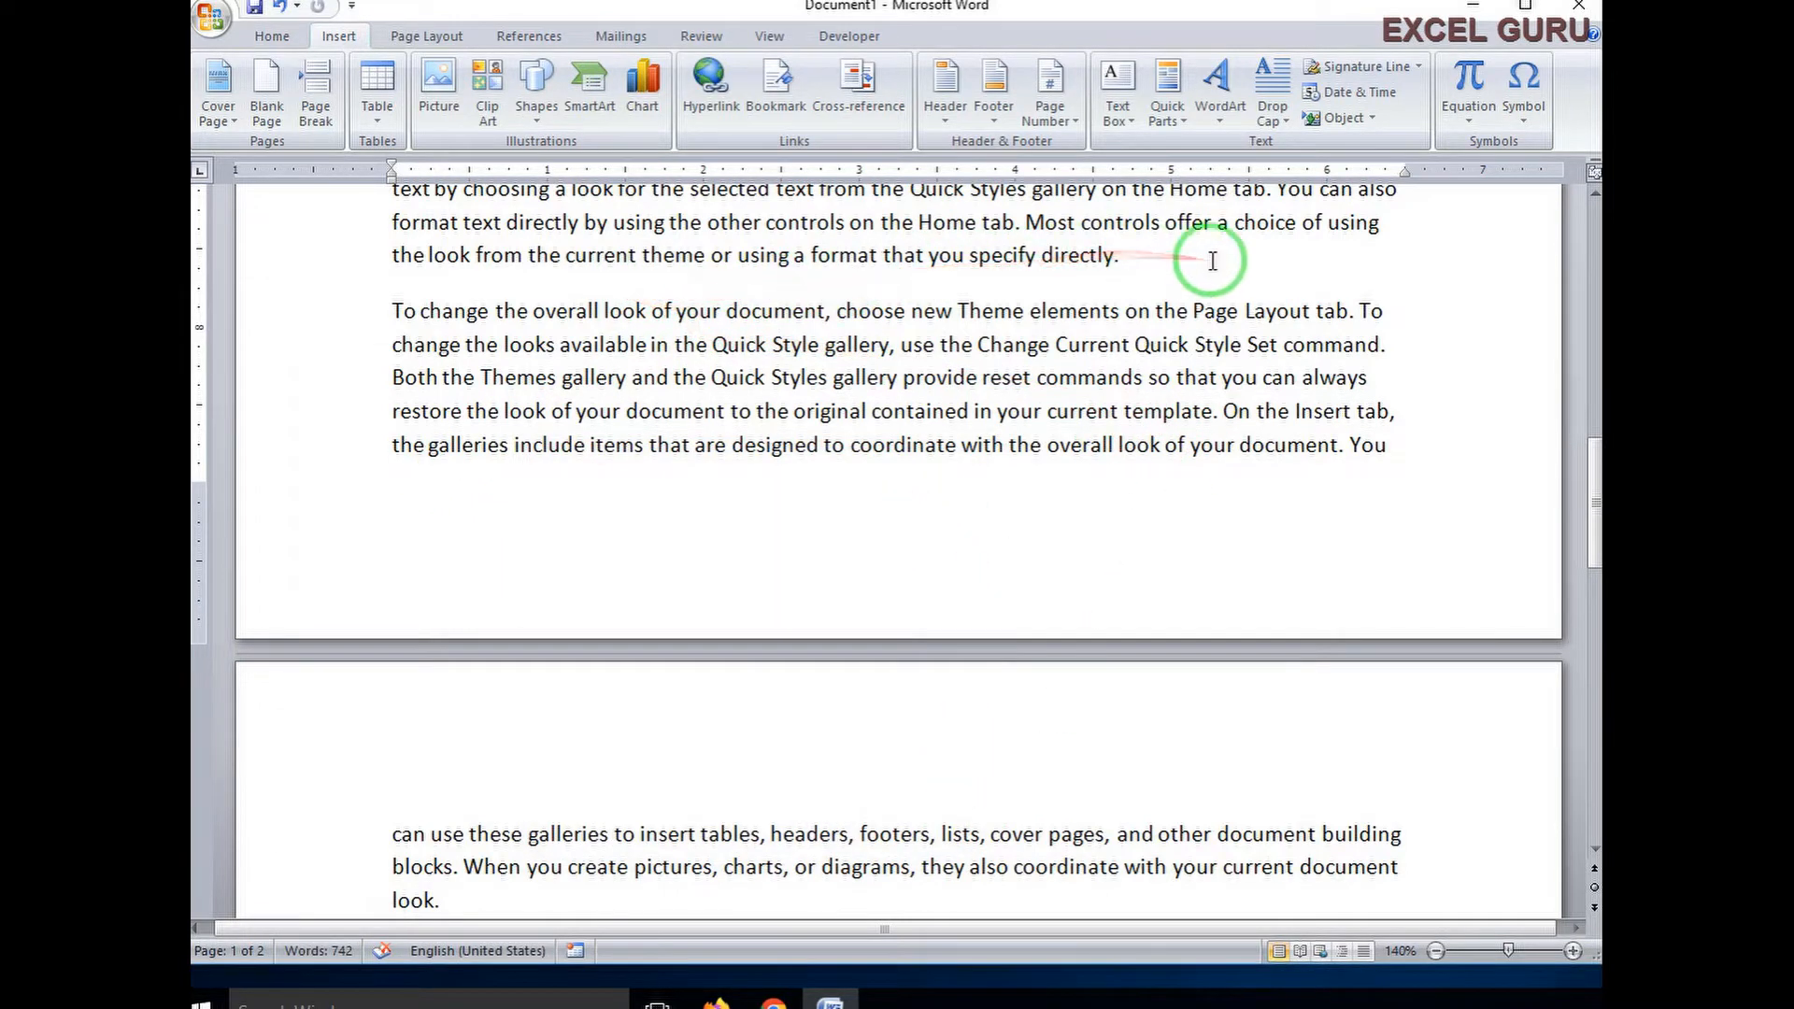
# Step: Return to the beginning of the document and go to the bookmark ram from there
pyautogui.scroll(2, 803, 486)
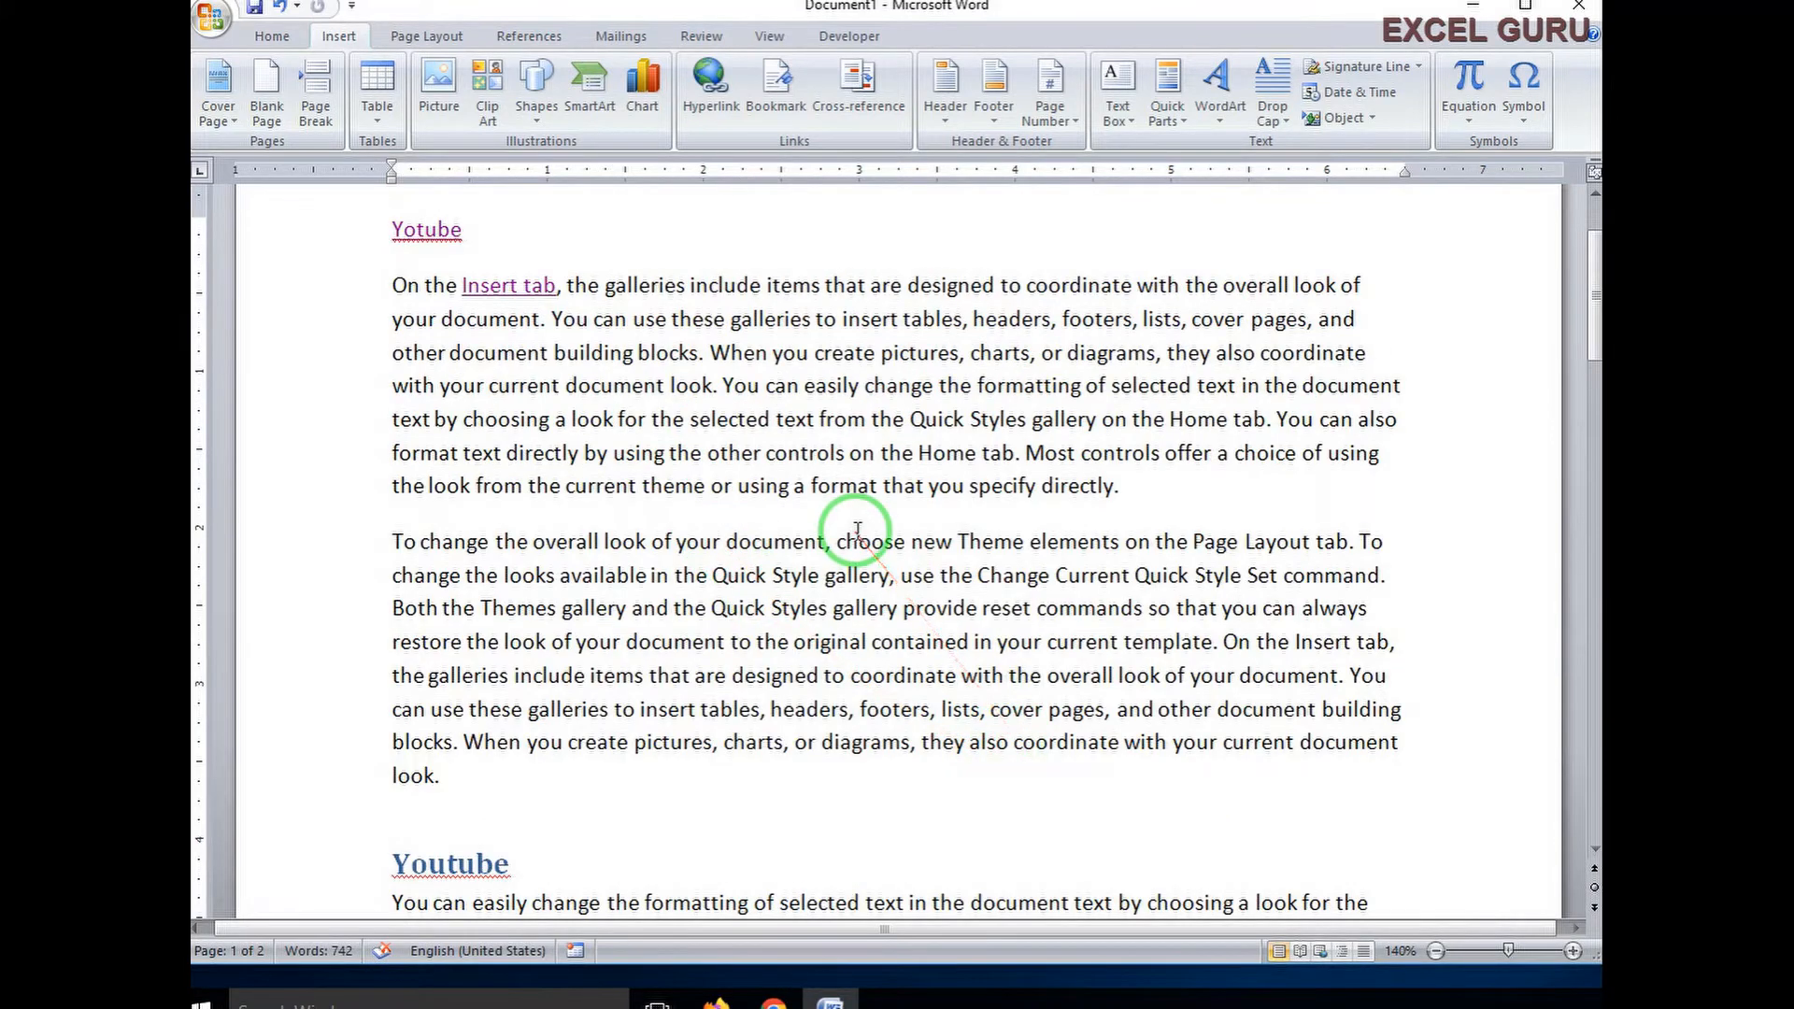
pyautogui.scroll(1, 822, 504)
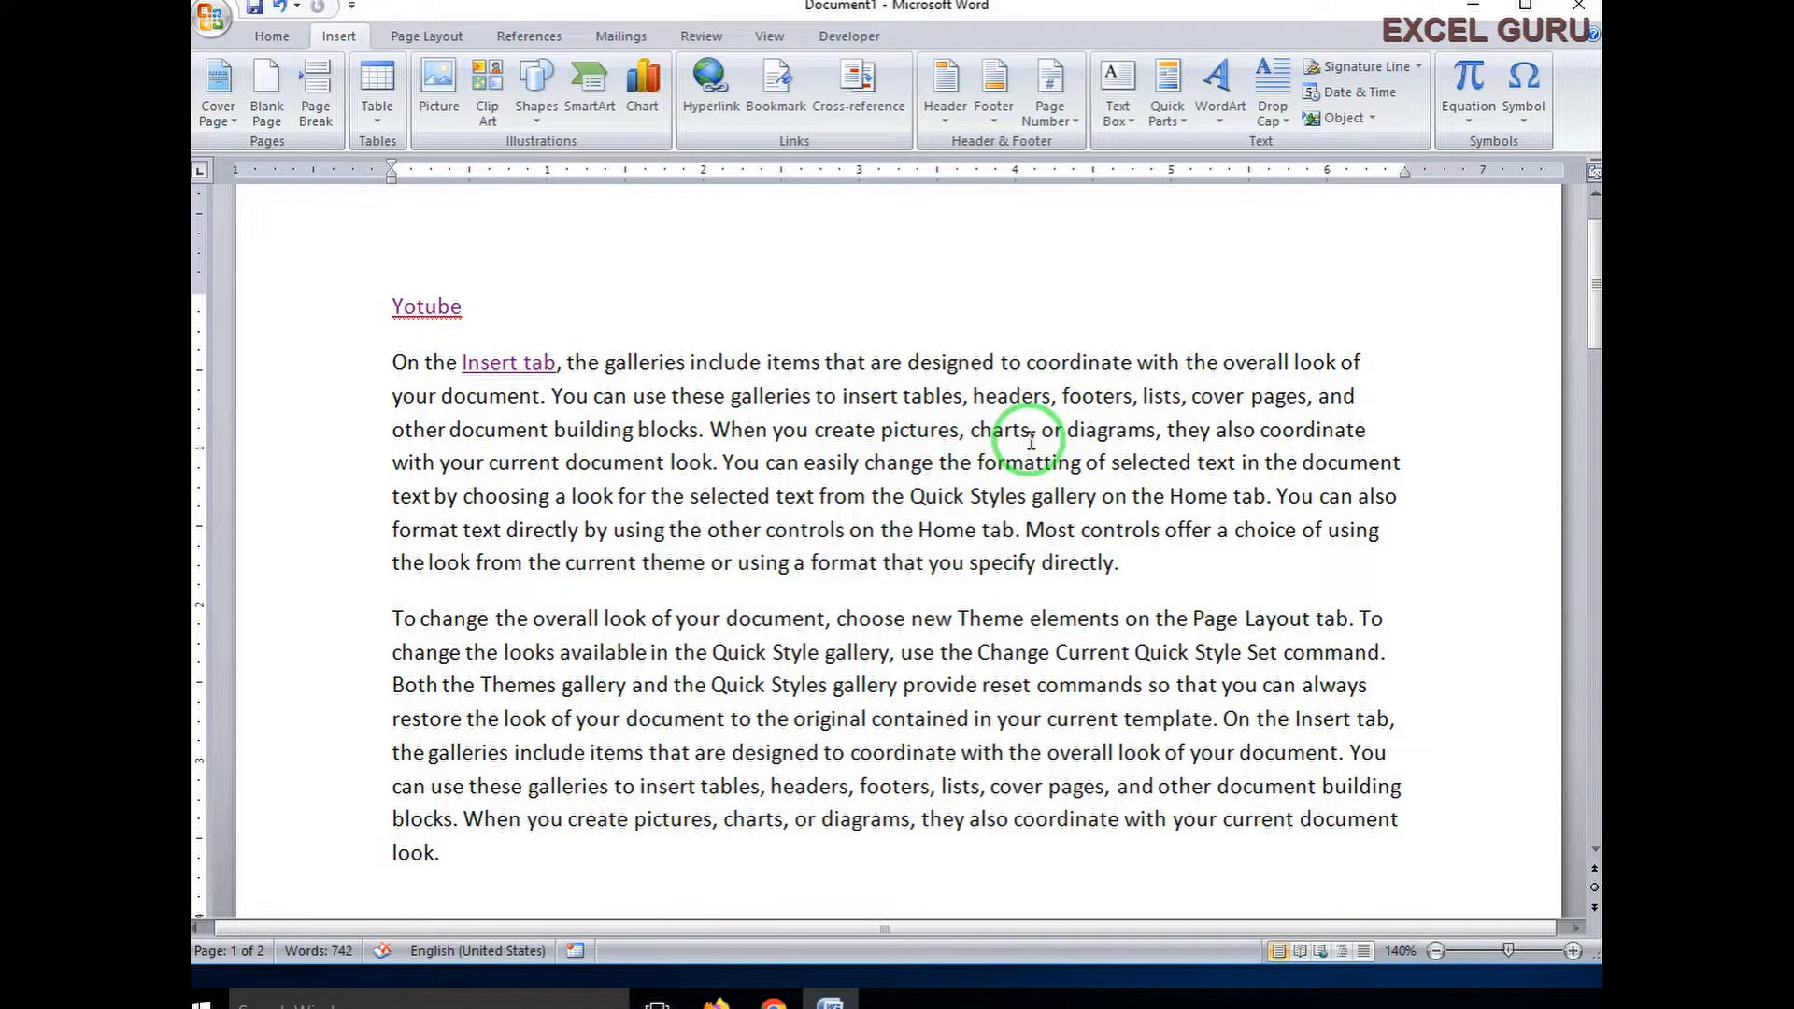
pyautogui.click(774, 93)
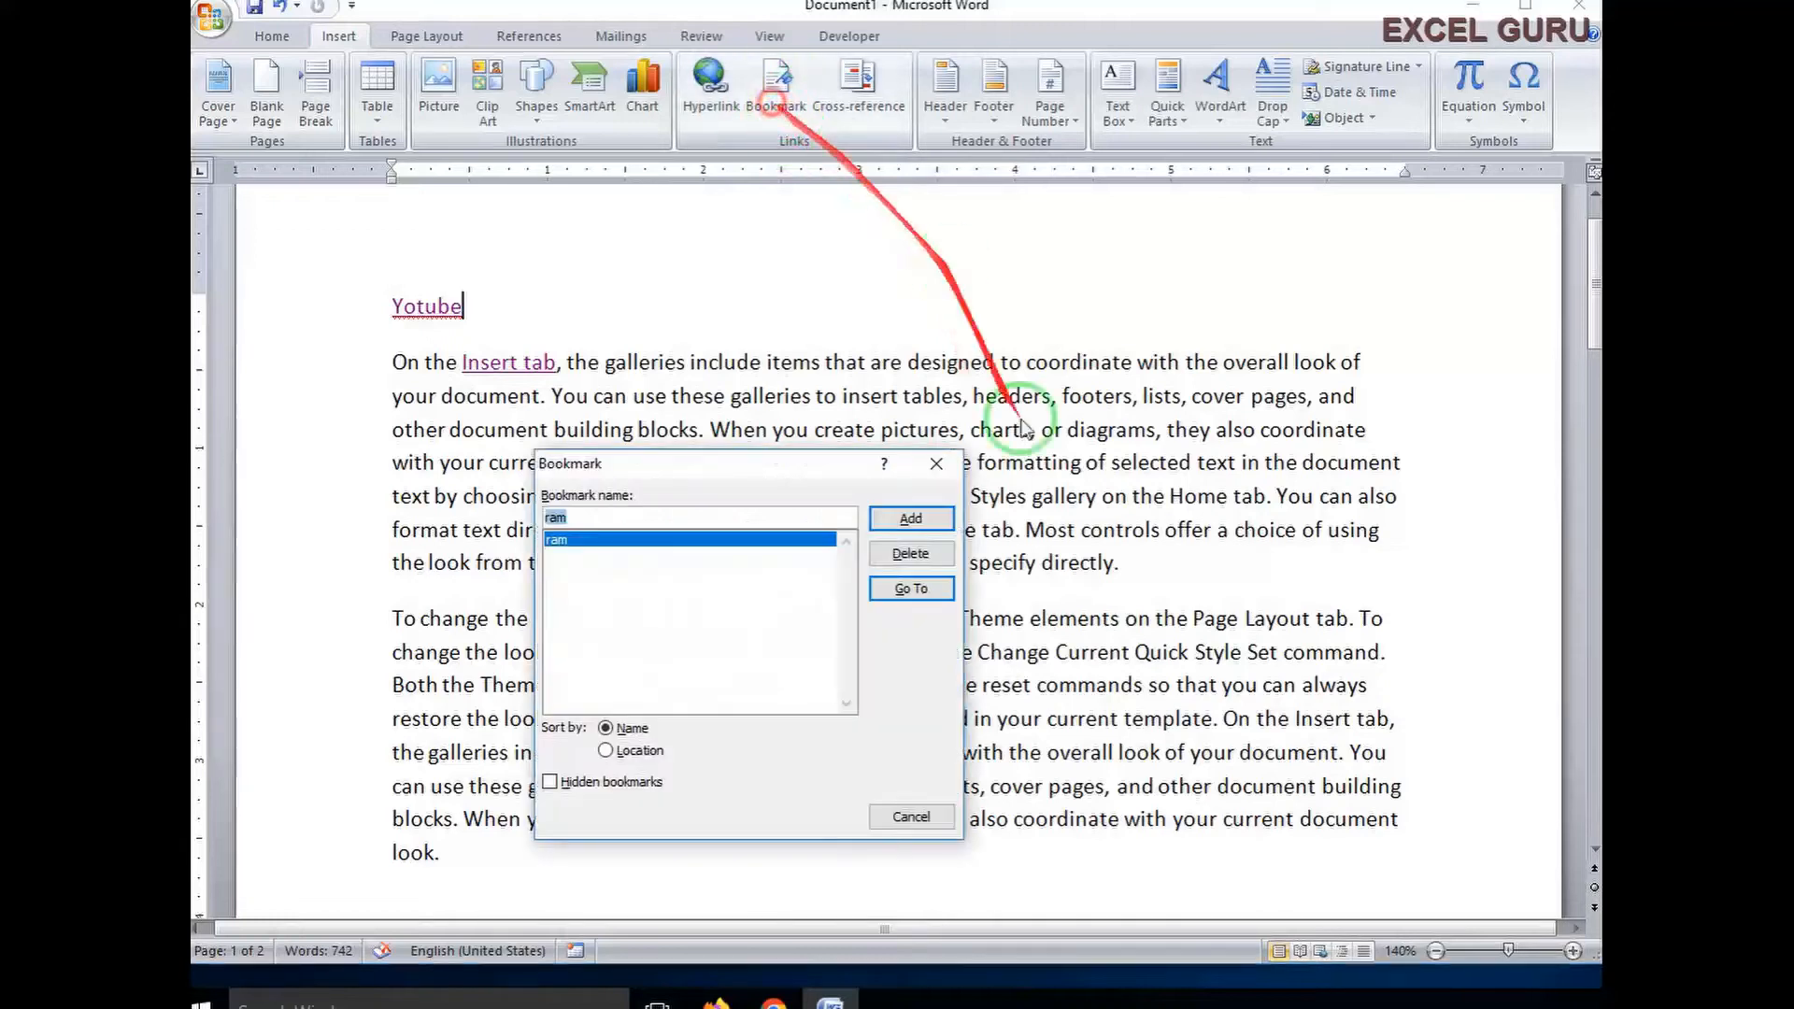
pyautogui.click(558, 542)
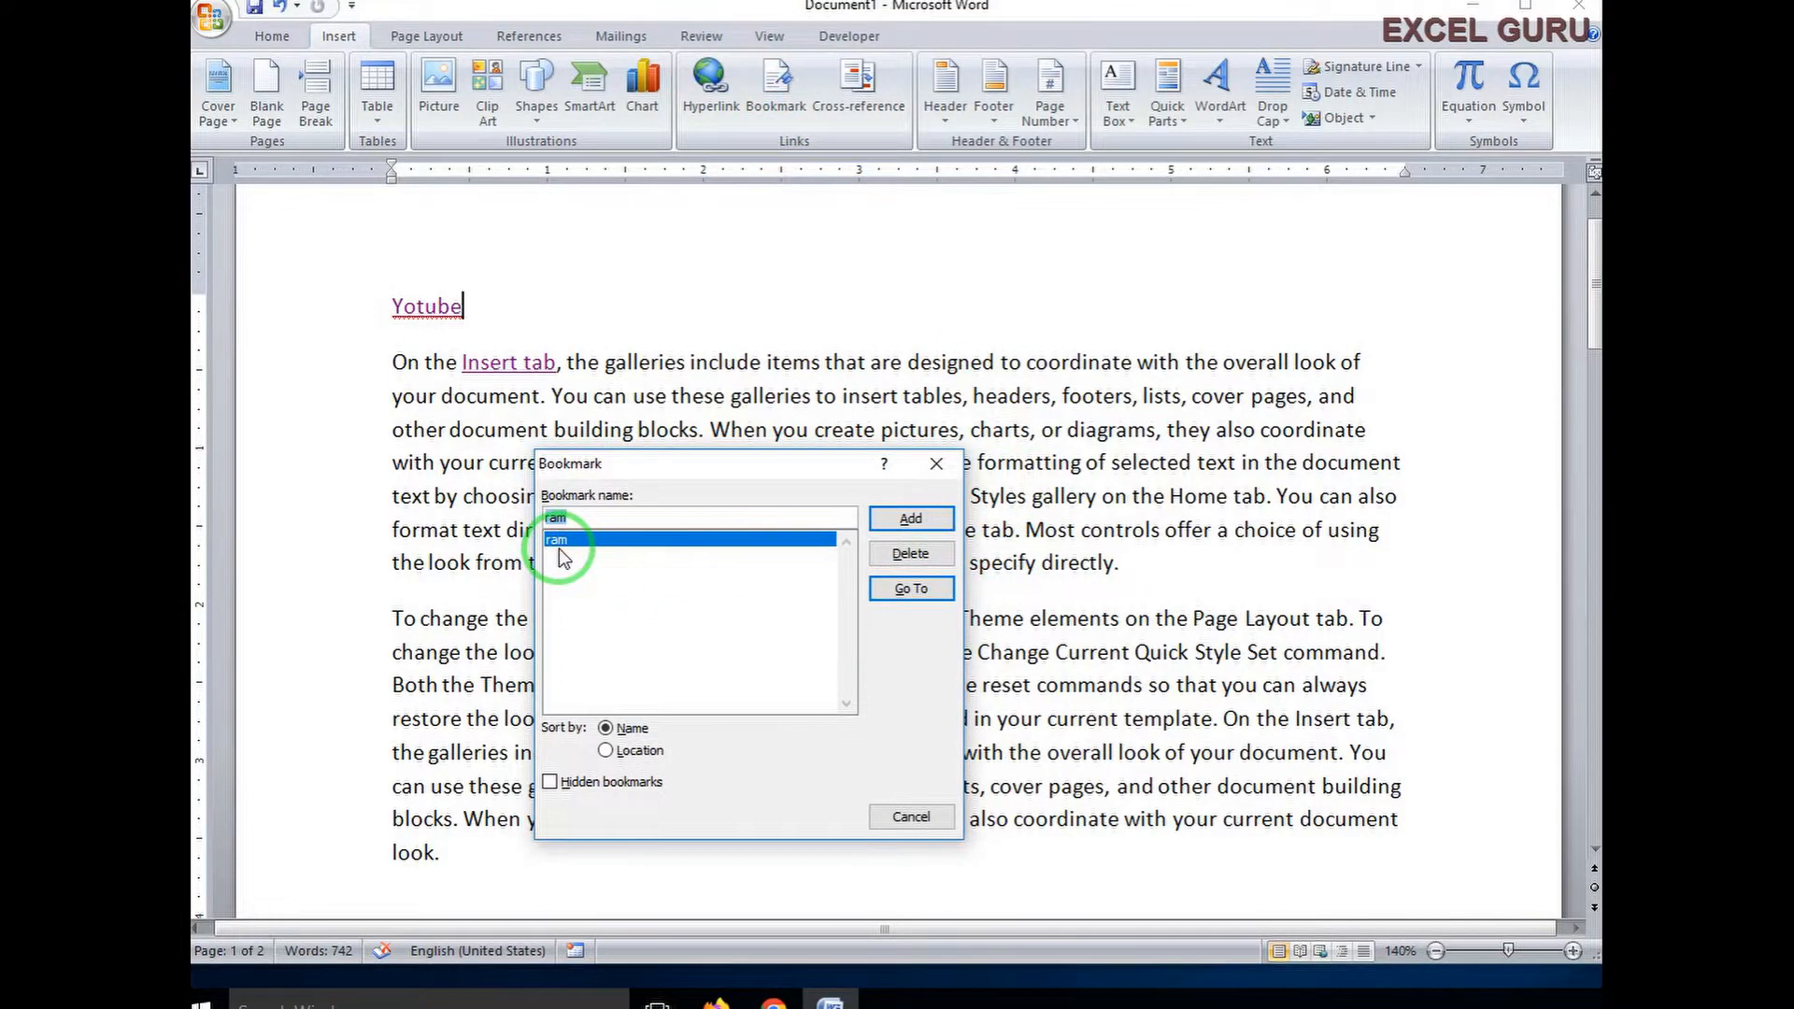
pyautogui.click(909, 590)
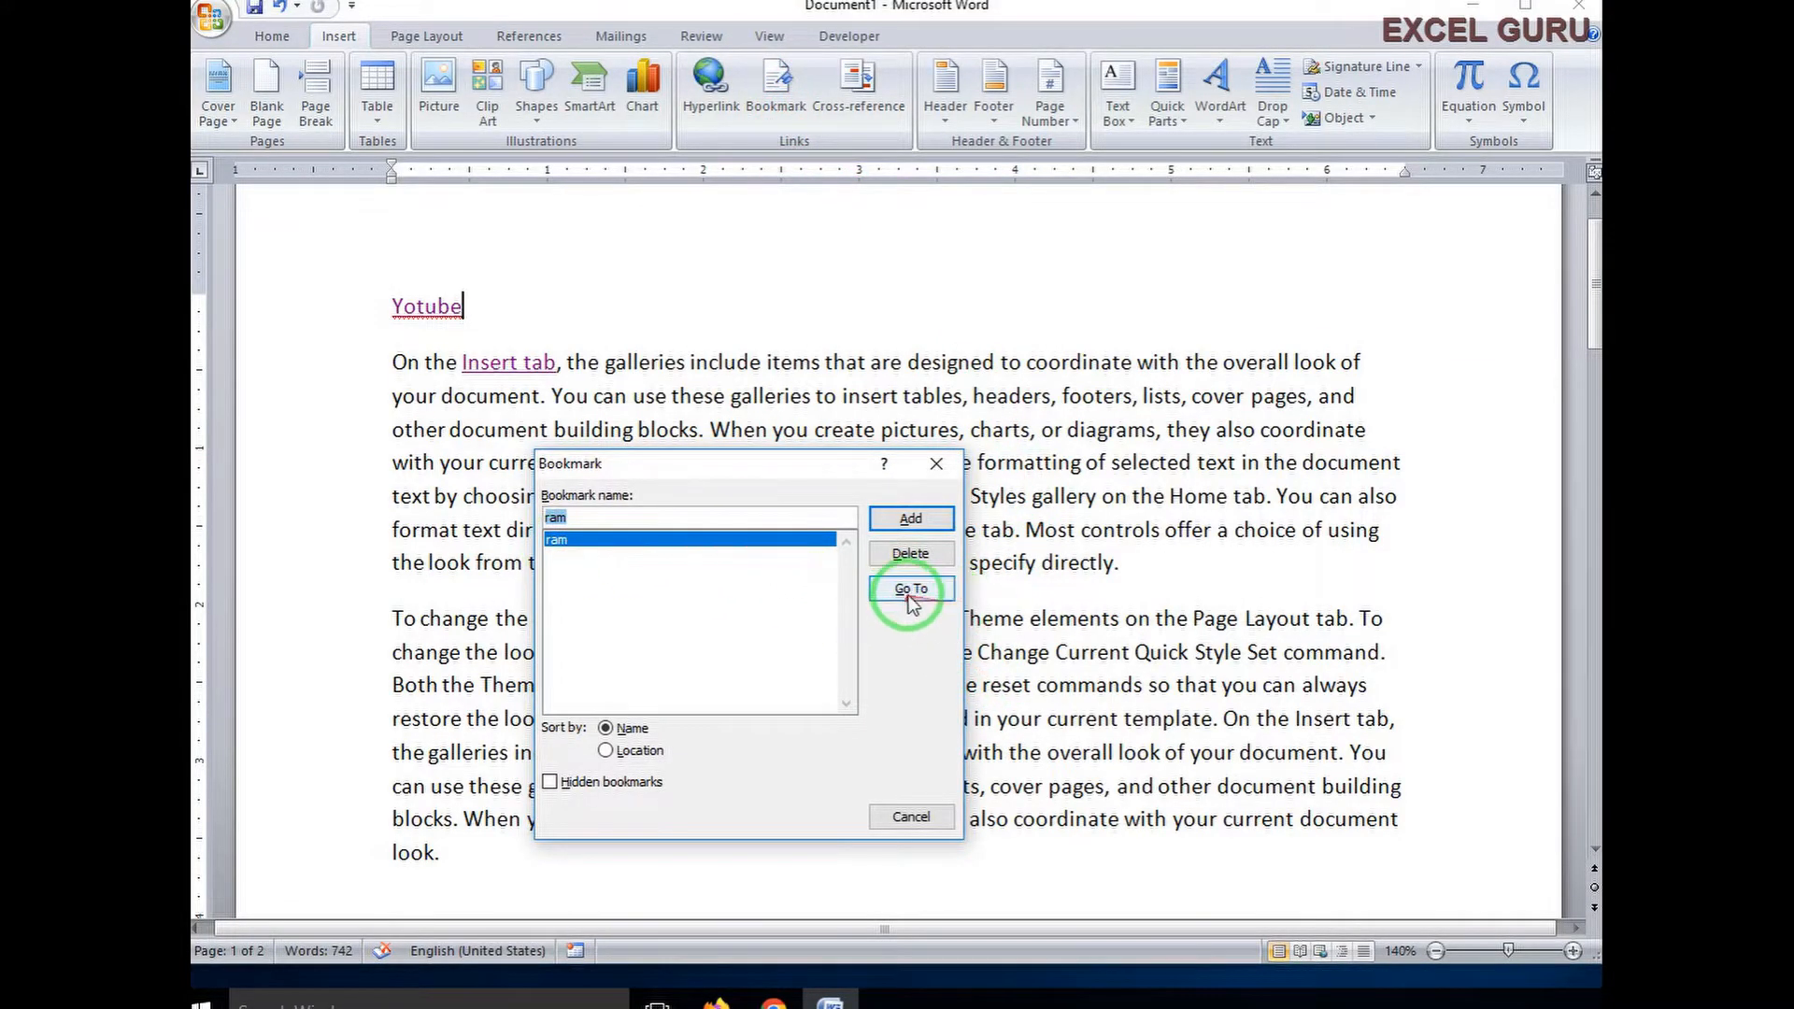
# Step: Jump to the location of the bookmark ram and close the Bookmark dialog
pyautogui.click(909, 595)
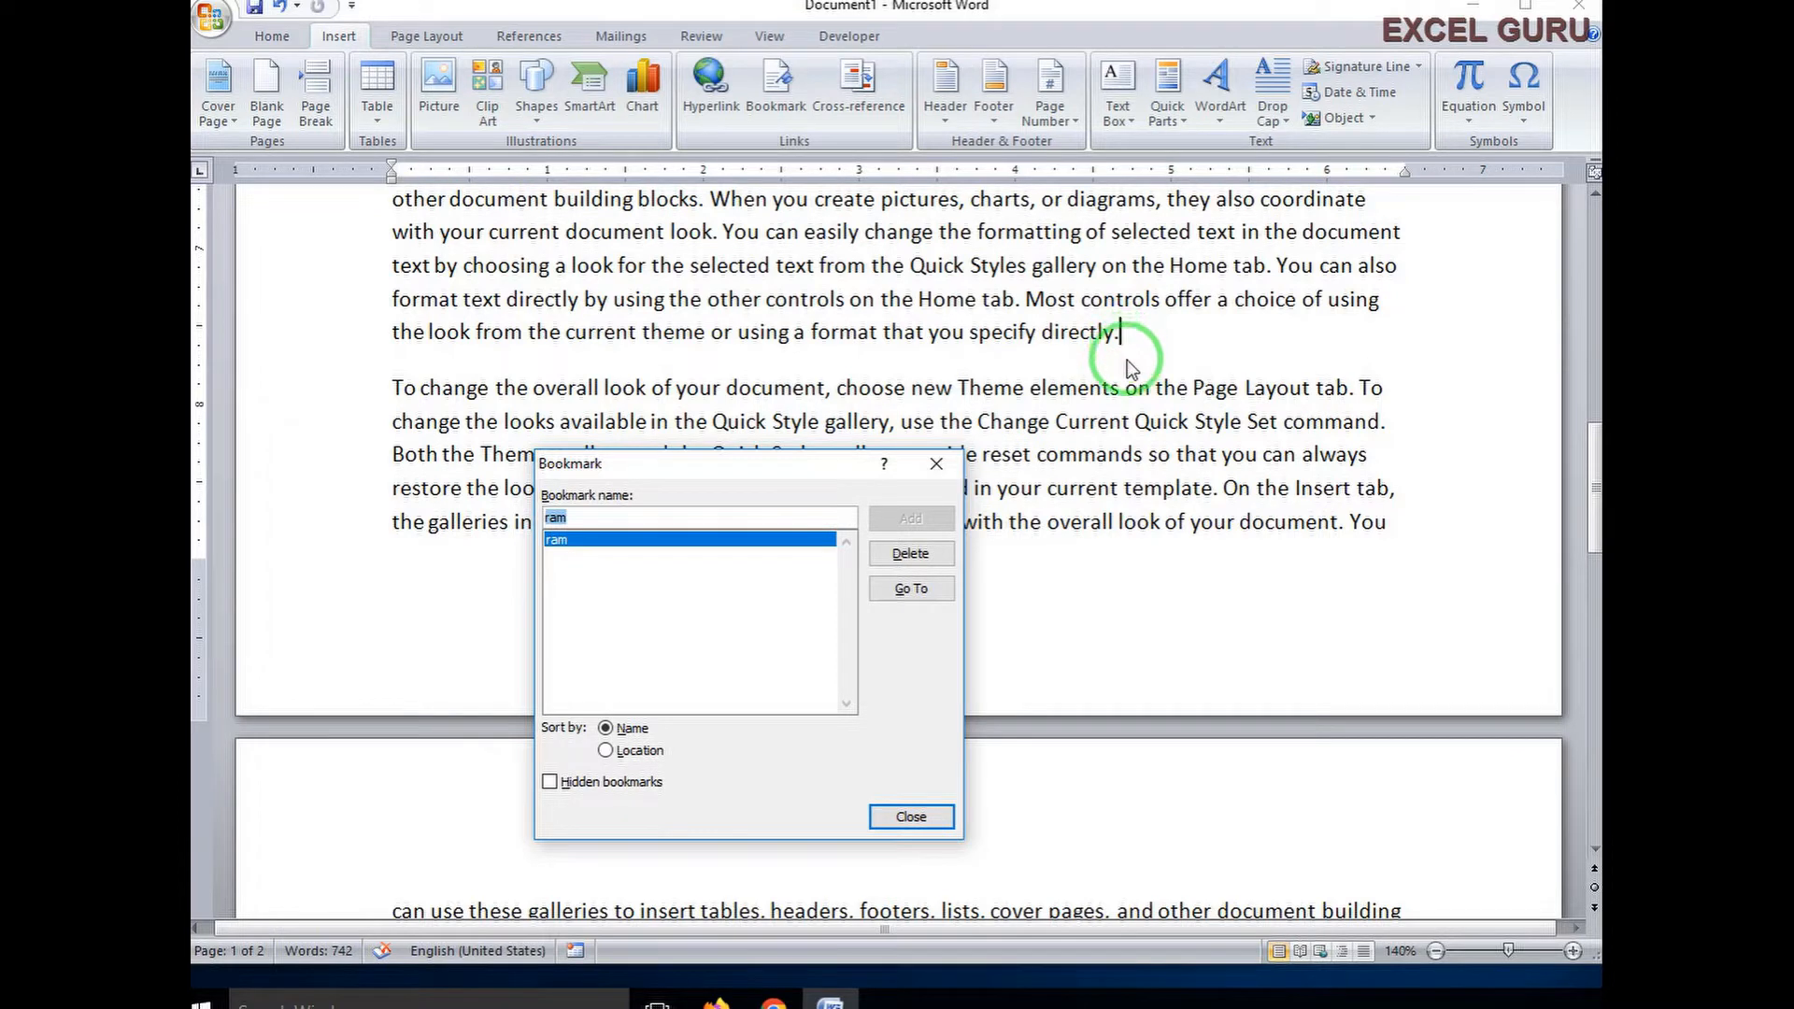
pyautogui.click(898, 818)
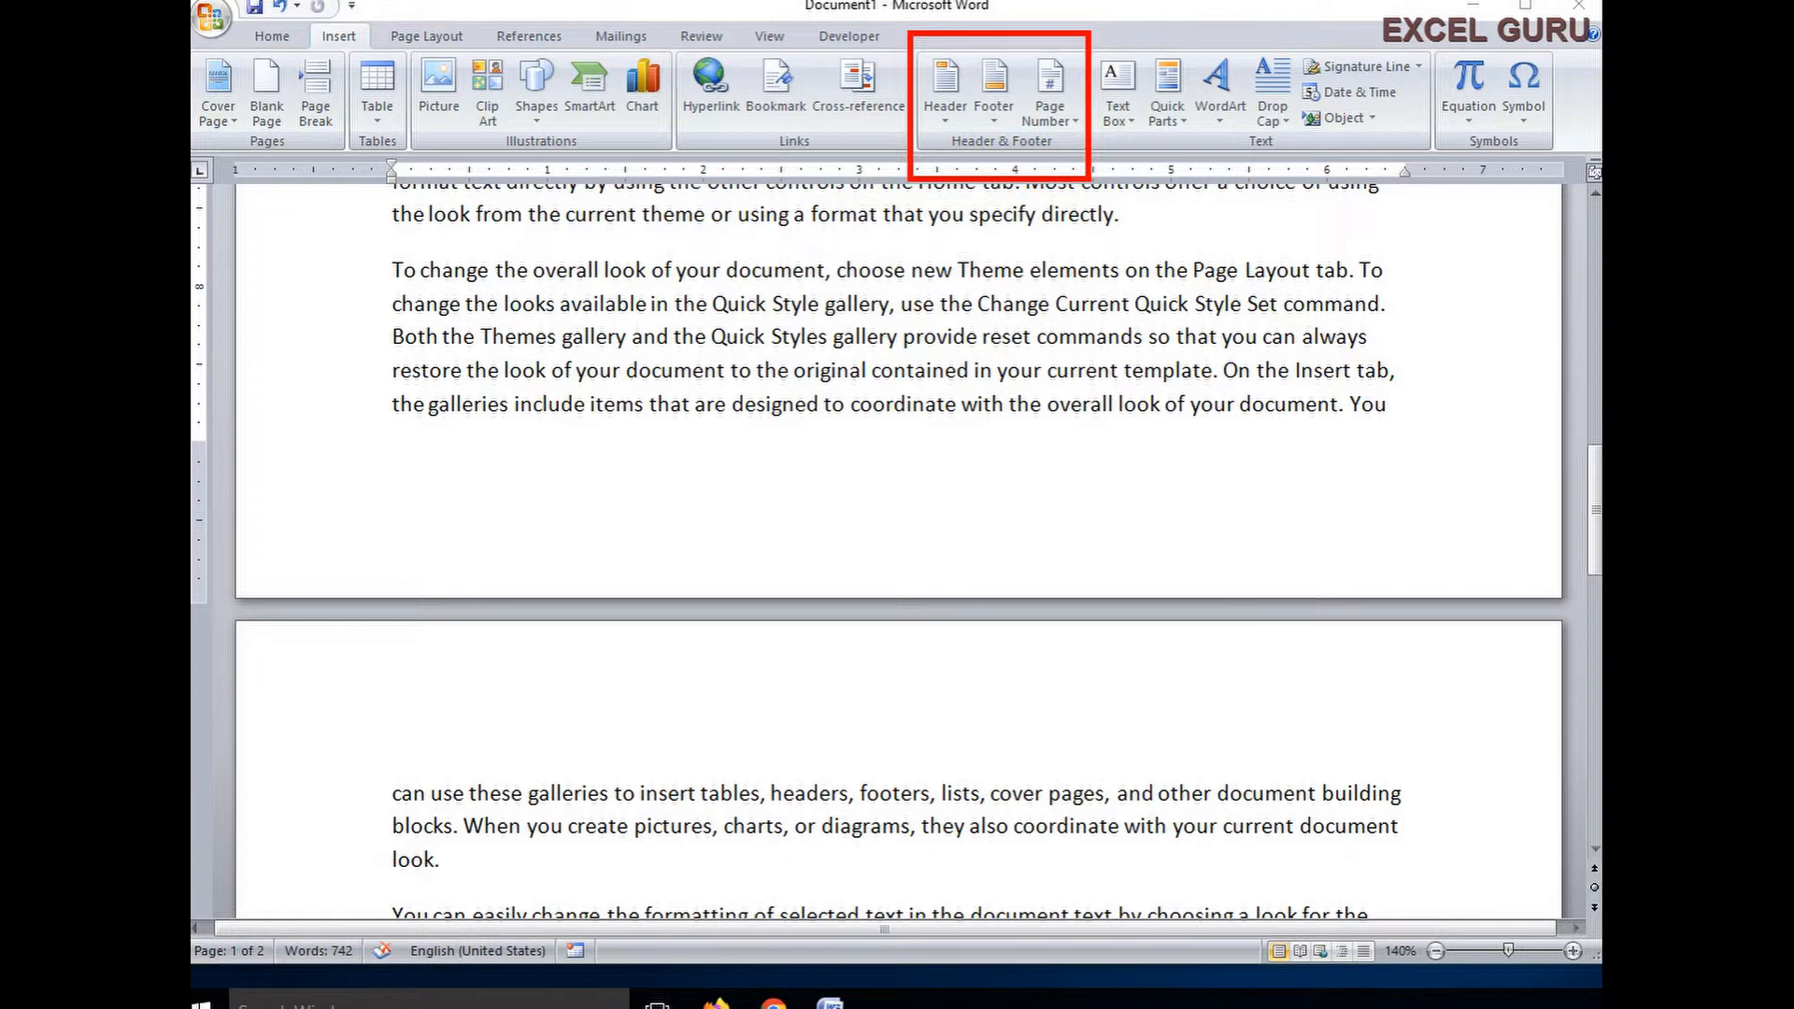
pyautogui.click(1049, 108)
pyautogui.moveTo(1097, 176)
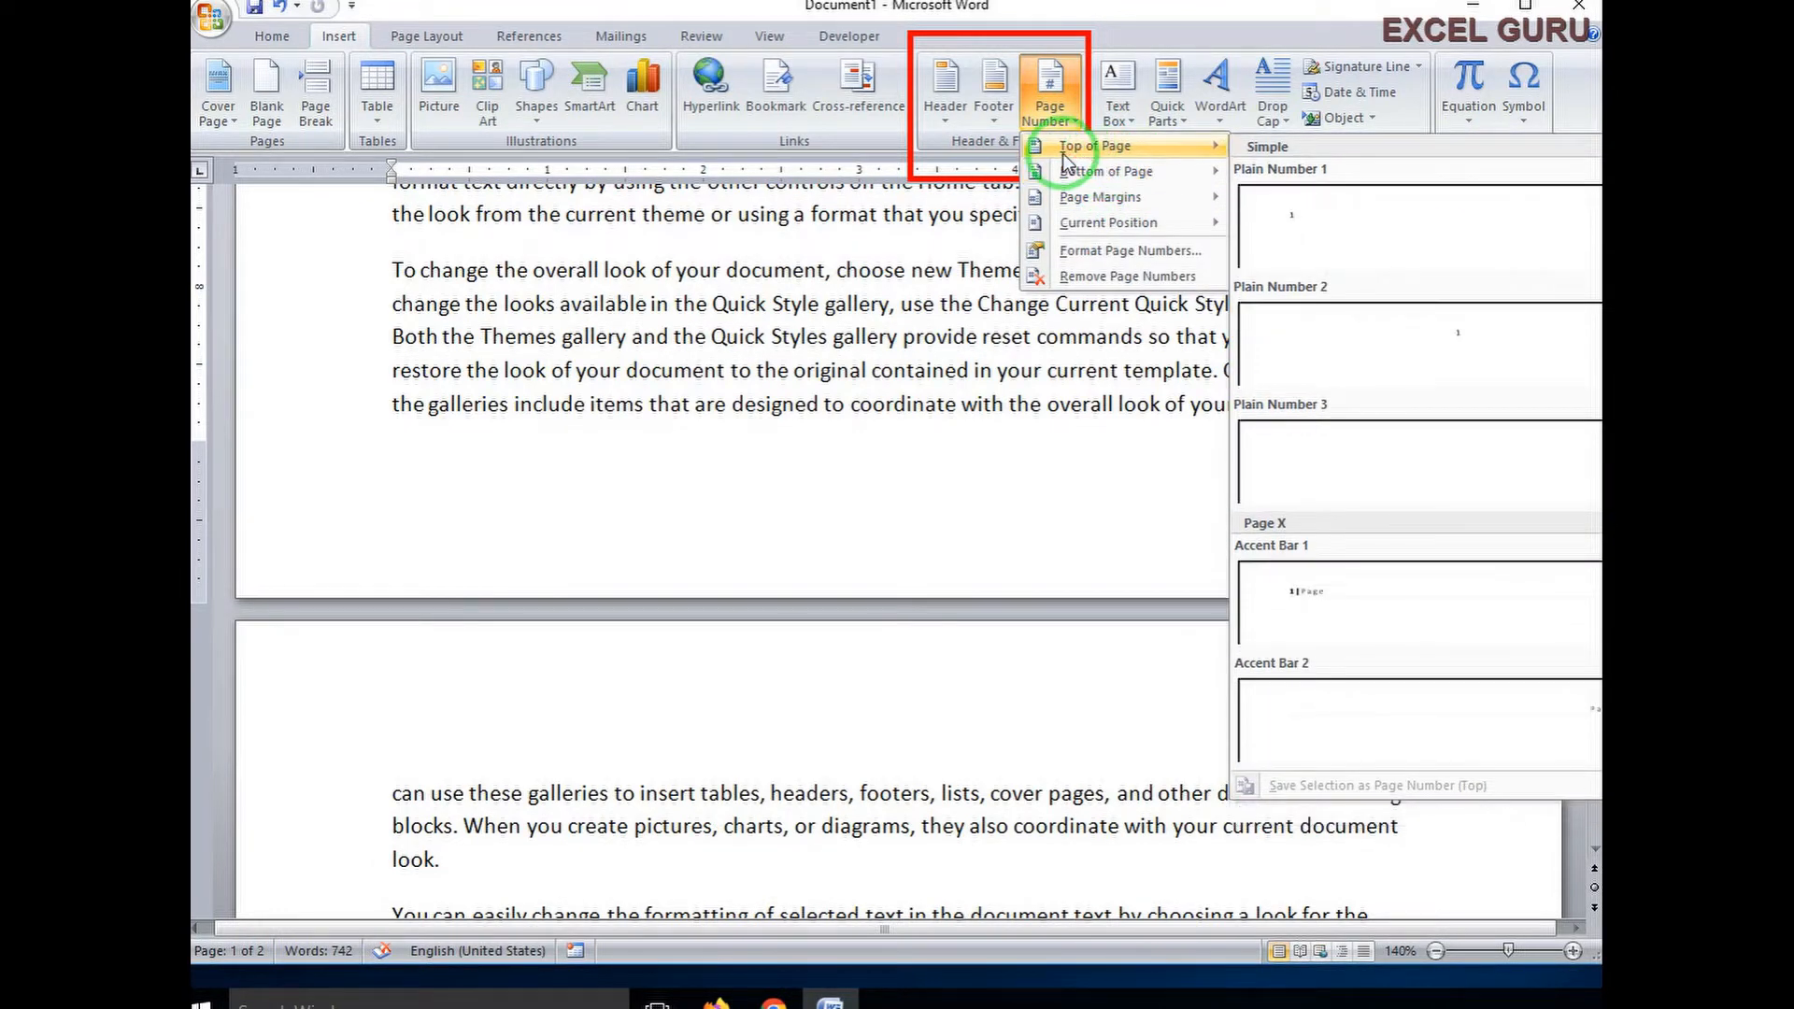
pyautogui.moveTo(1175, 169)
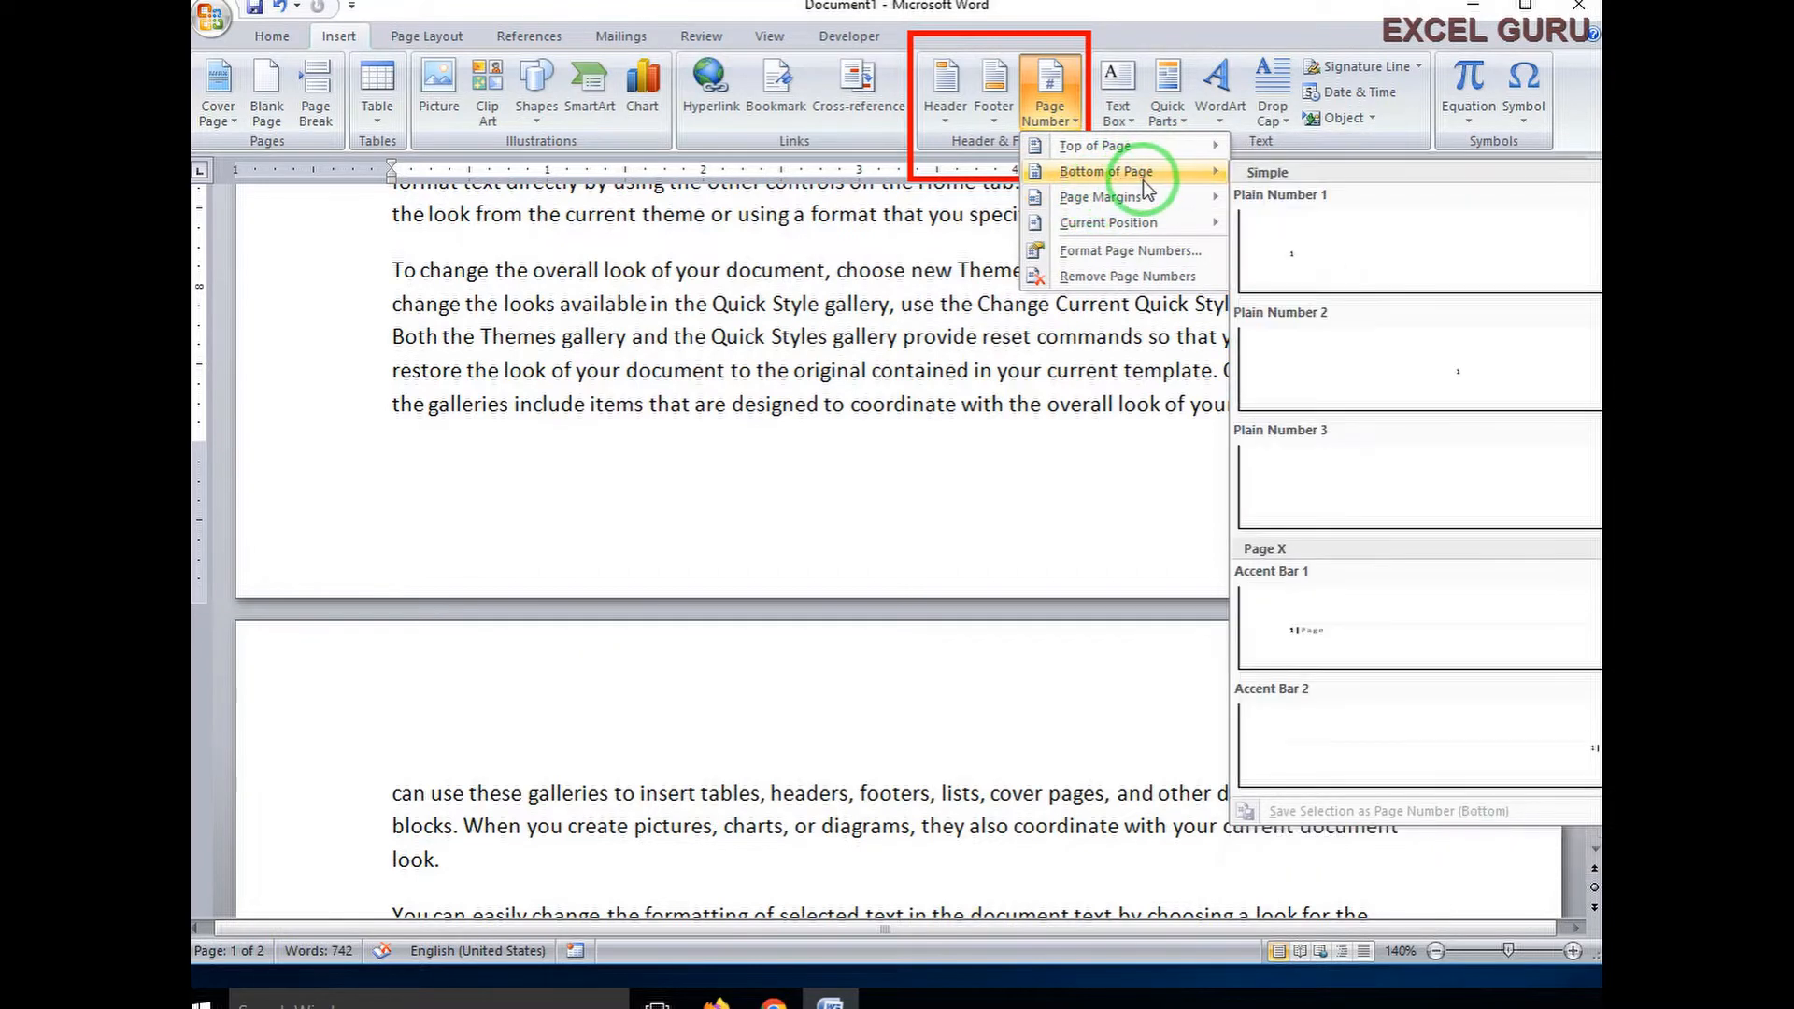
pyautogui.moveTo(1128, 210)
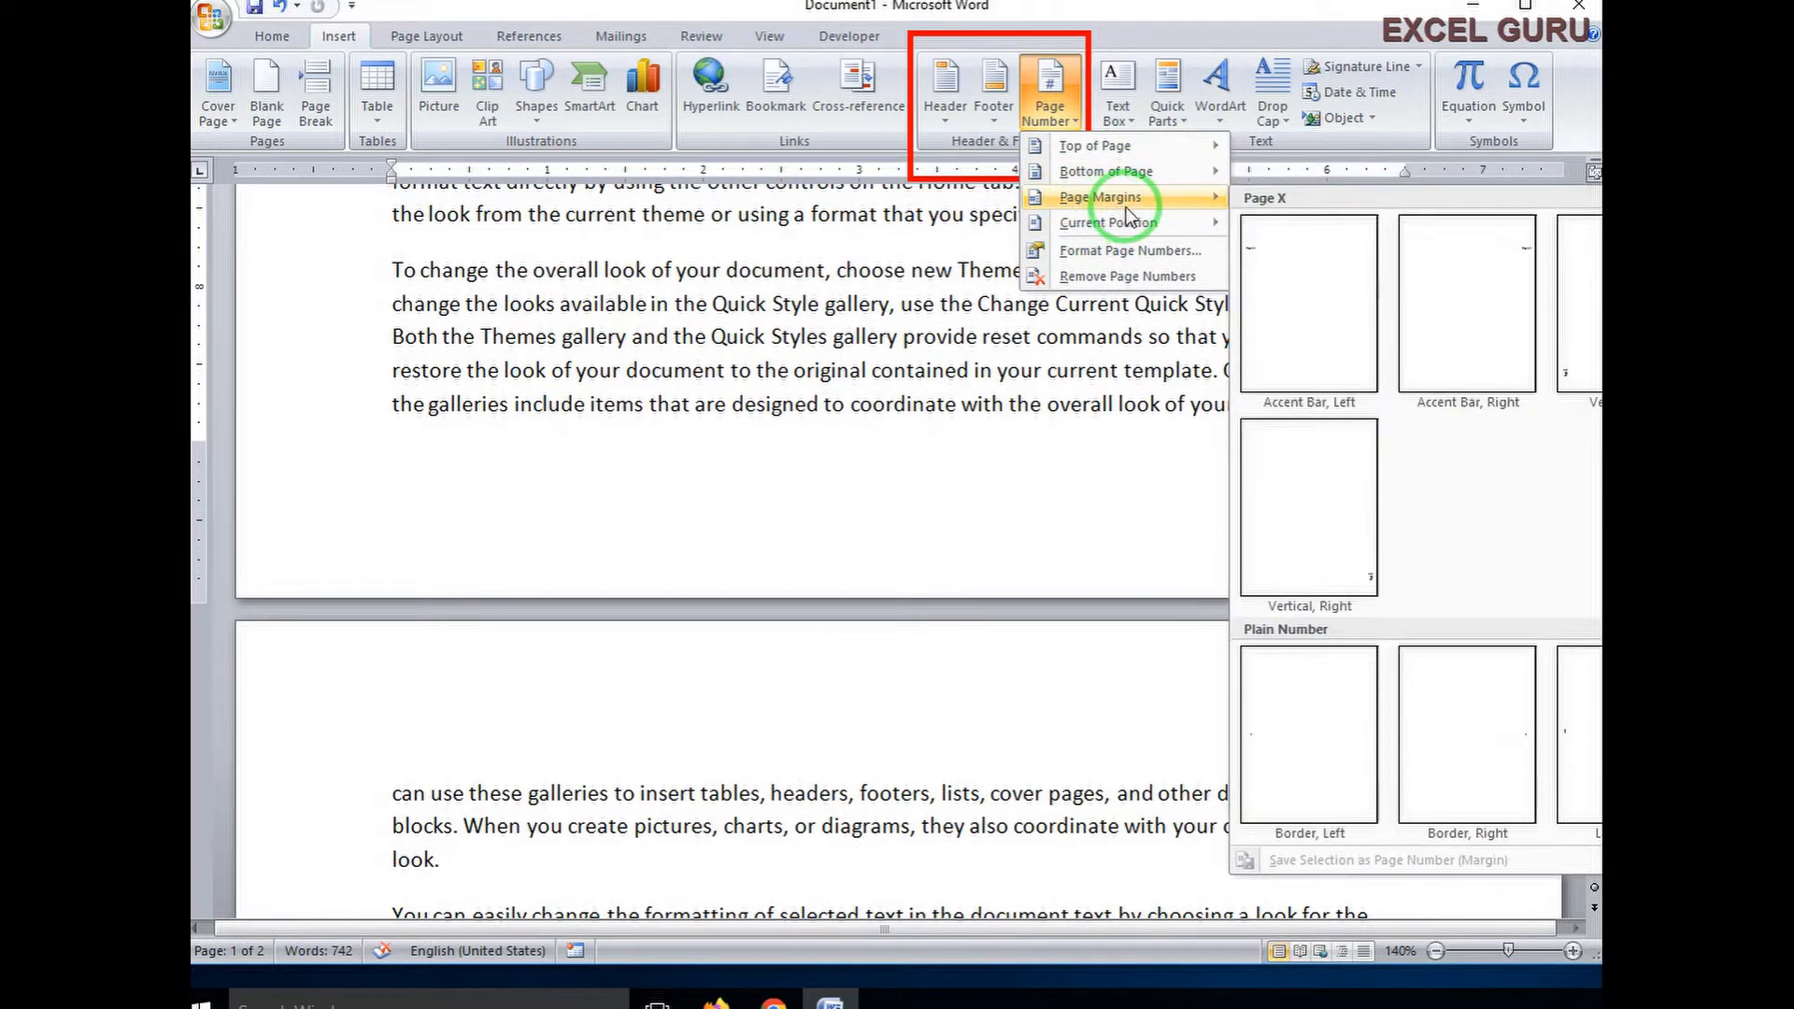
pyautogui.moveTo(1183, 225)
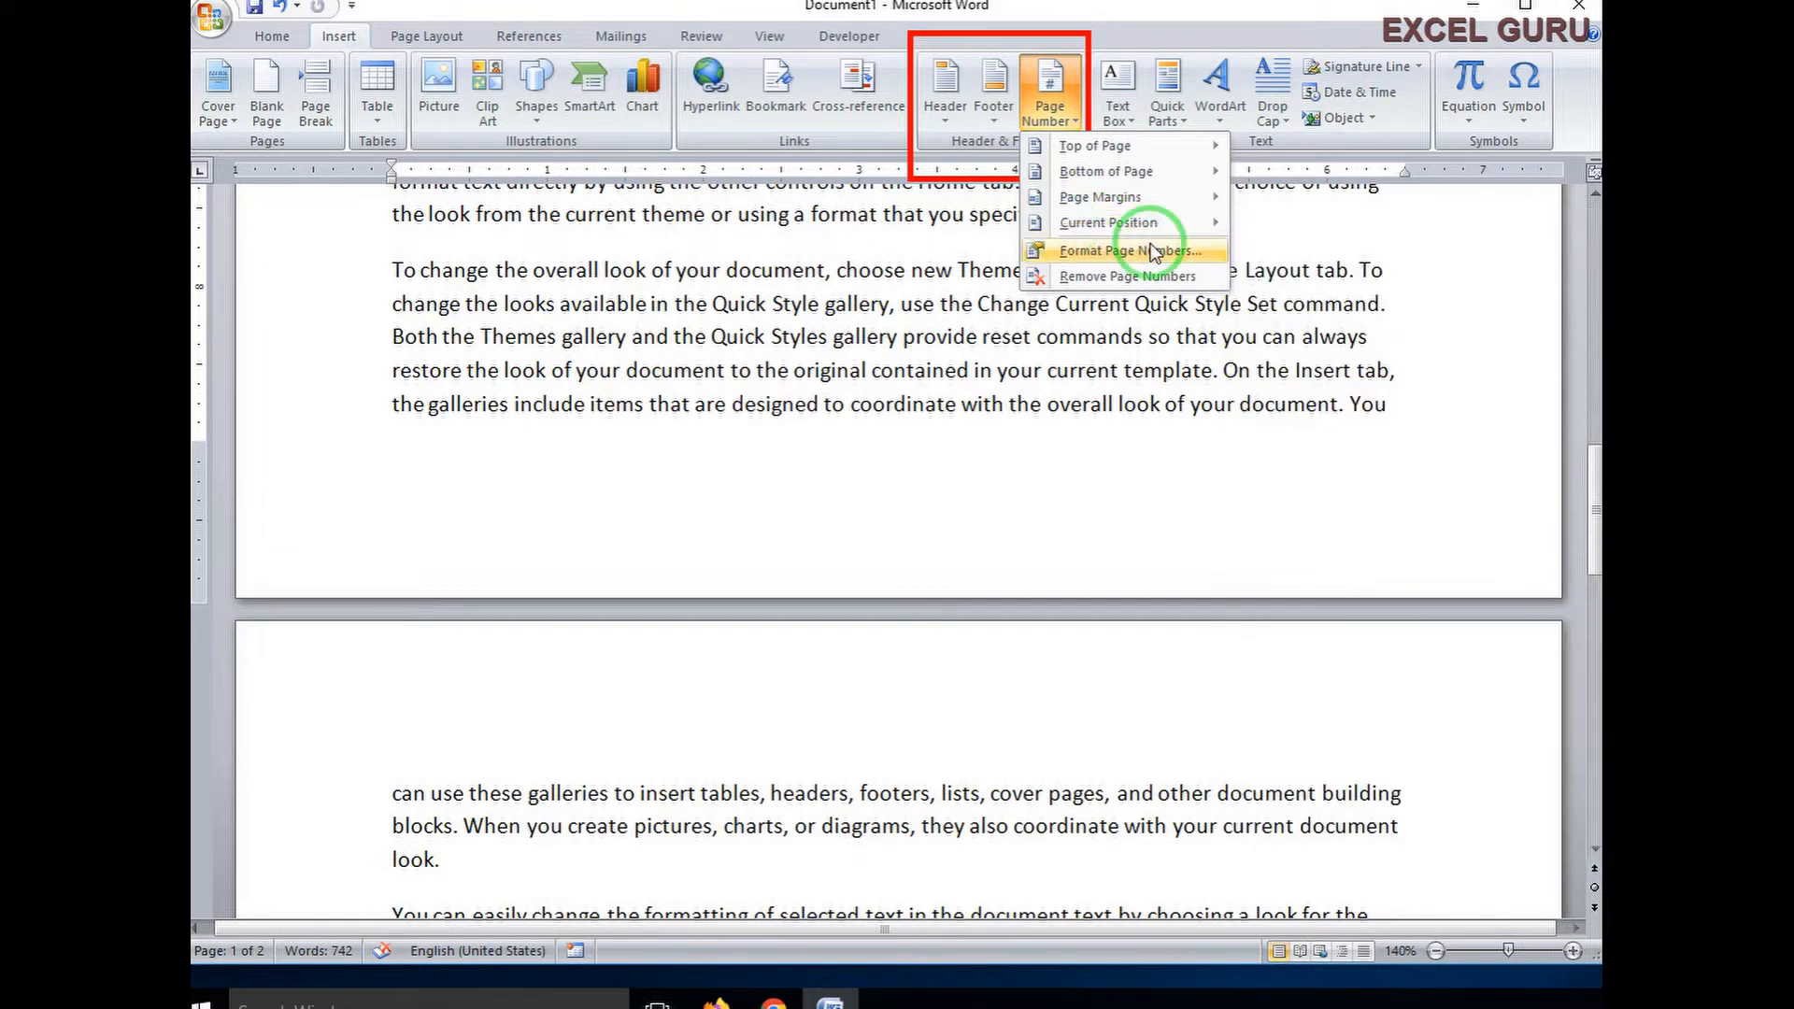
pyautogui.click(922, 236)
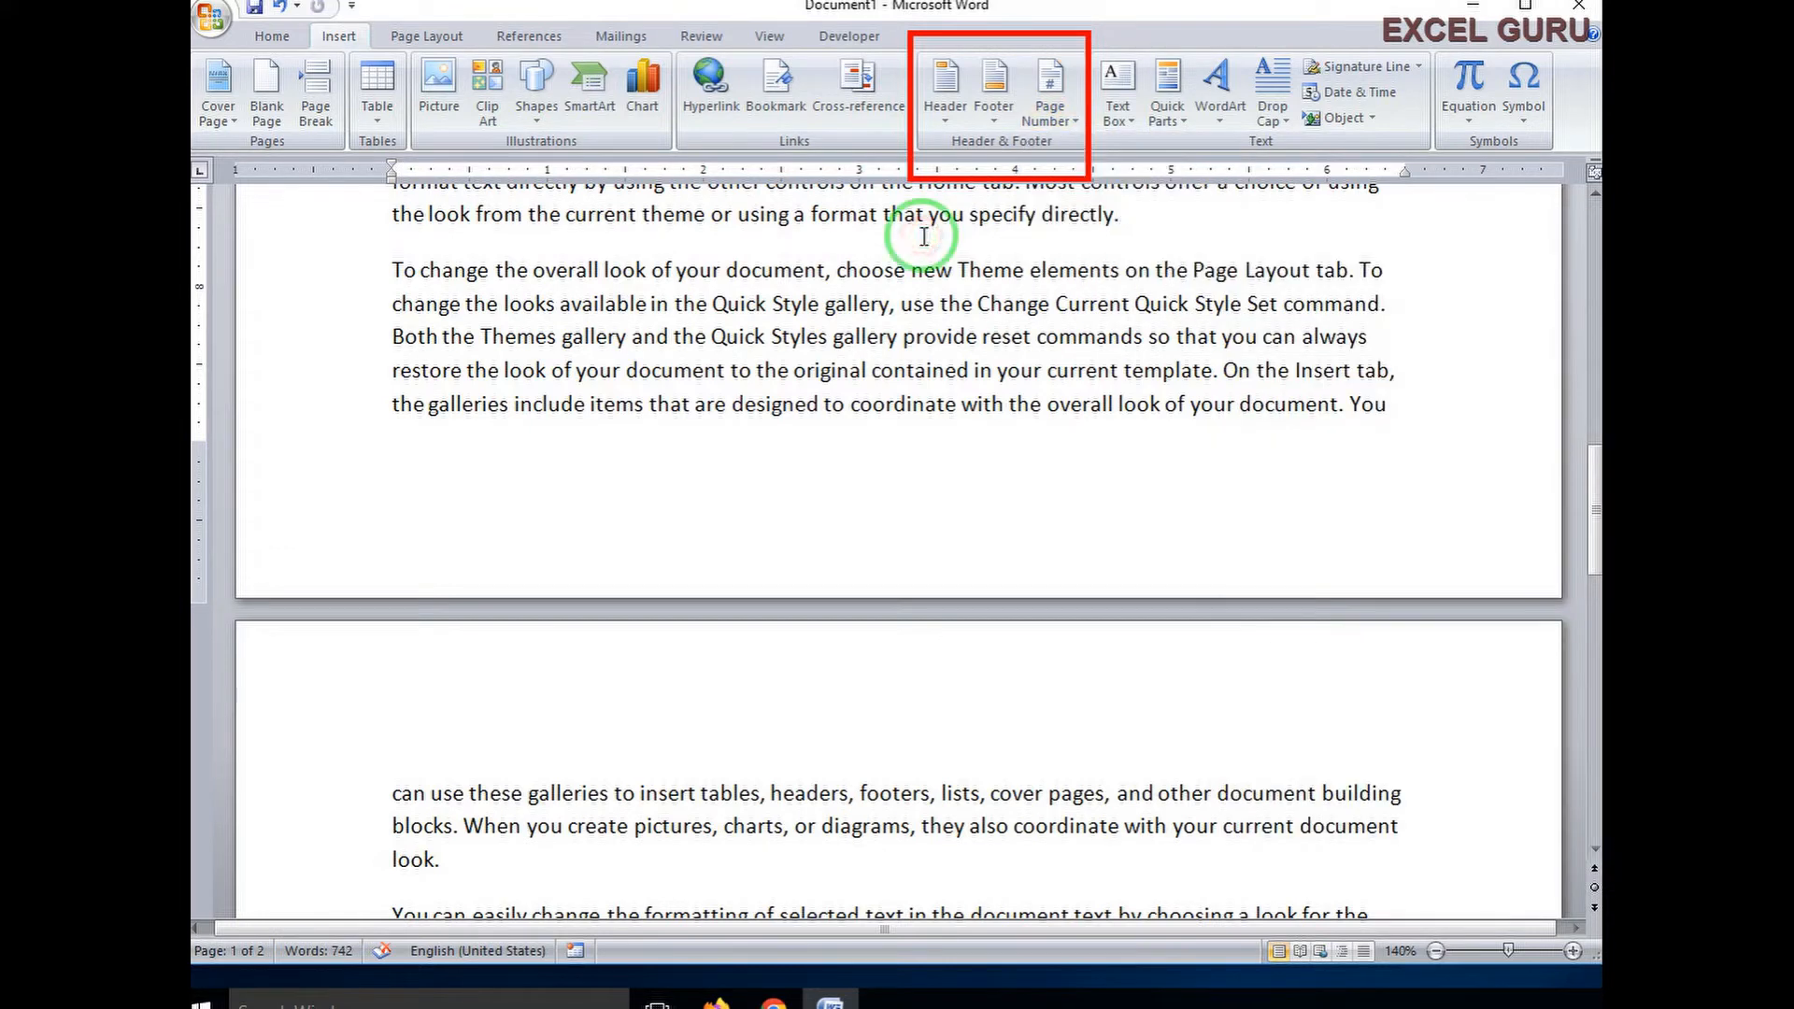
# Step: Insert the Alphabet header with the title "MGGS BAR, PALI" and return to the document body
pyautogui.click(943, 119)
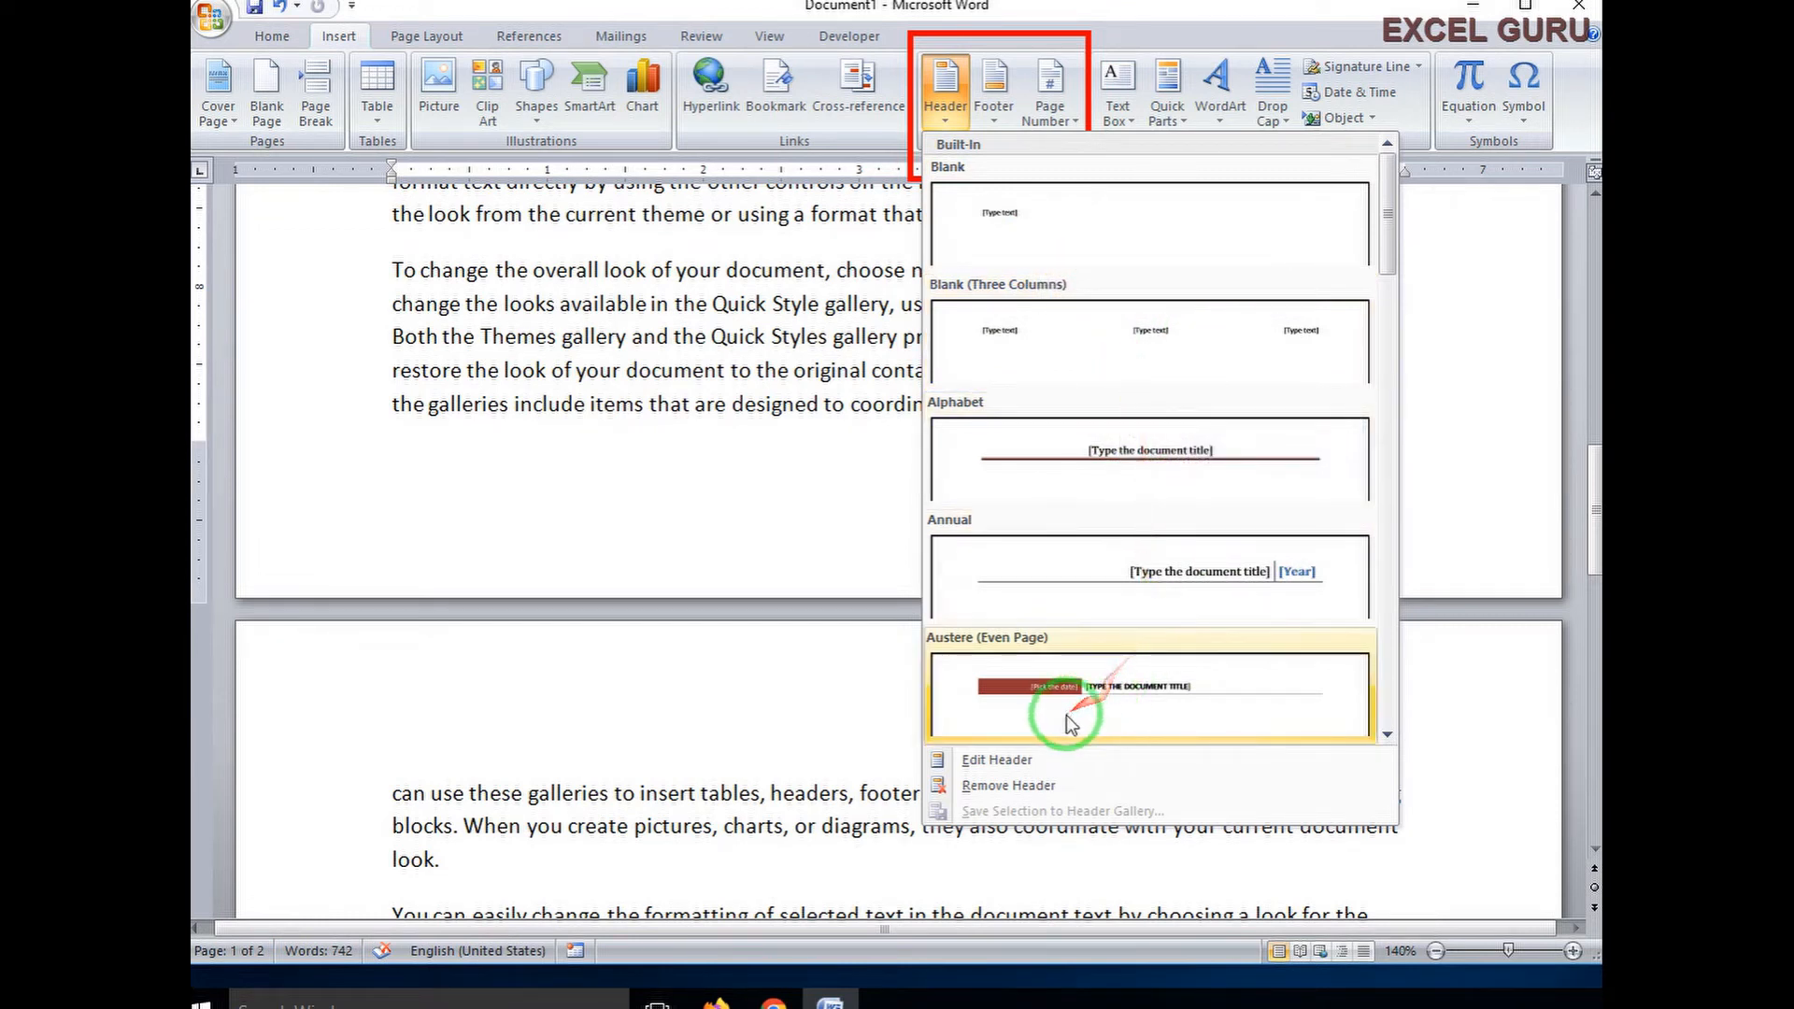
pyautogui.click(1089, 467)
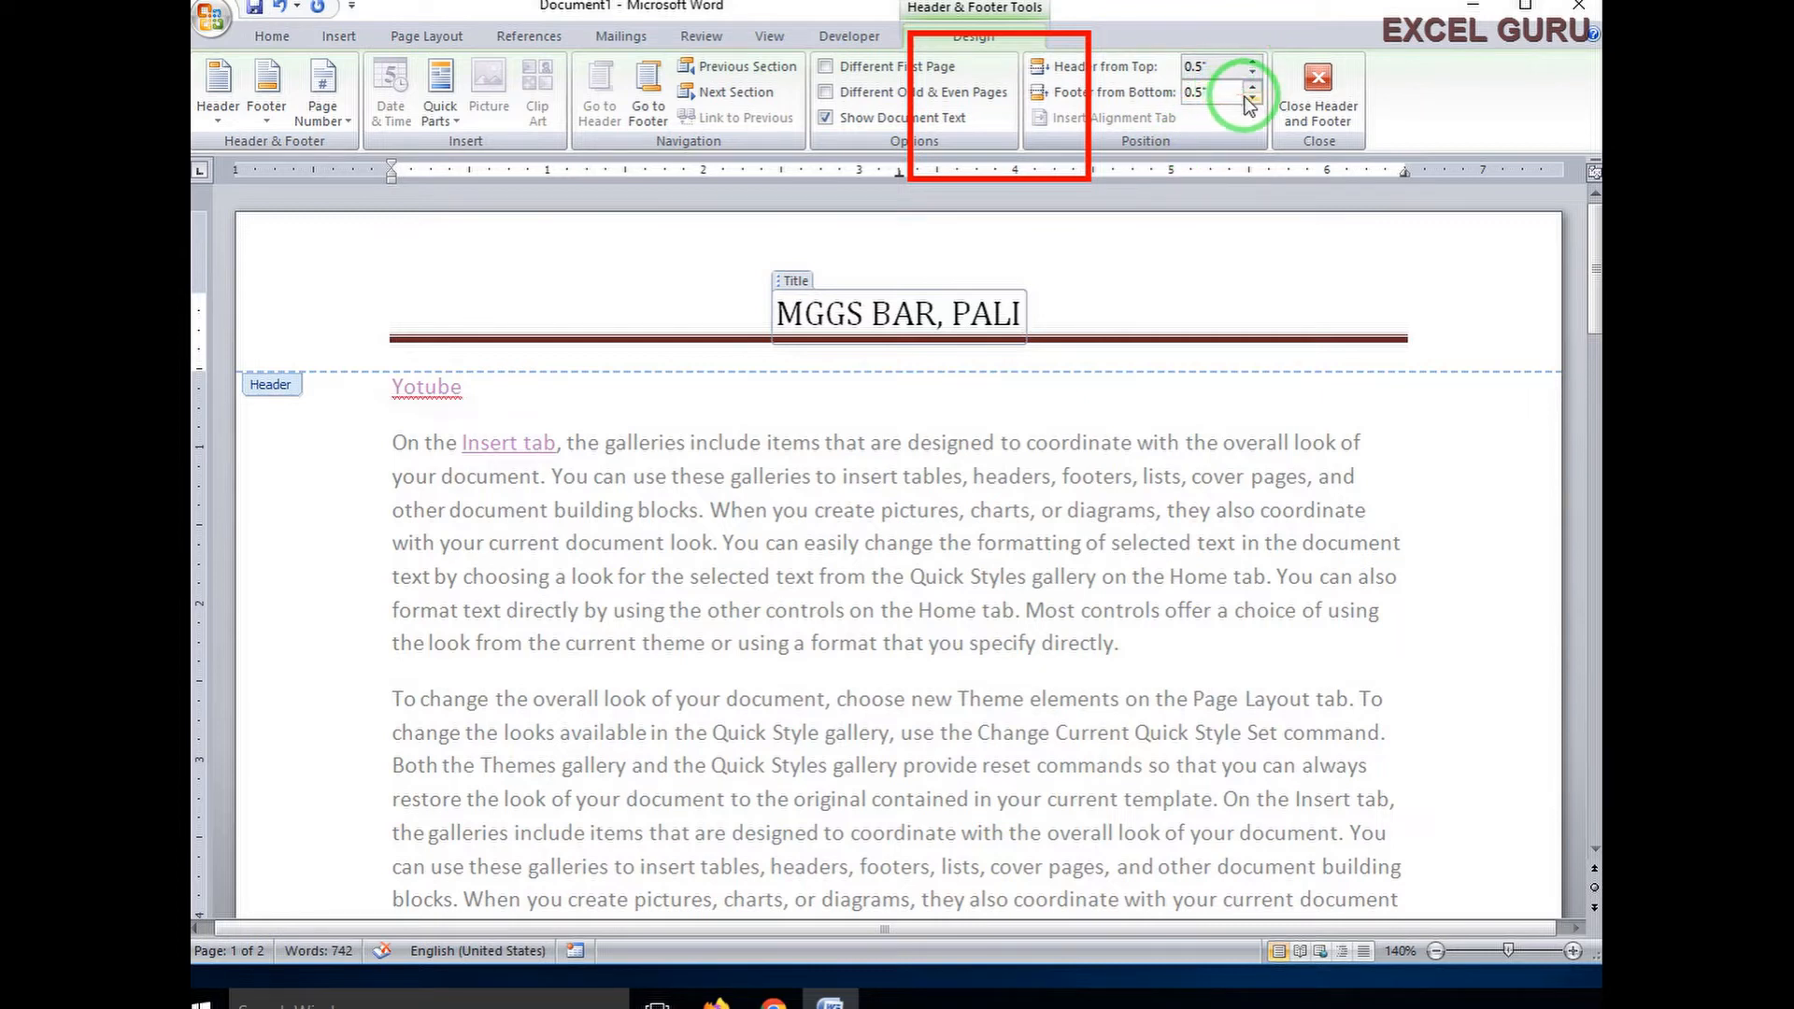
pyautogui.click(1317, 115)
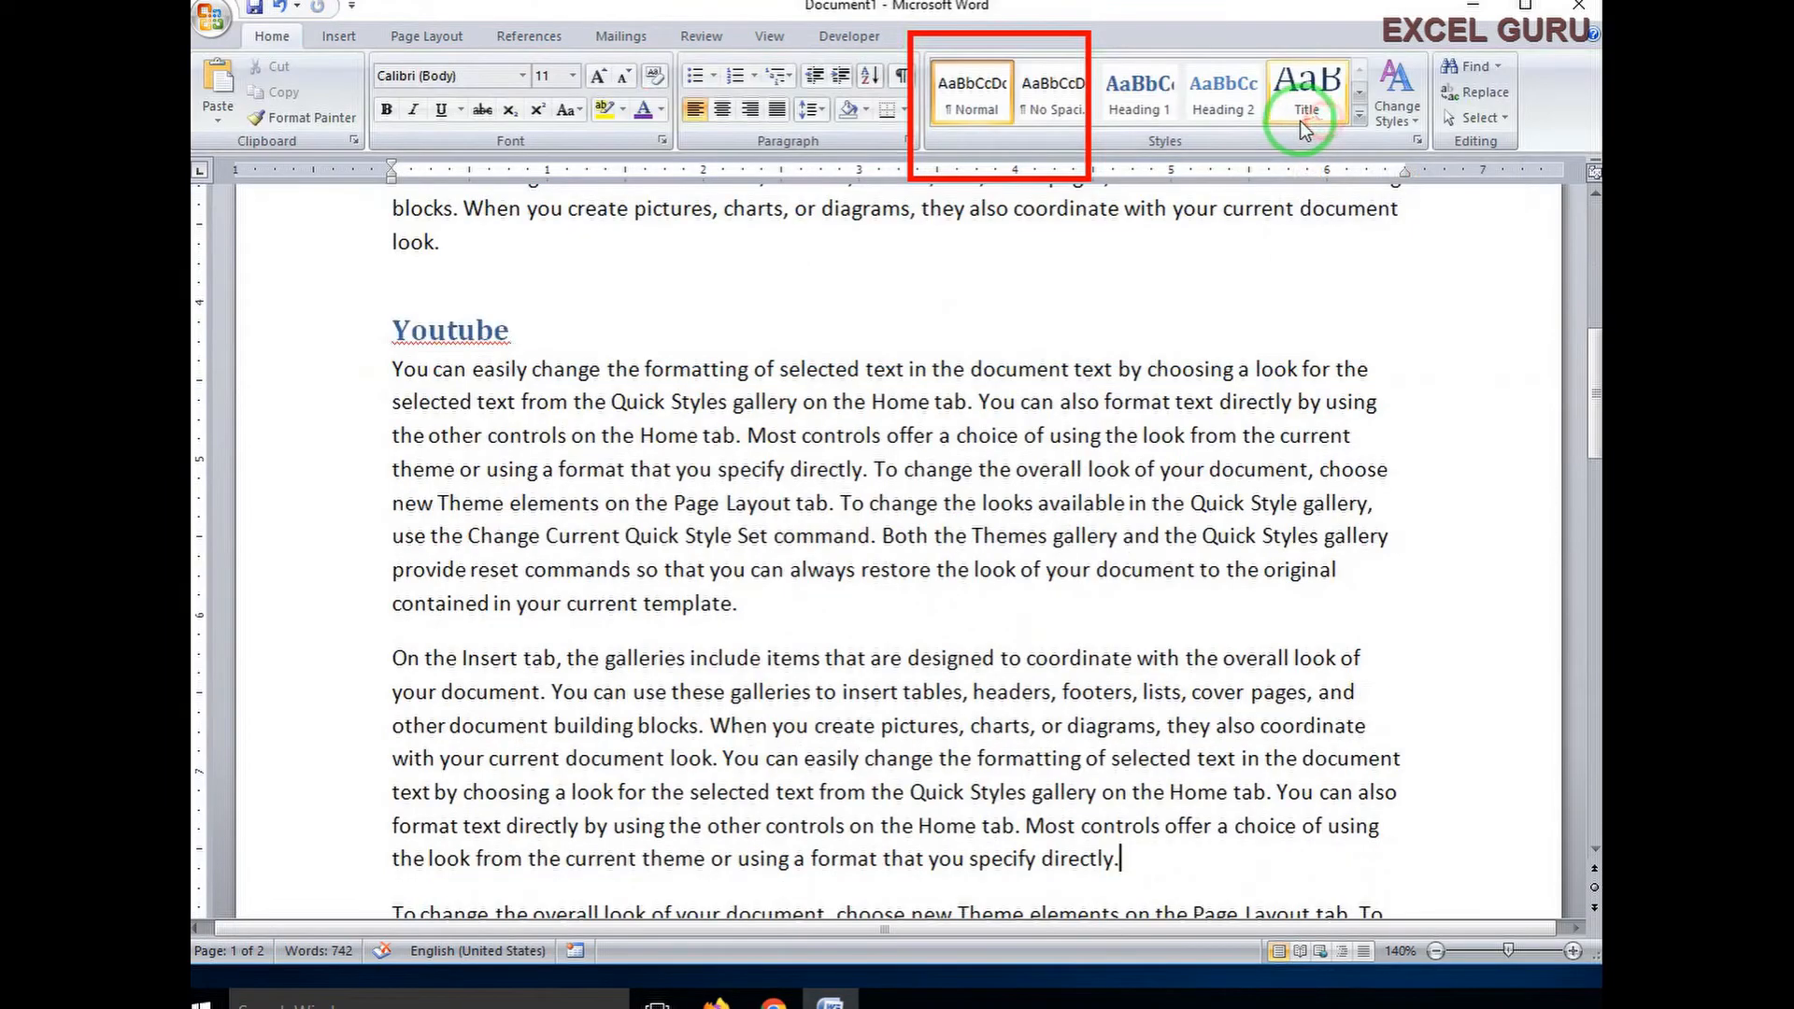
# Step: Set the header's distance from the top and the footer's distance from the bottom to 0.2", and close the header
pyautogui.scroll(3, 723, 421)
pyautogui.scroll(5, 722, 420)
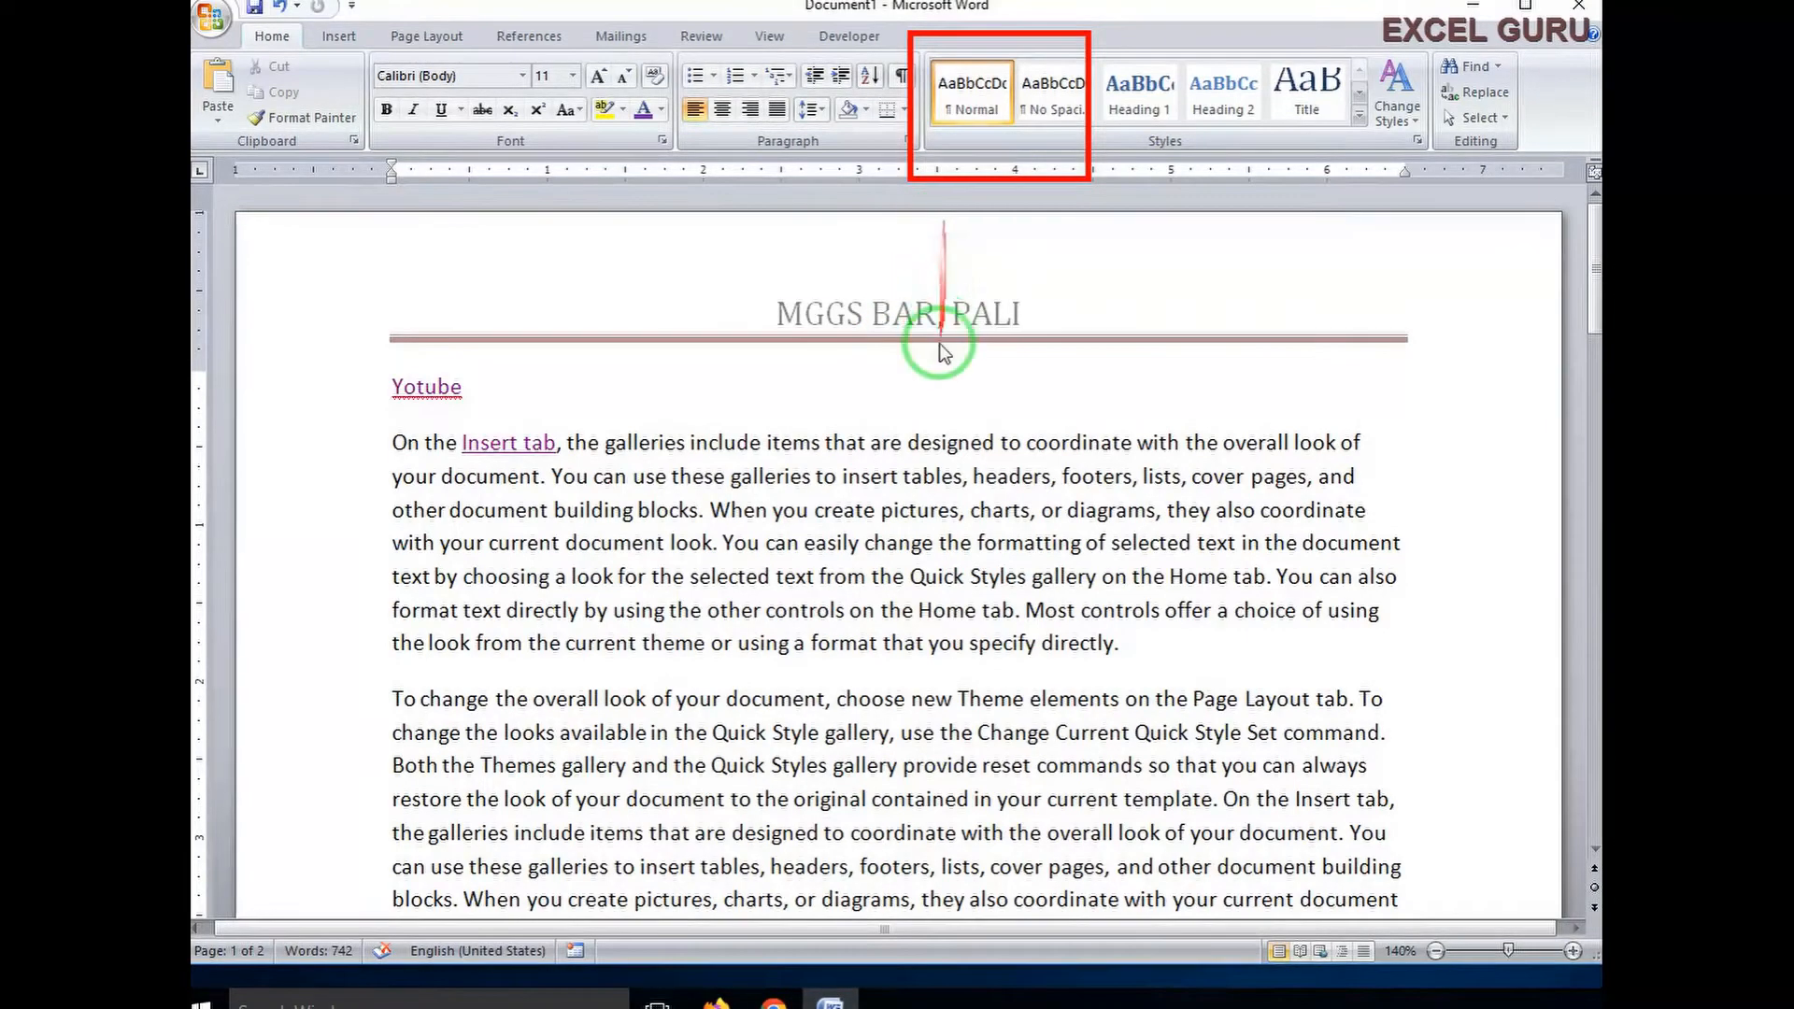
pyautogui.doubleClick(894, 306)
pyautogui.click(1191, 68)
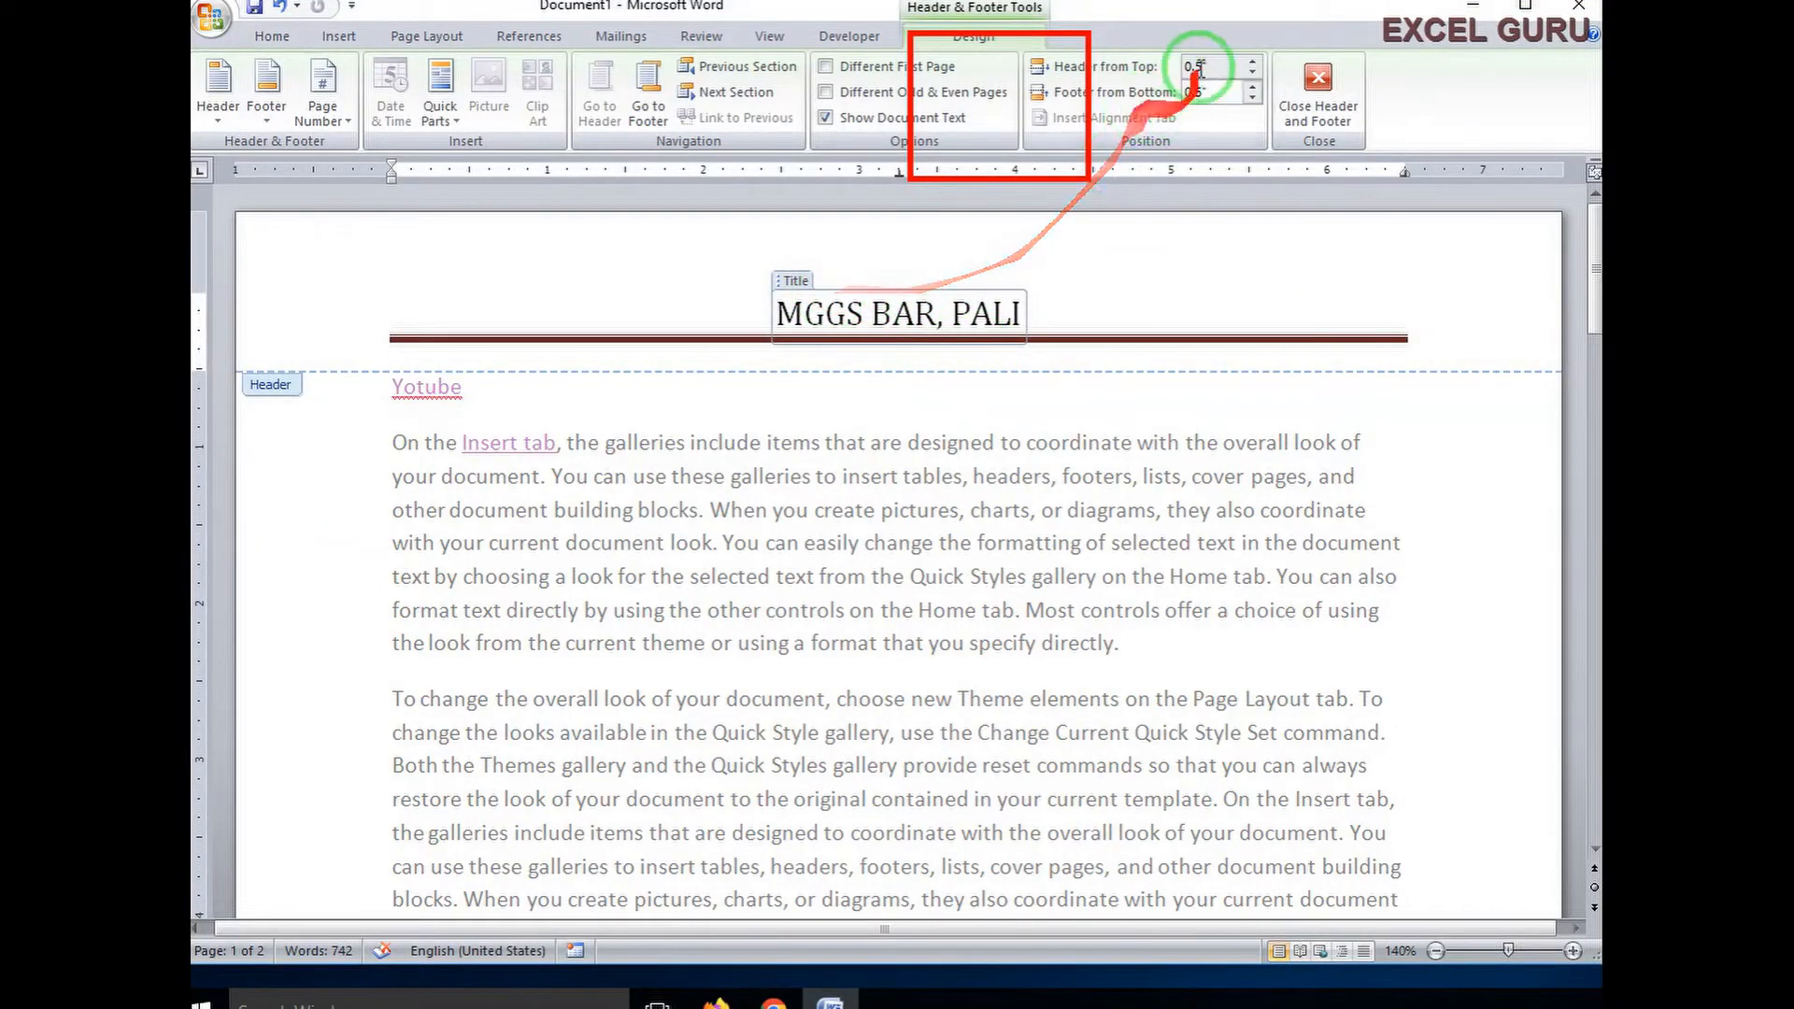
pyautogui.click(1250, 75)
pyautogui.click(1249, 75)
pyautogui.click(1252, 75)
pyautogui.click(1252, 97)
pyautogui.click(1253, 97)
pyautogui.click(1253, 97)
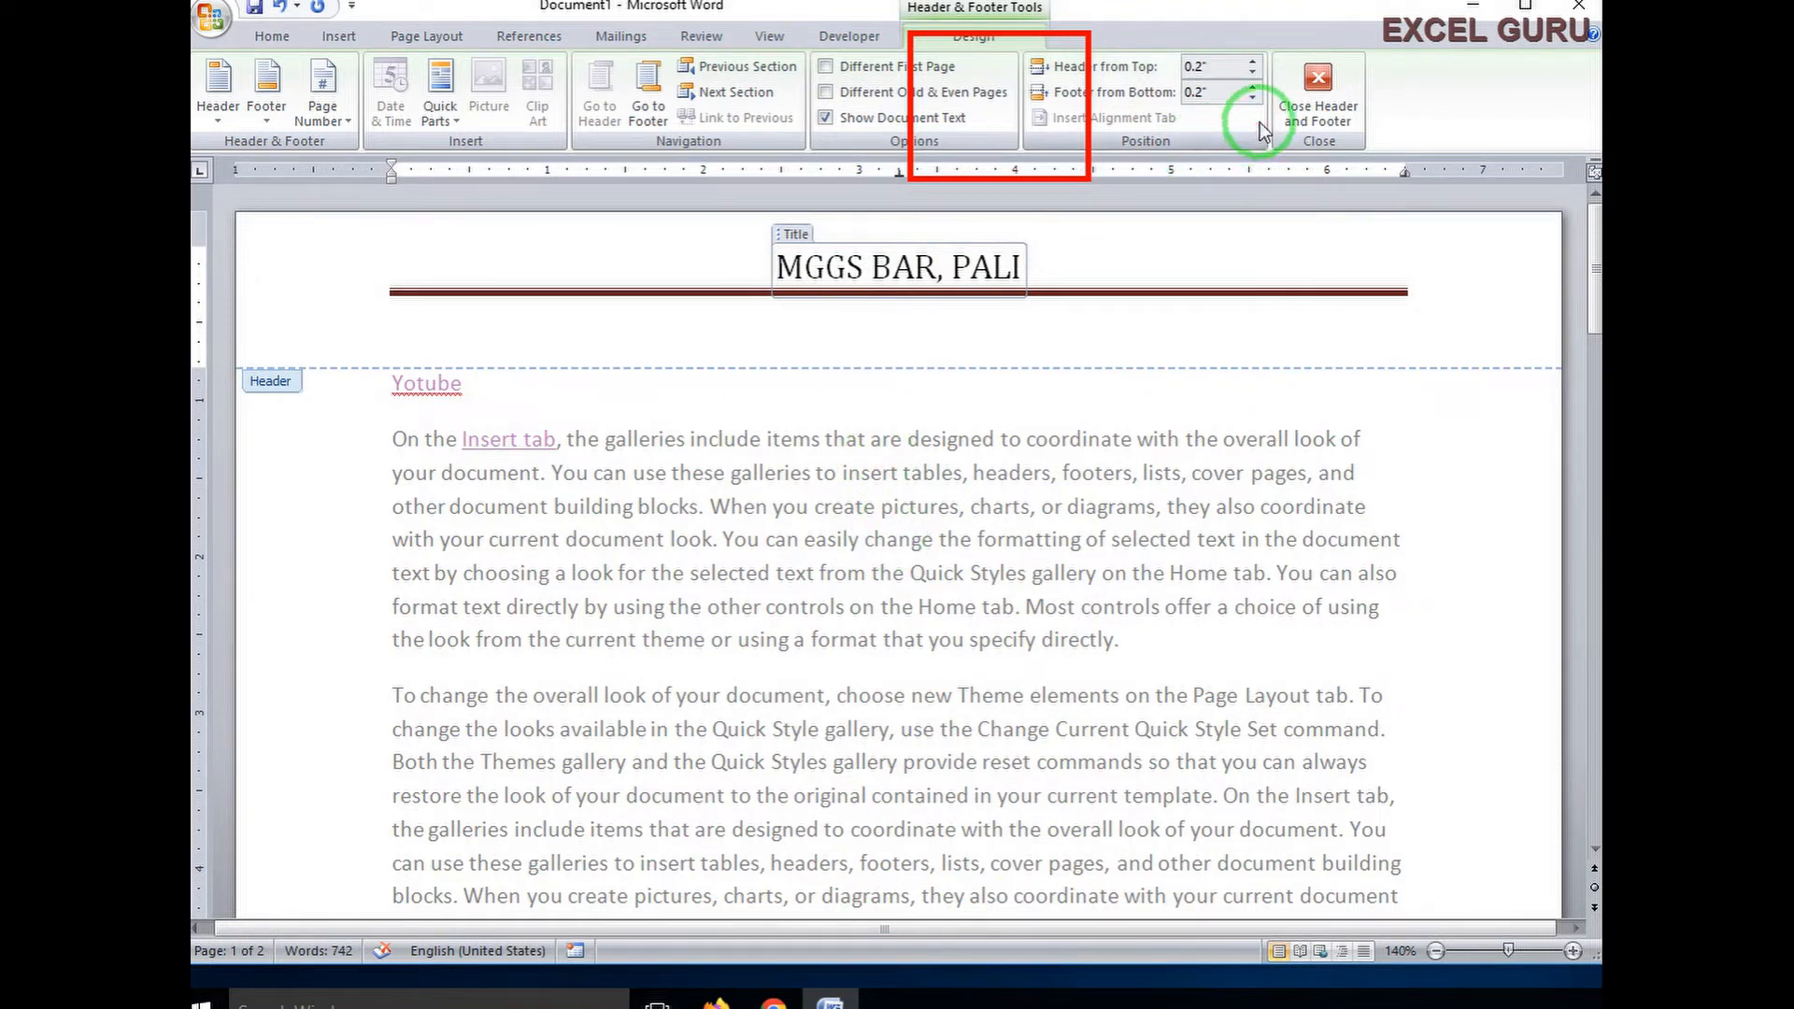
pyautogui.click(1308, 115)
# Step: Check the header on both pages and insert the built-in Alphabet footer
pyautogui.scroll(10, 1005, 561)
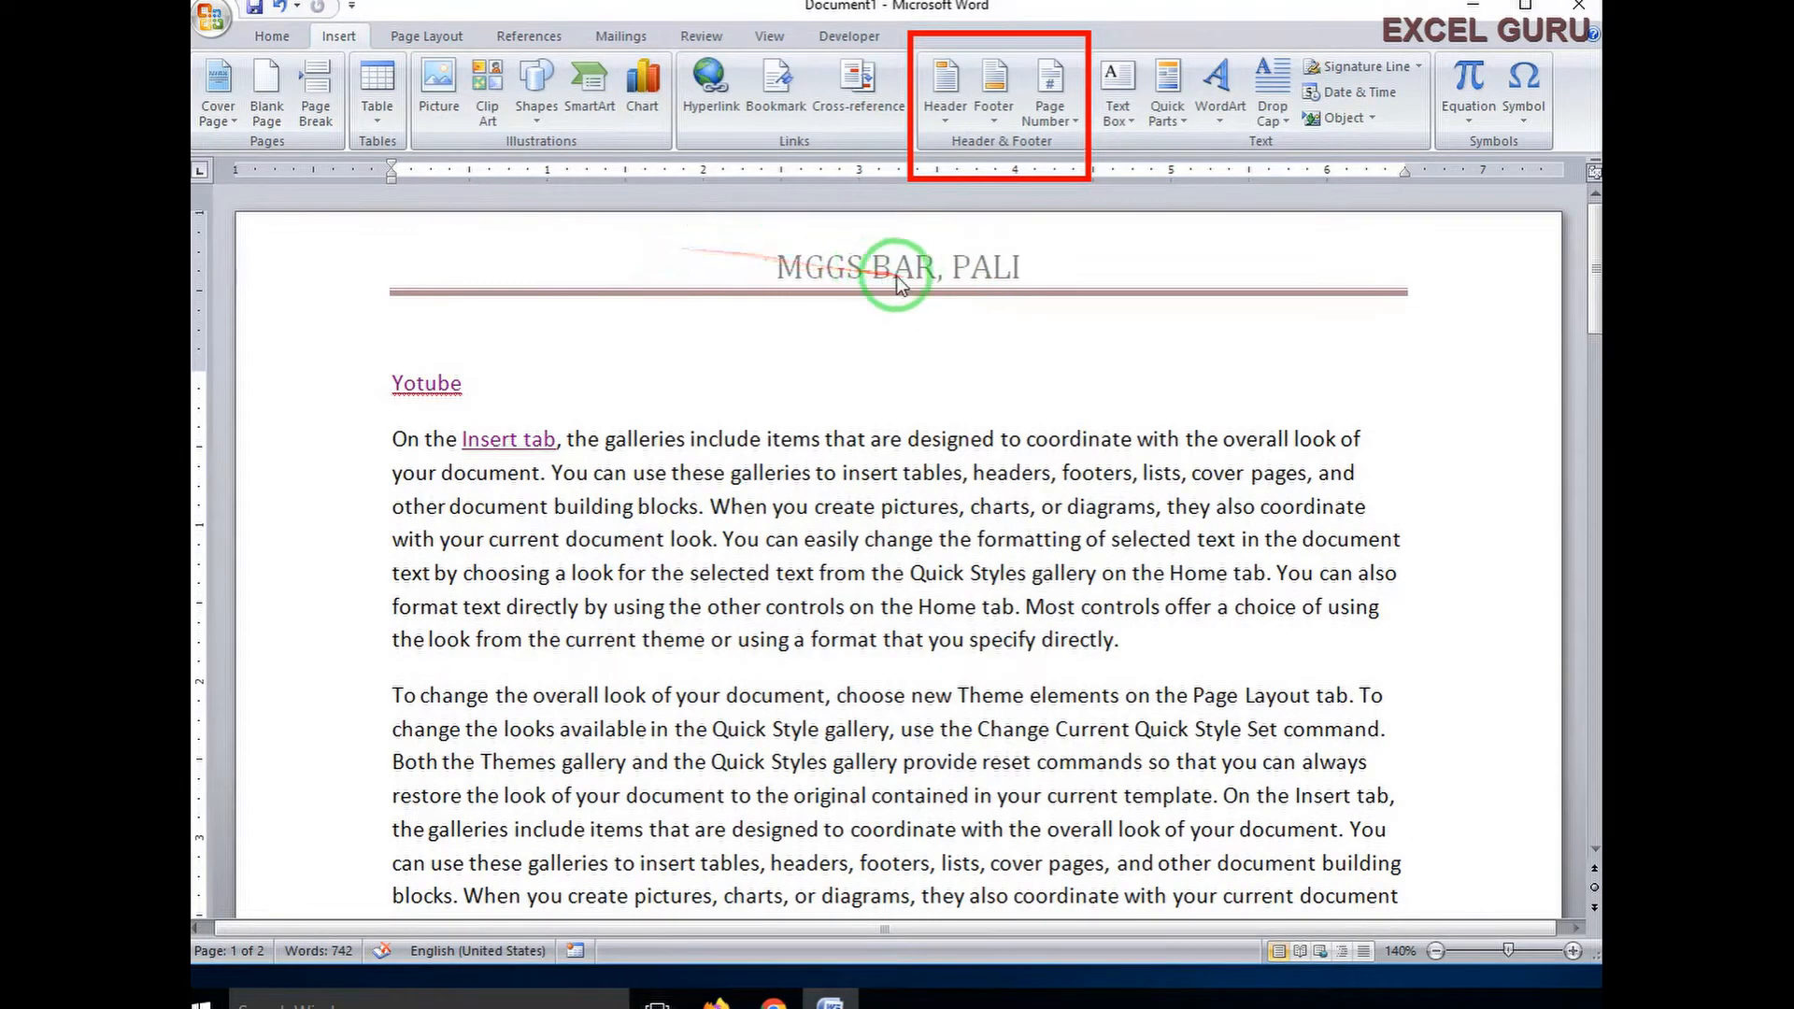
pyautogui.scroll(-15, 897, 309)
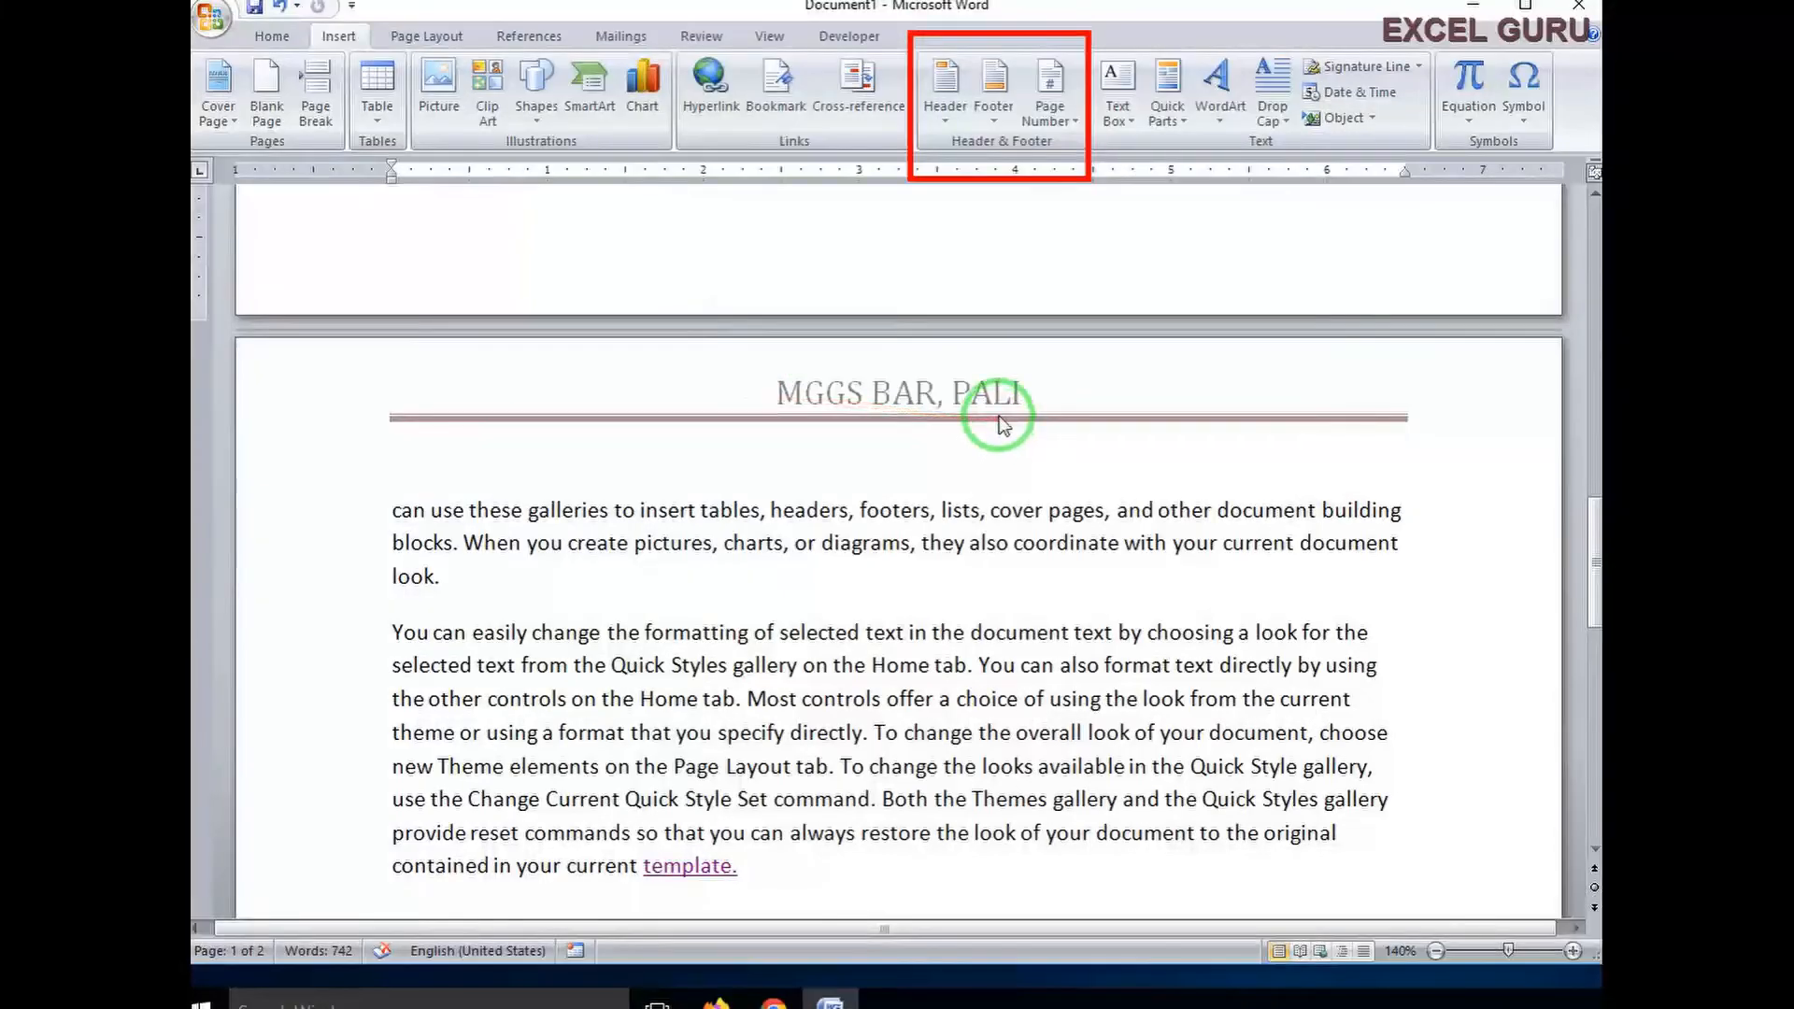
pyautogui.scroll(-4, 997, 426)
pyautogui.scroll(15, 997, 426)
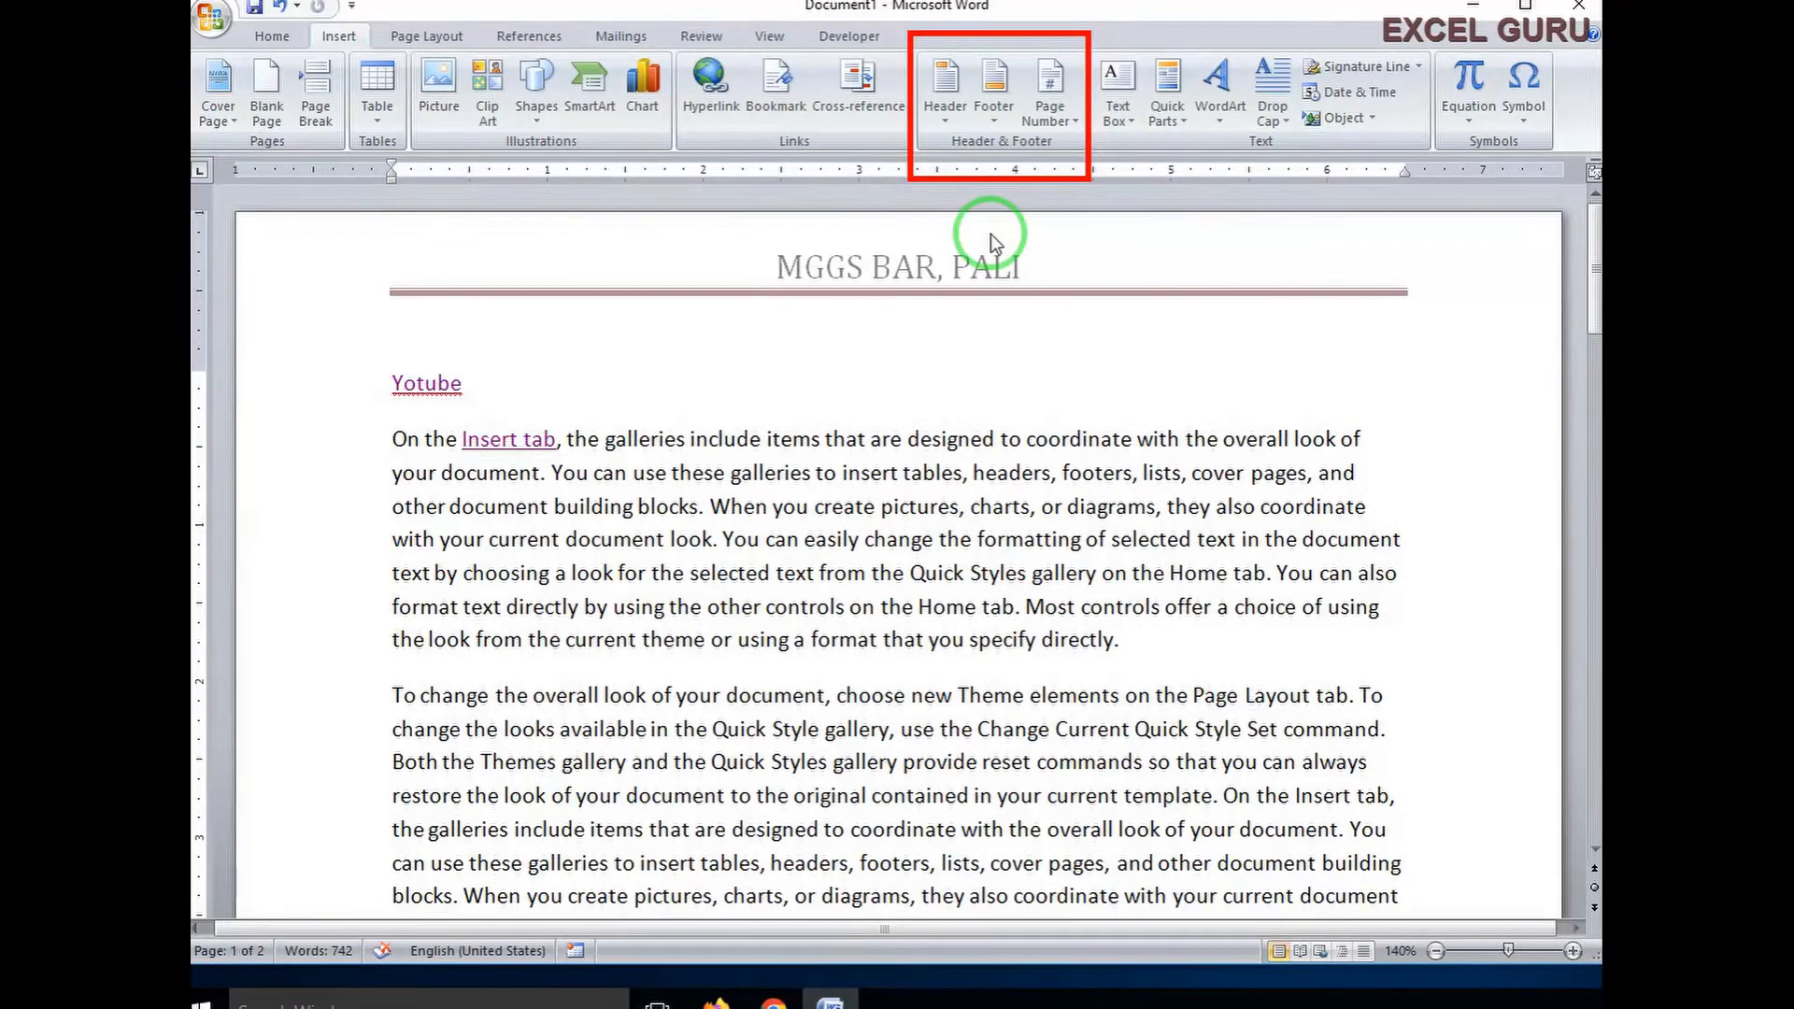
pyautogui.click(993, 120)
pyautogui.click(734, 417)
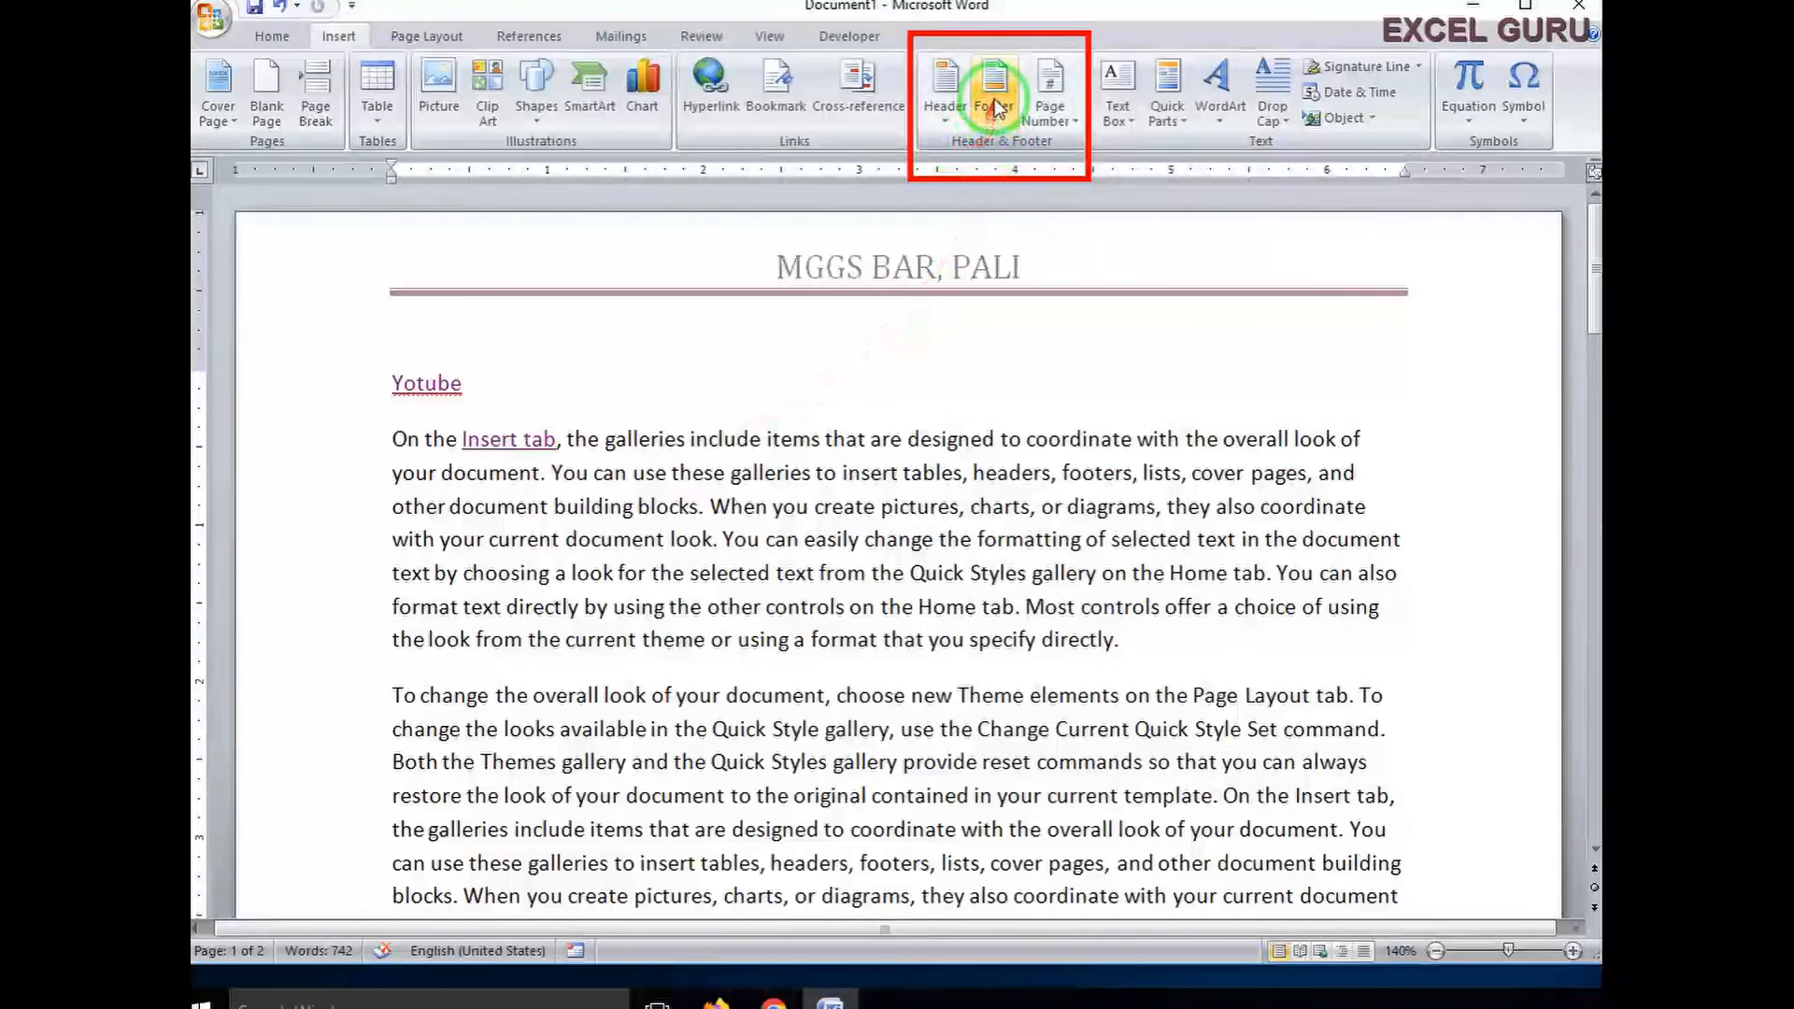
pyautogui.click(995, 110)
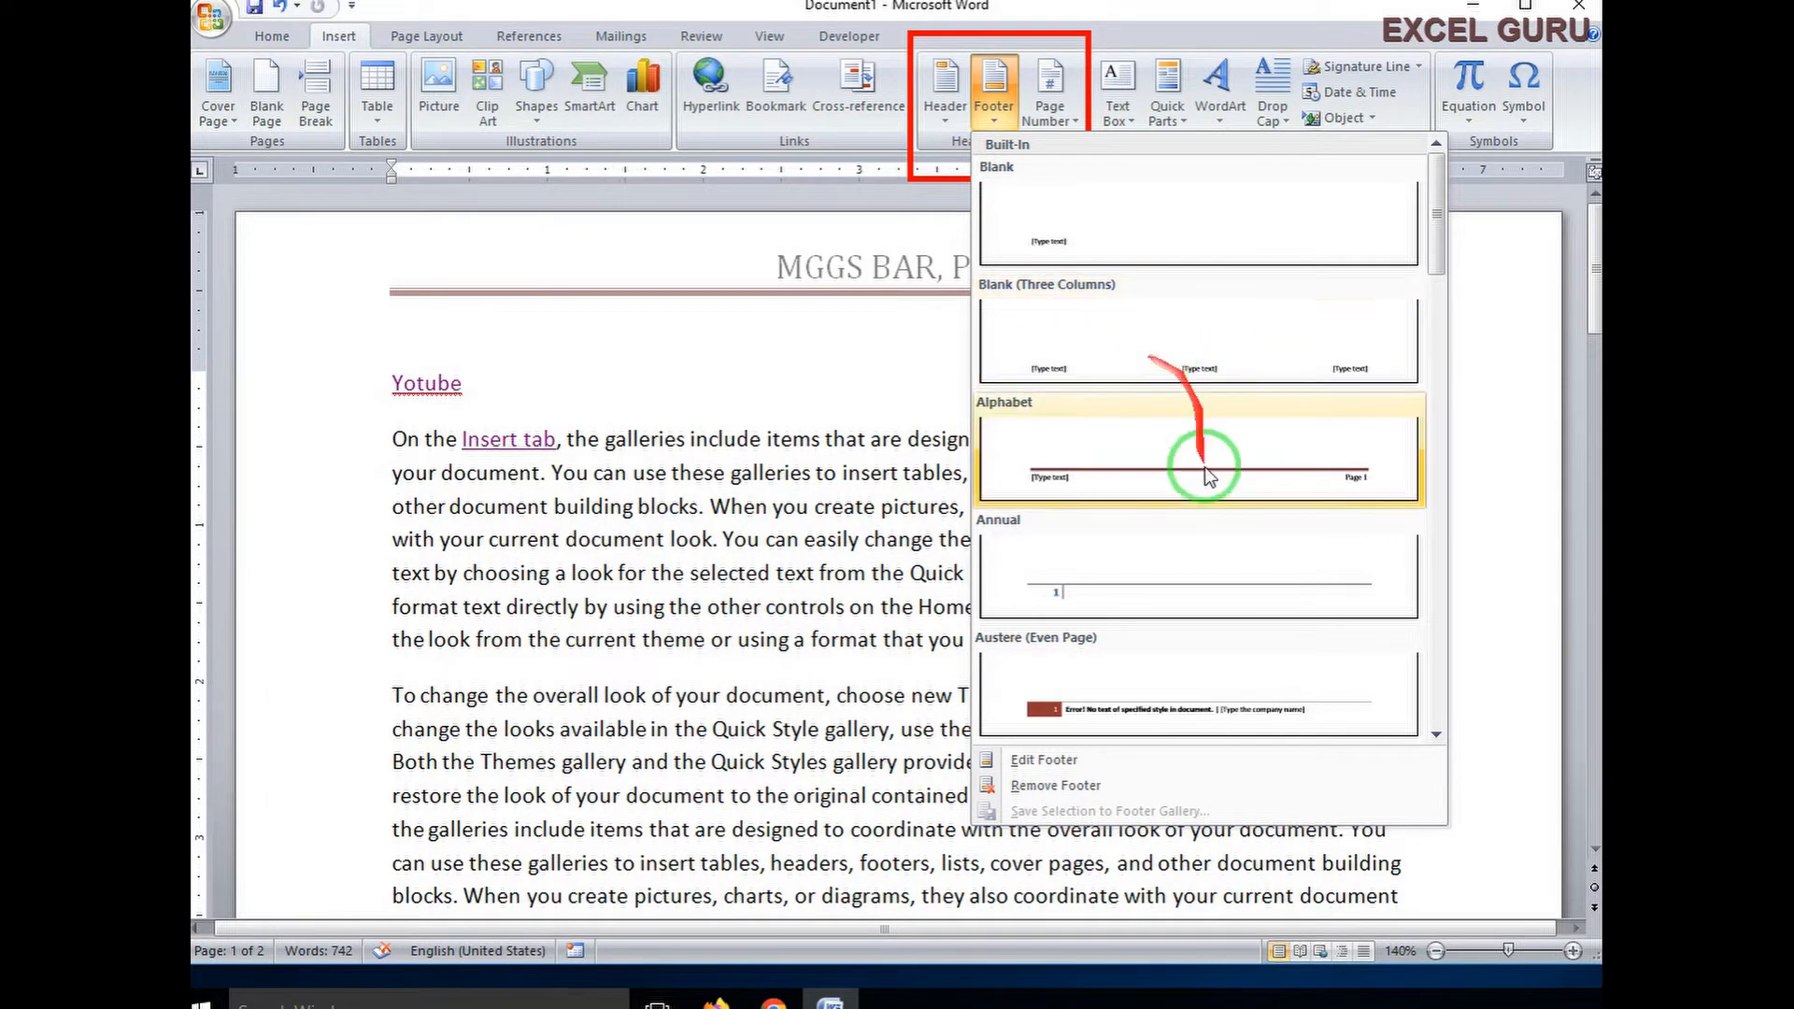
pyautogui.click(1091, 476)
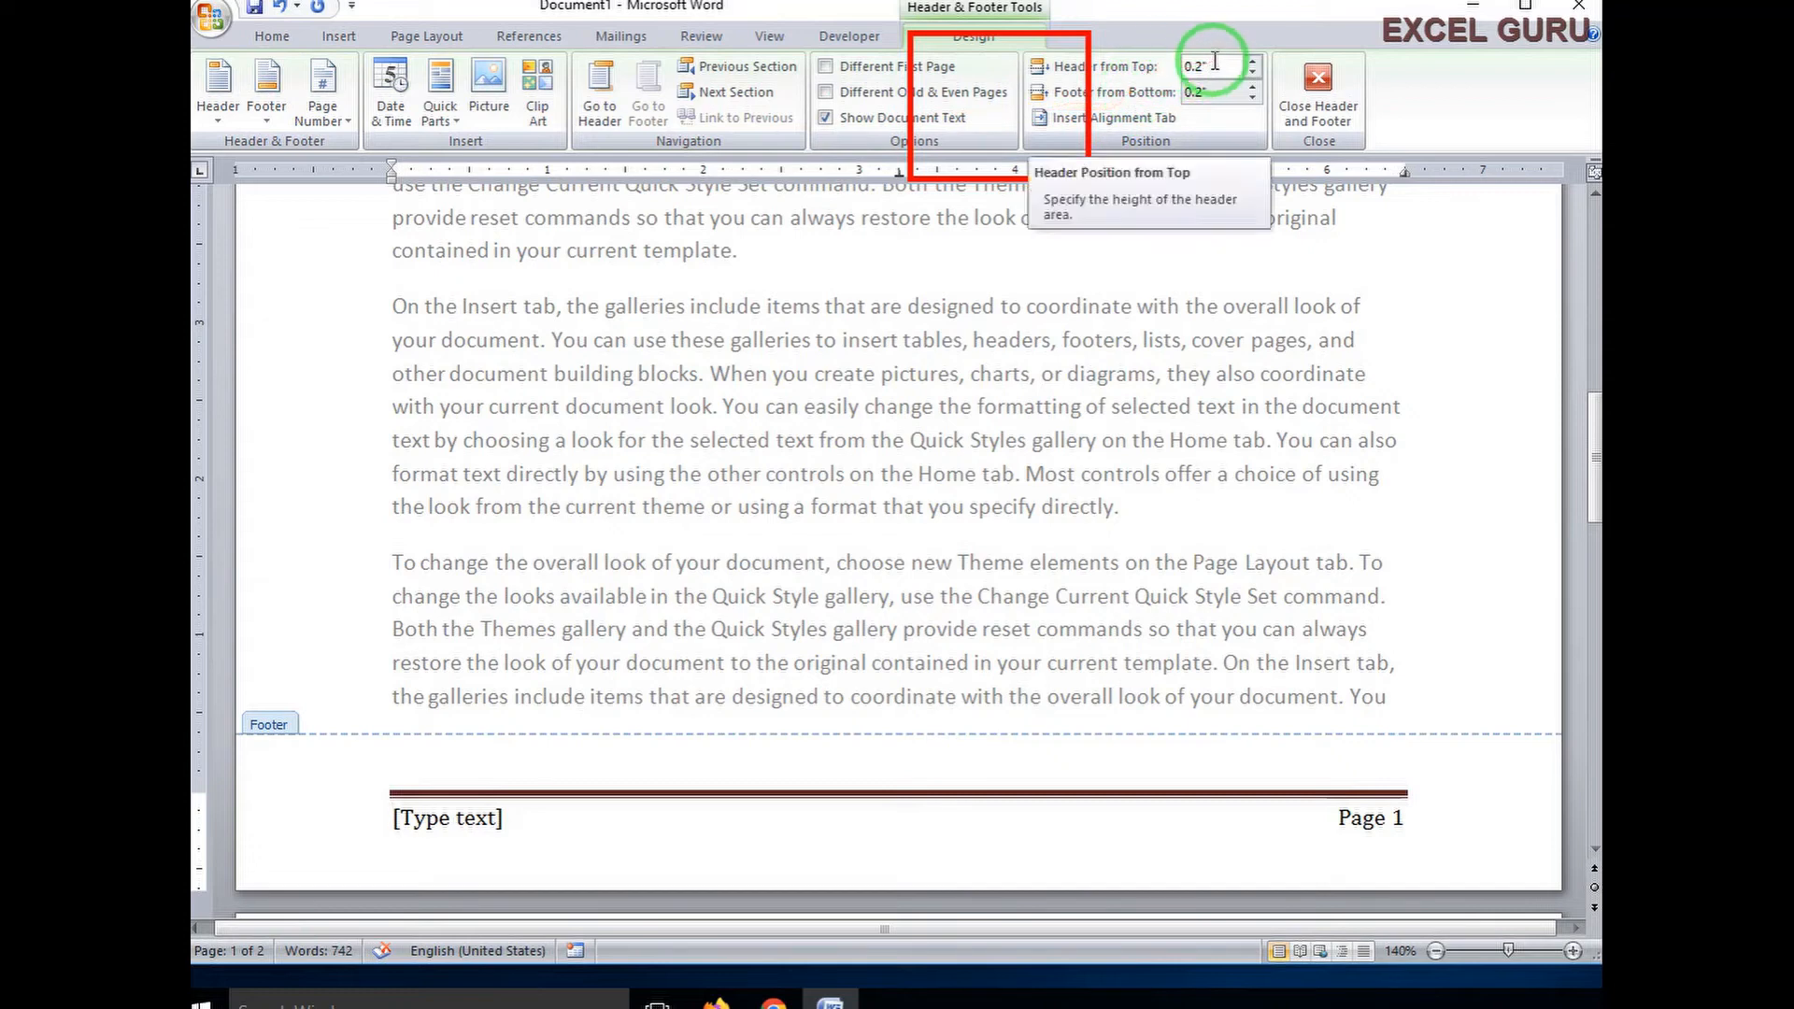
# Step: Insert the current date as "Tuesday, June 14, 2022" on the footer line below the "[Type text]" placeholder
pyautogui.click(499, 815)
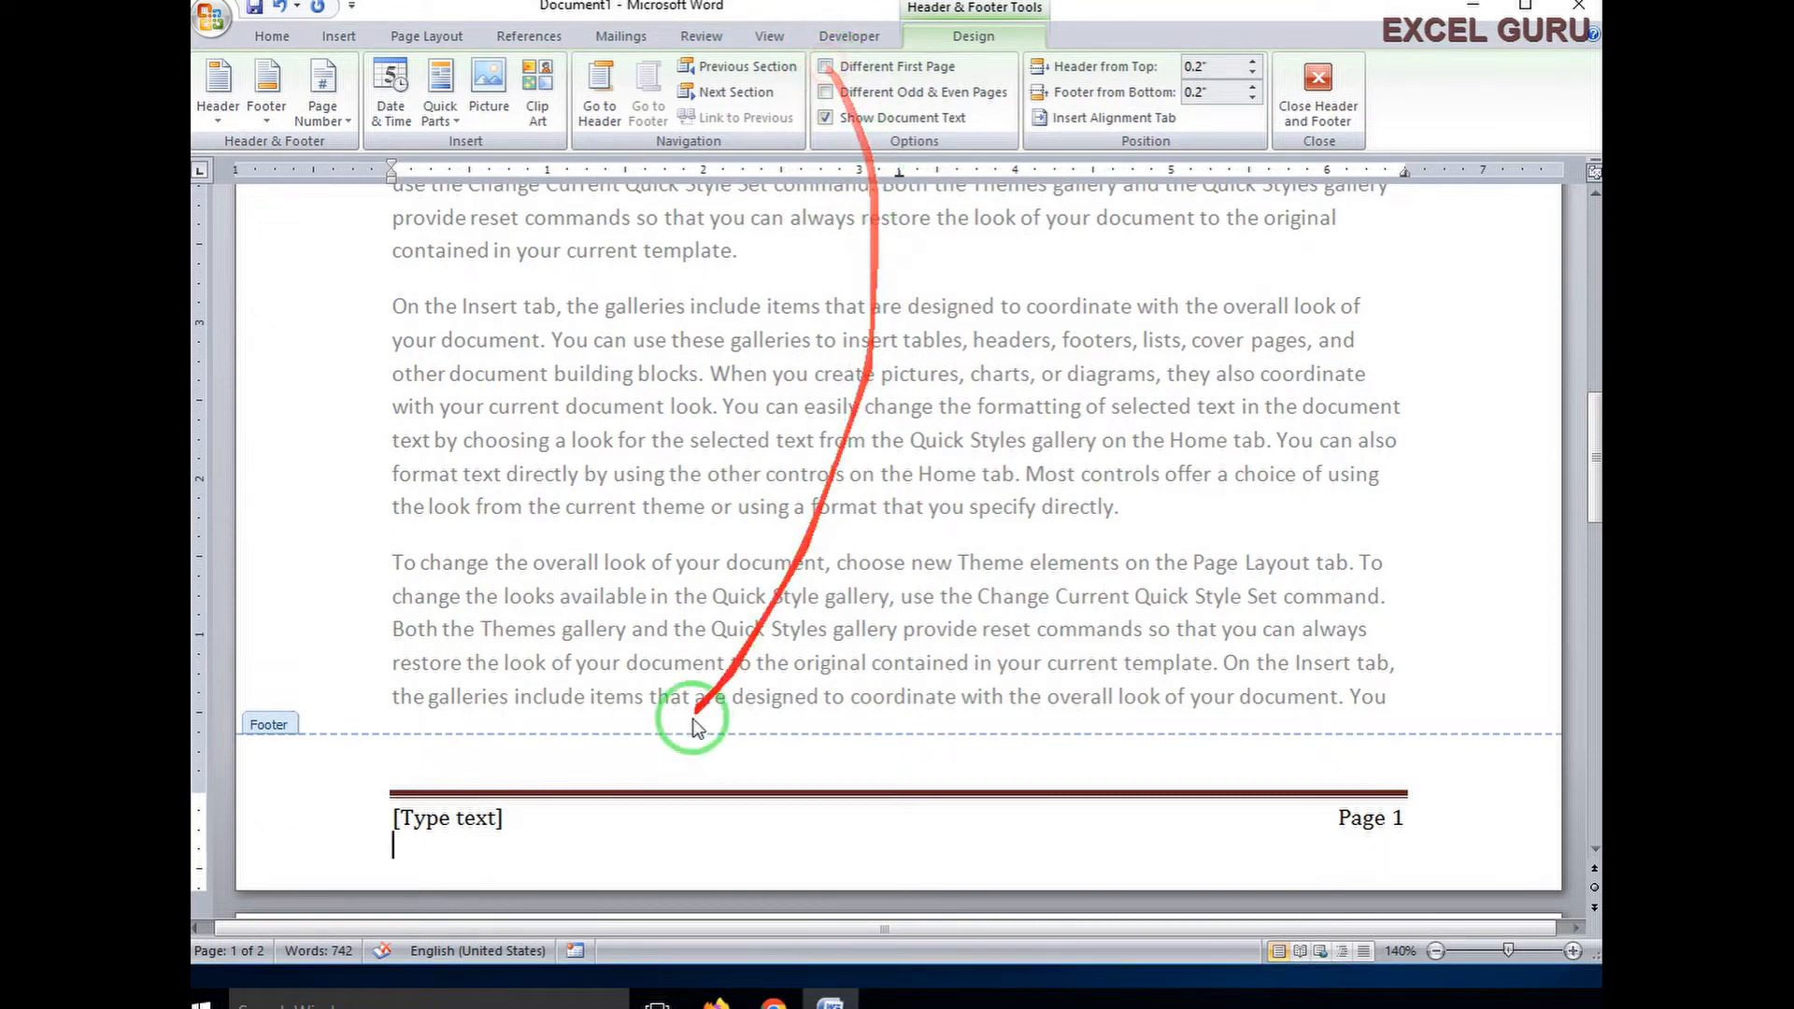
pyautogui.scroll(-7, 681, 753)
pyautogui.scroll(-10, 681, 763)
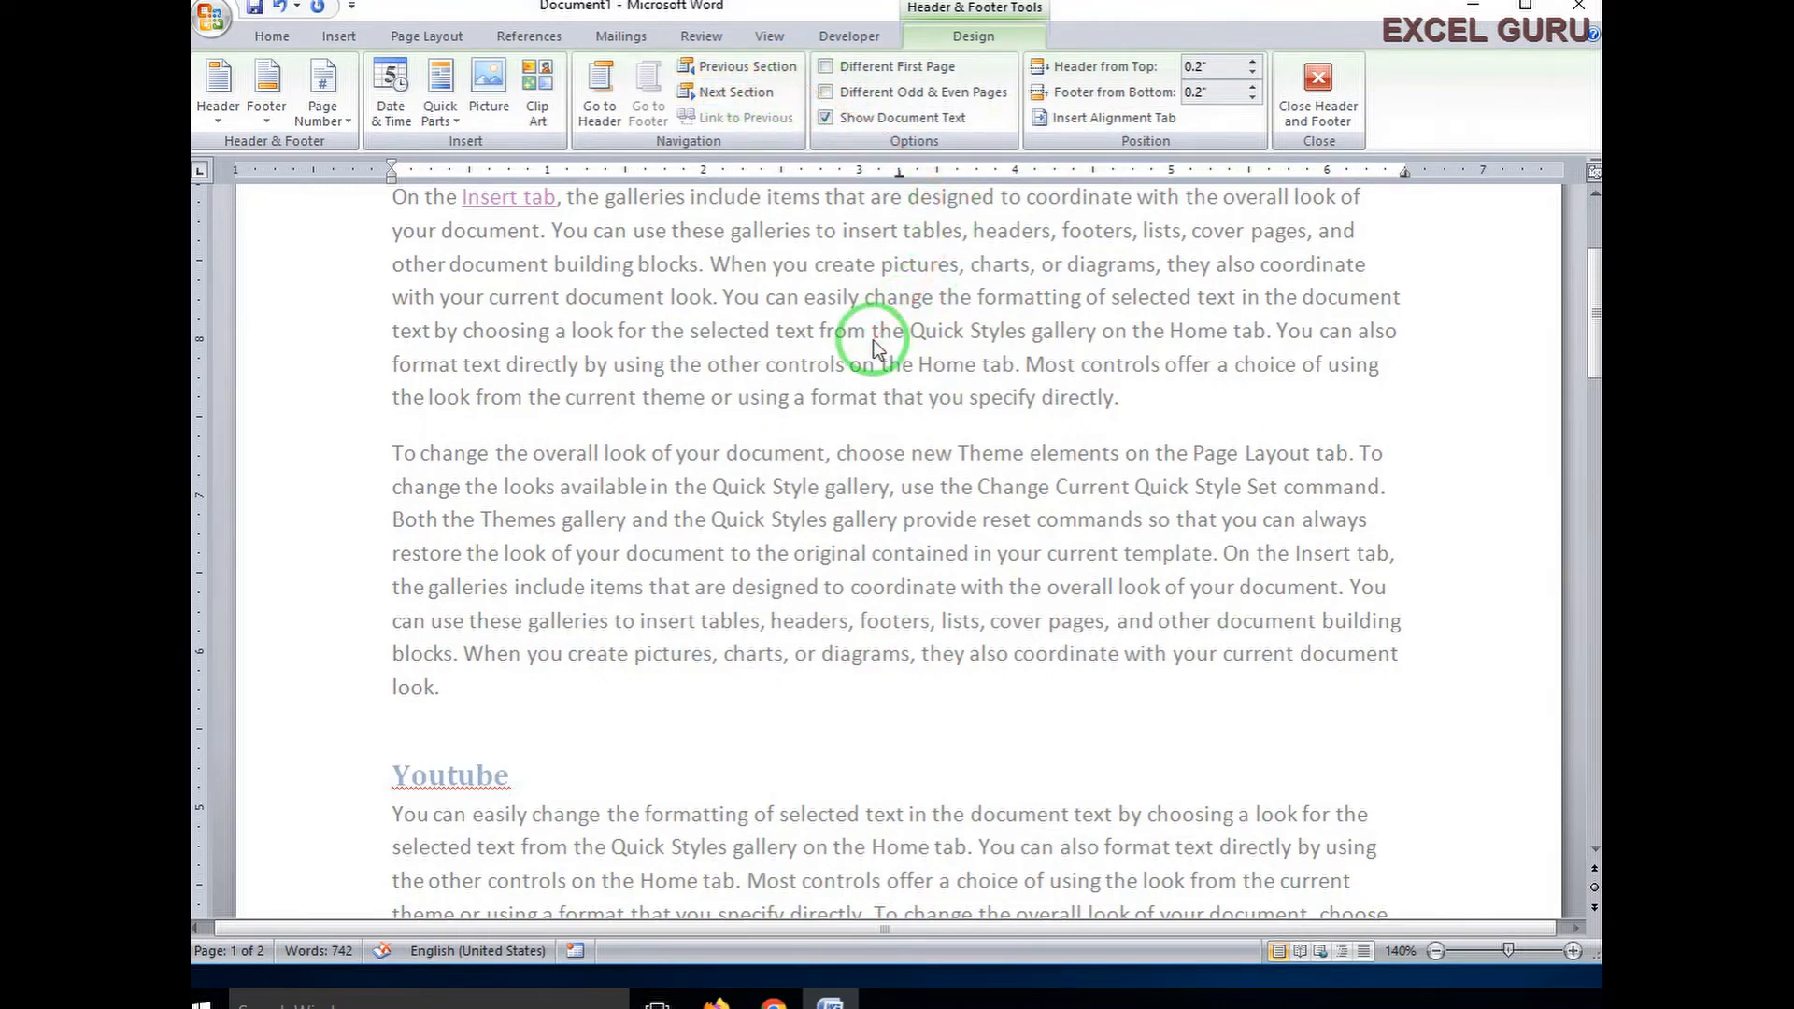
pyautogui.click(350, 125)
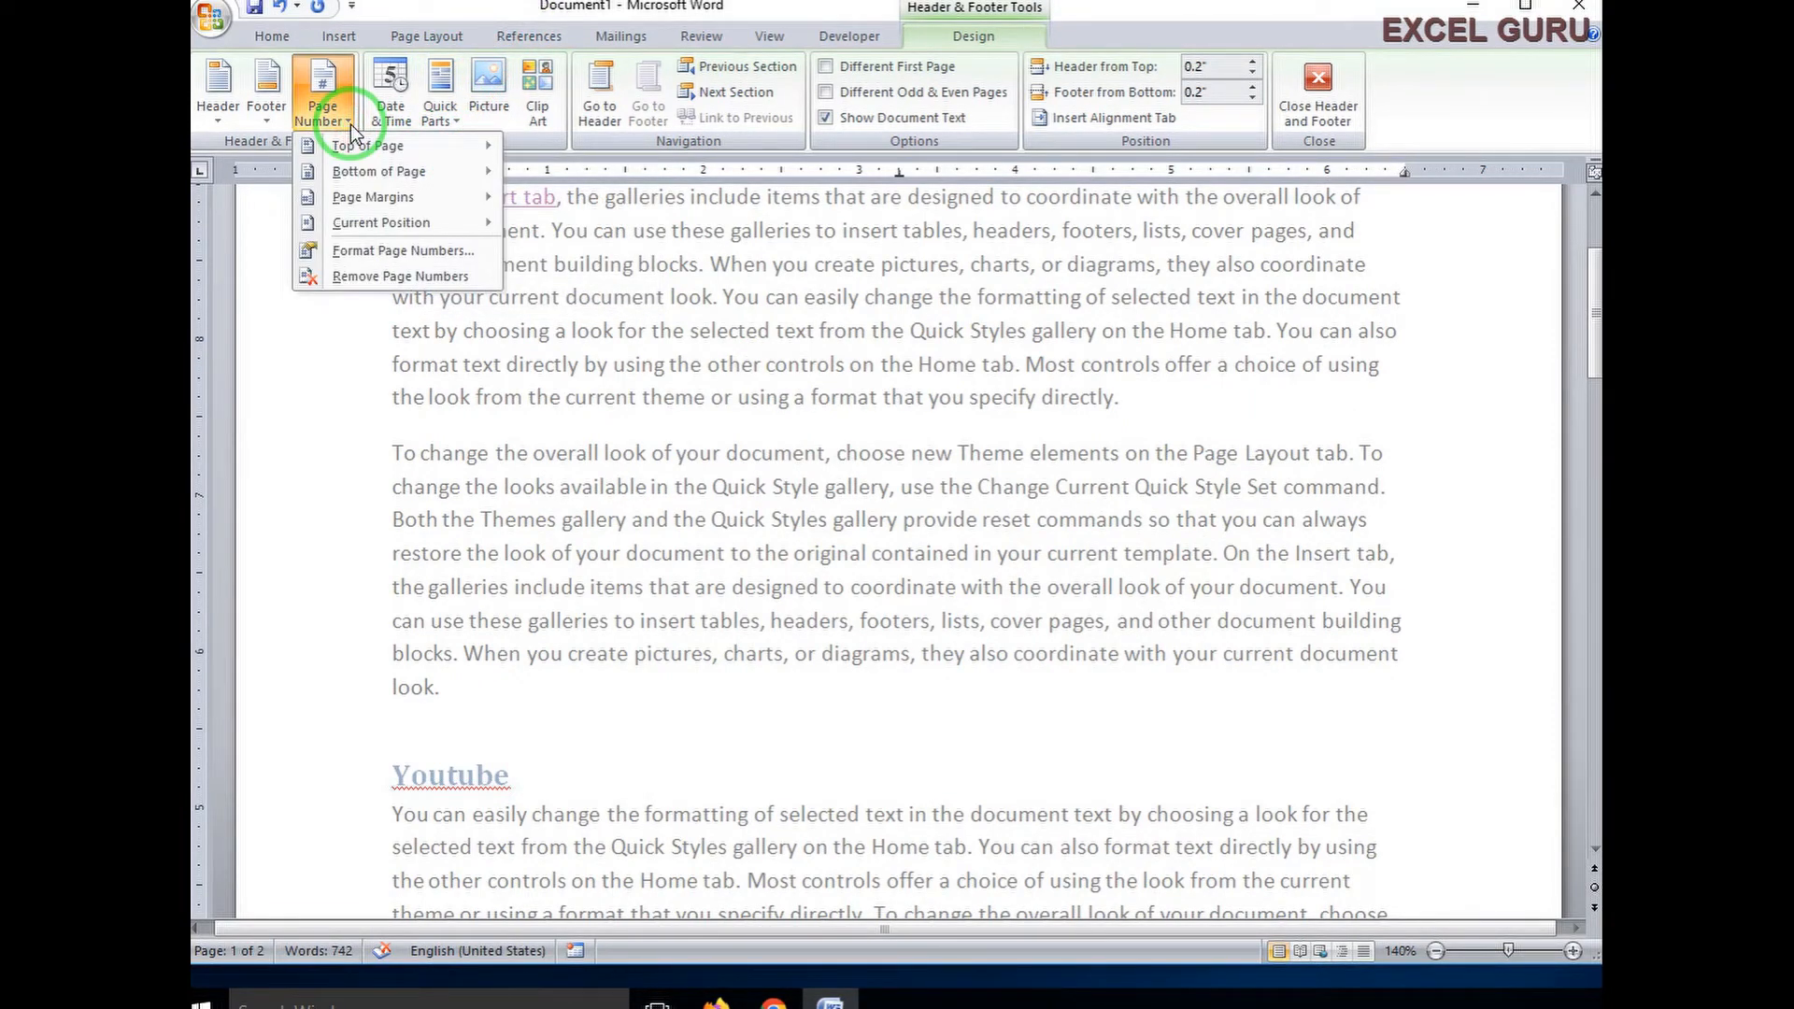
pyautogui.click(350, 125)
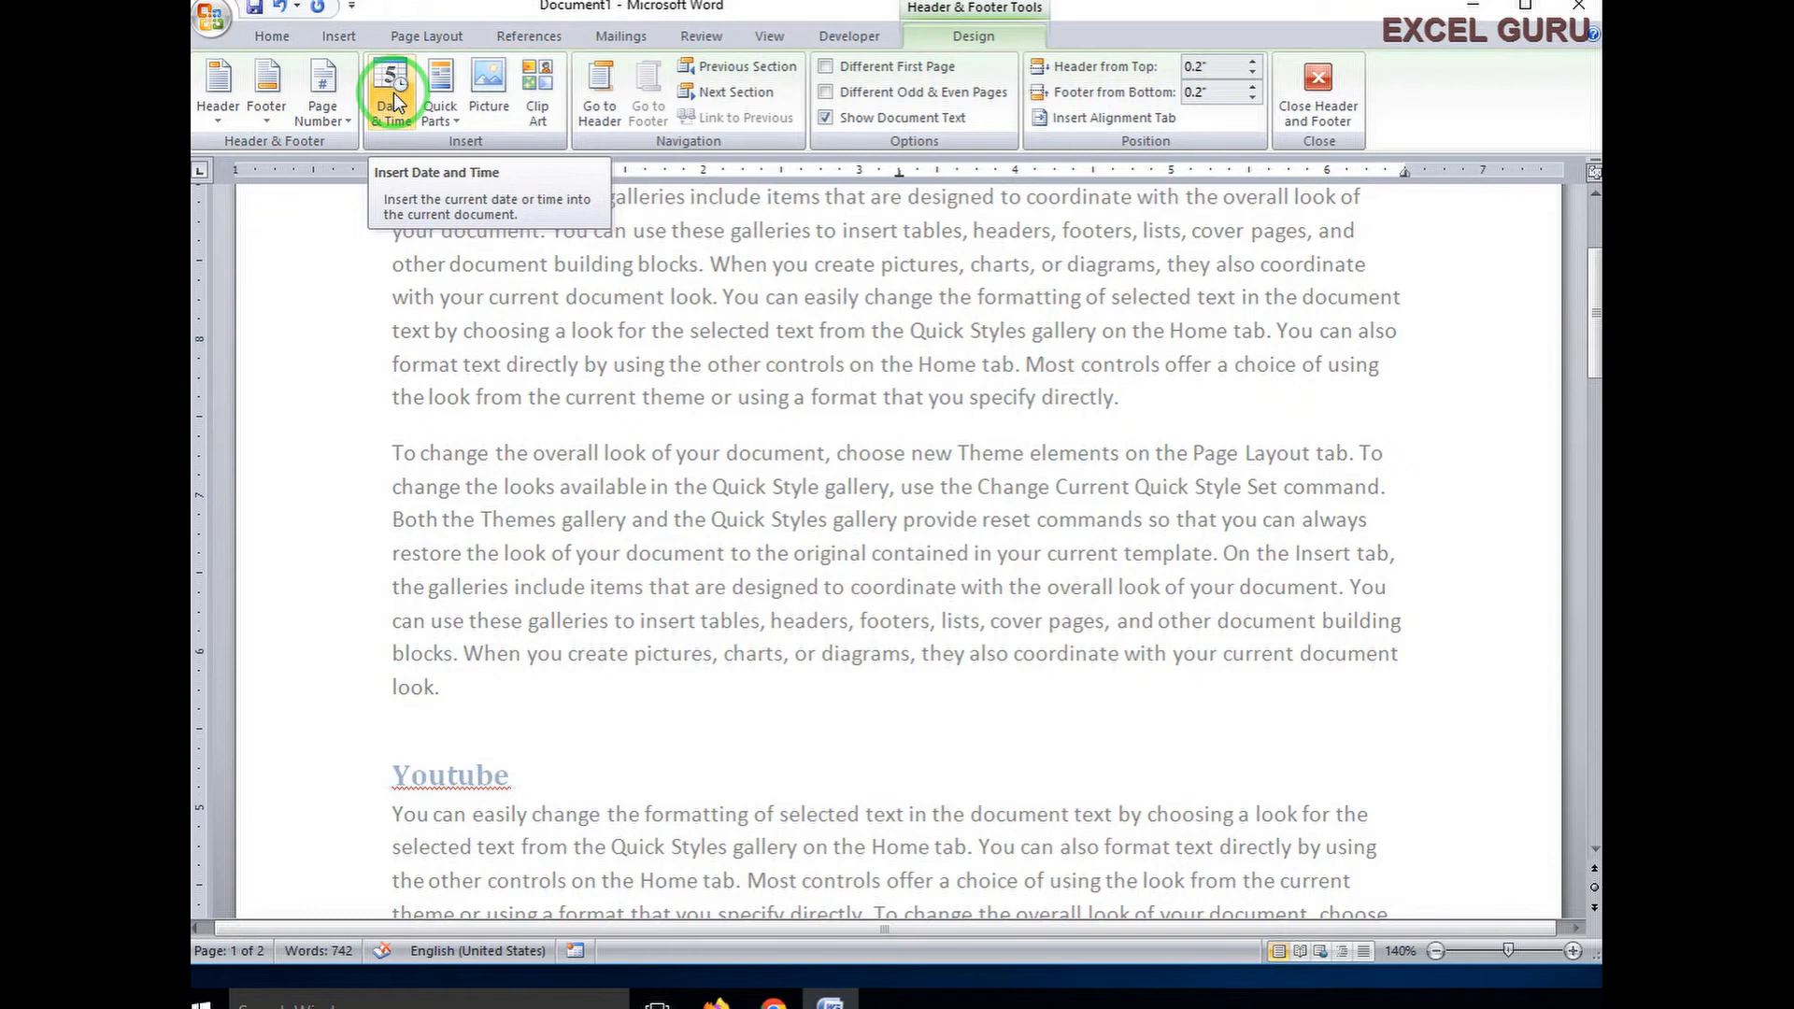
pyautogui.click(396, 101)
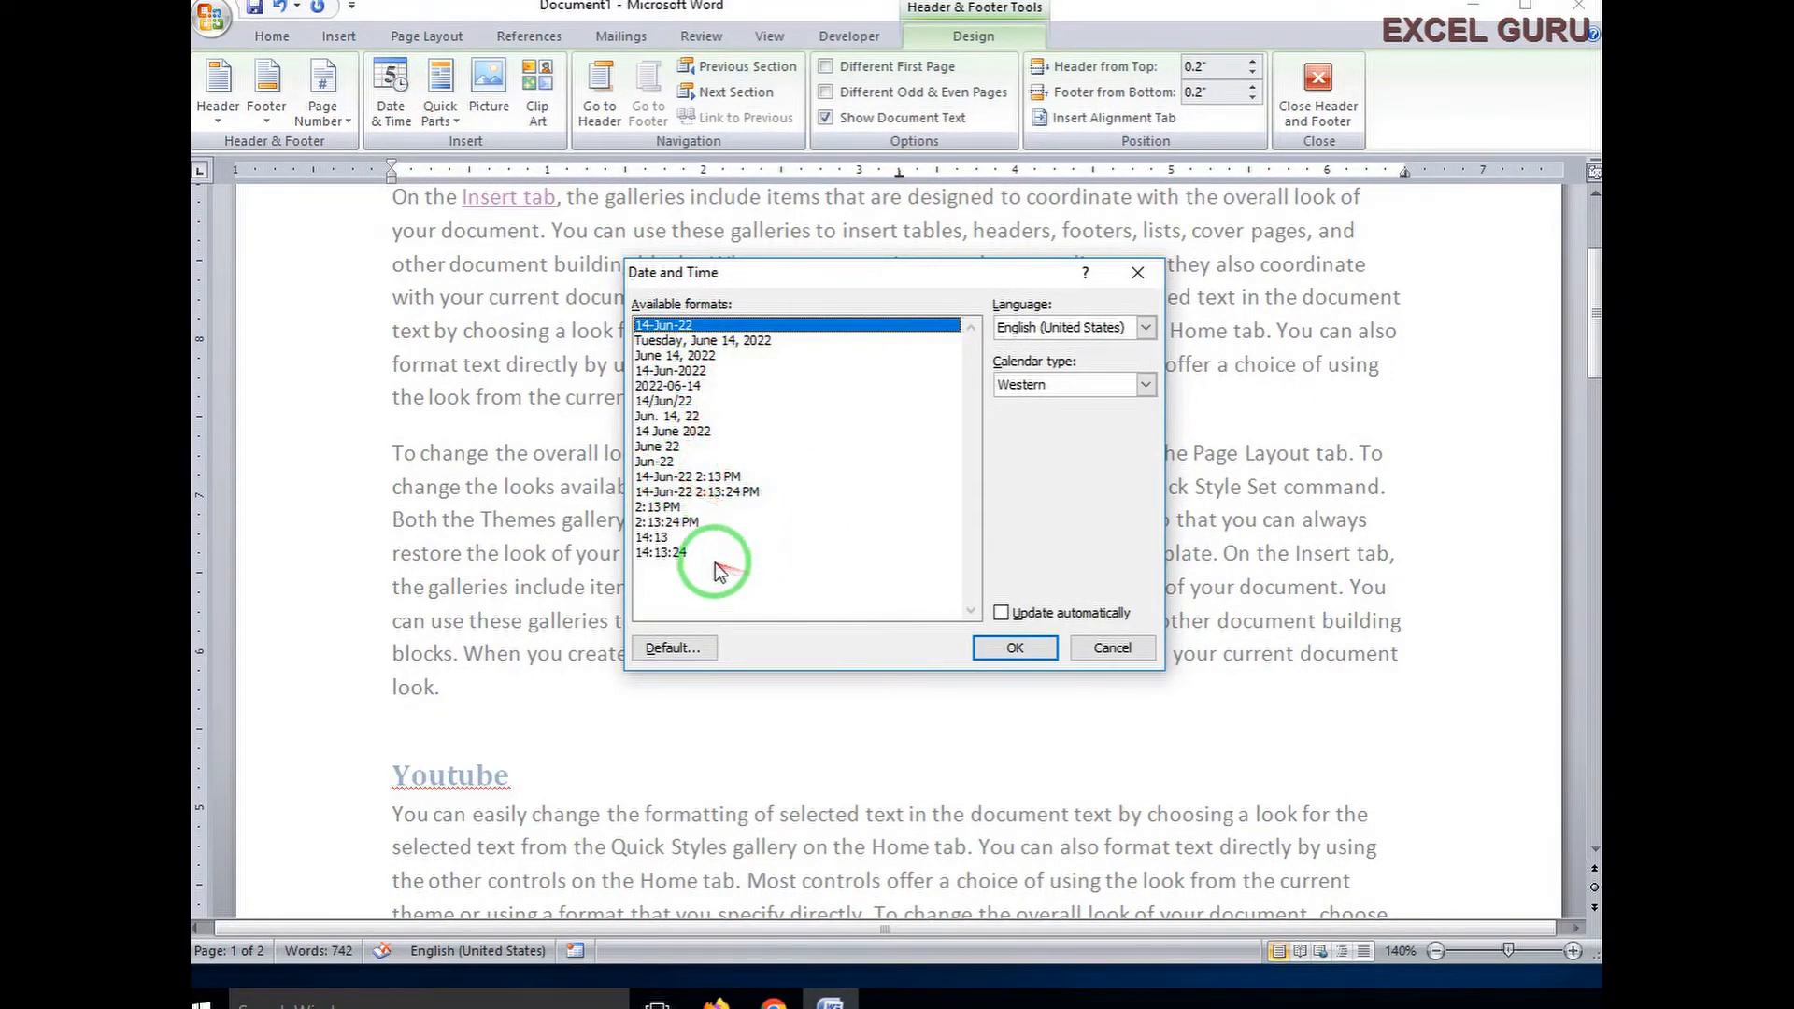
pyautogui.click(691, 341)
pyautogui.click(1015, 647)
pyautogui.scroll(-5, 724, 462)
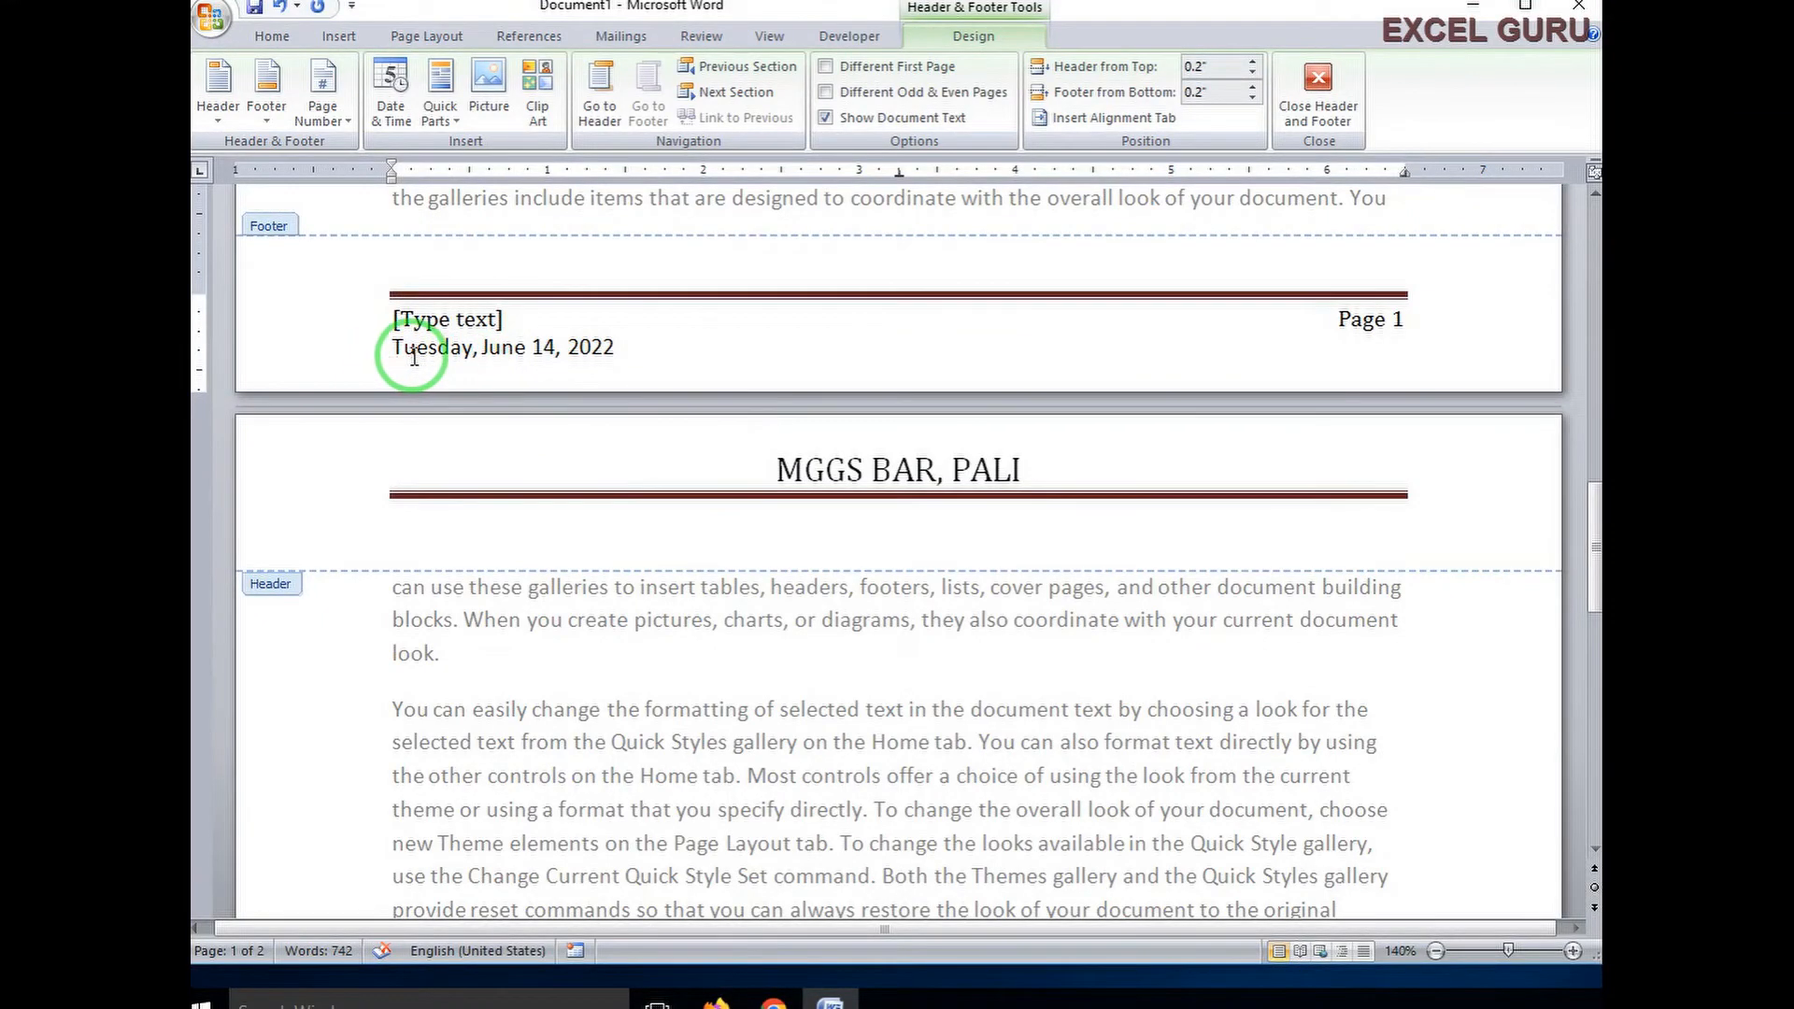
pyautogui.scroll(2, 579, 360)
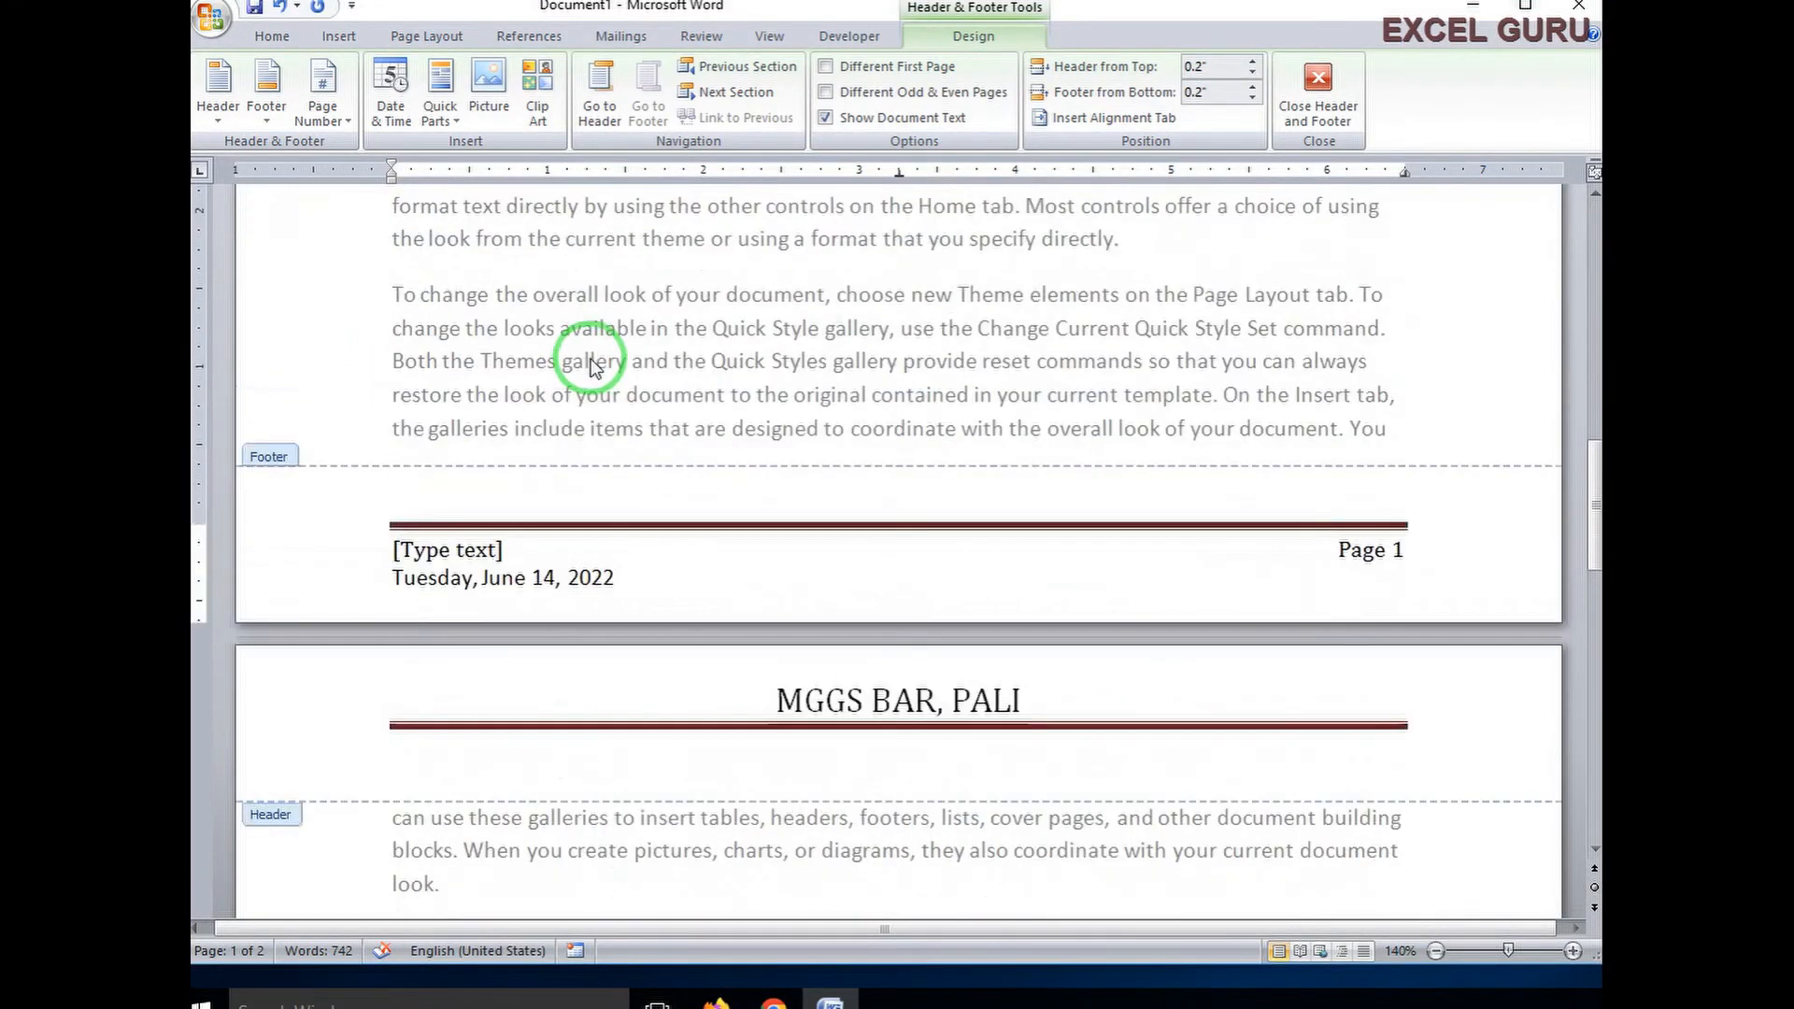
# Step: Leave header and footer editing and return to the beginning of the document body
pyautogui.scroll(10, 590, 364)
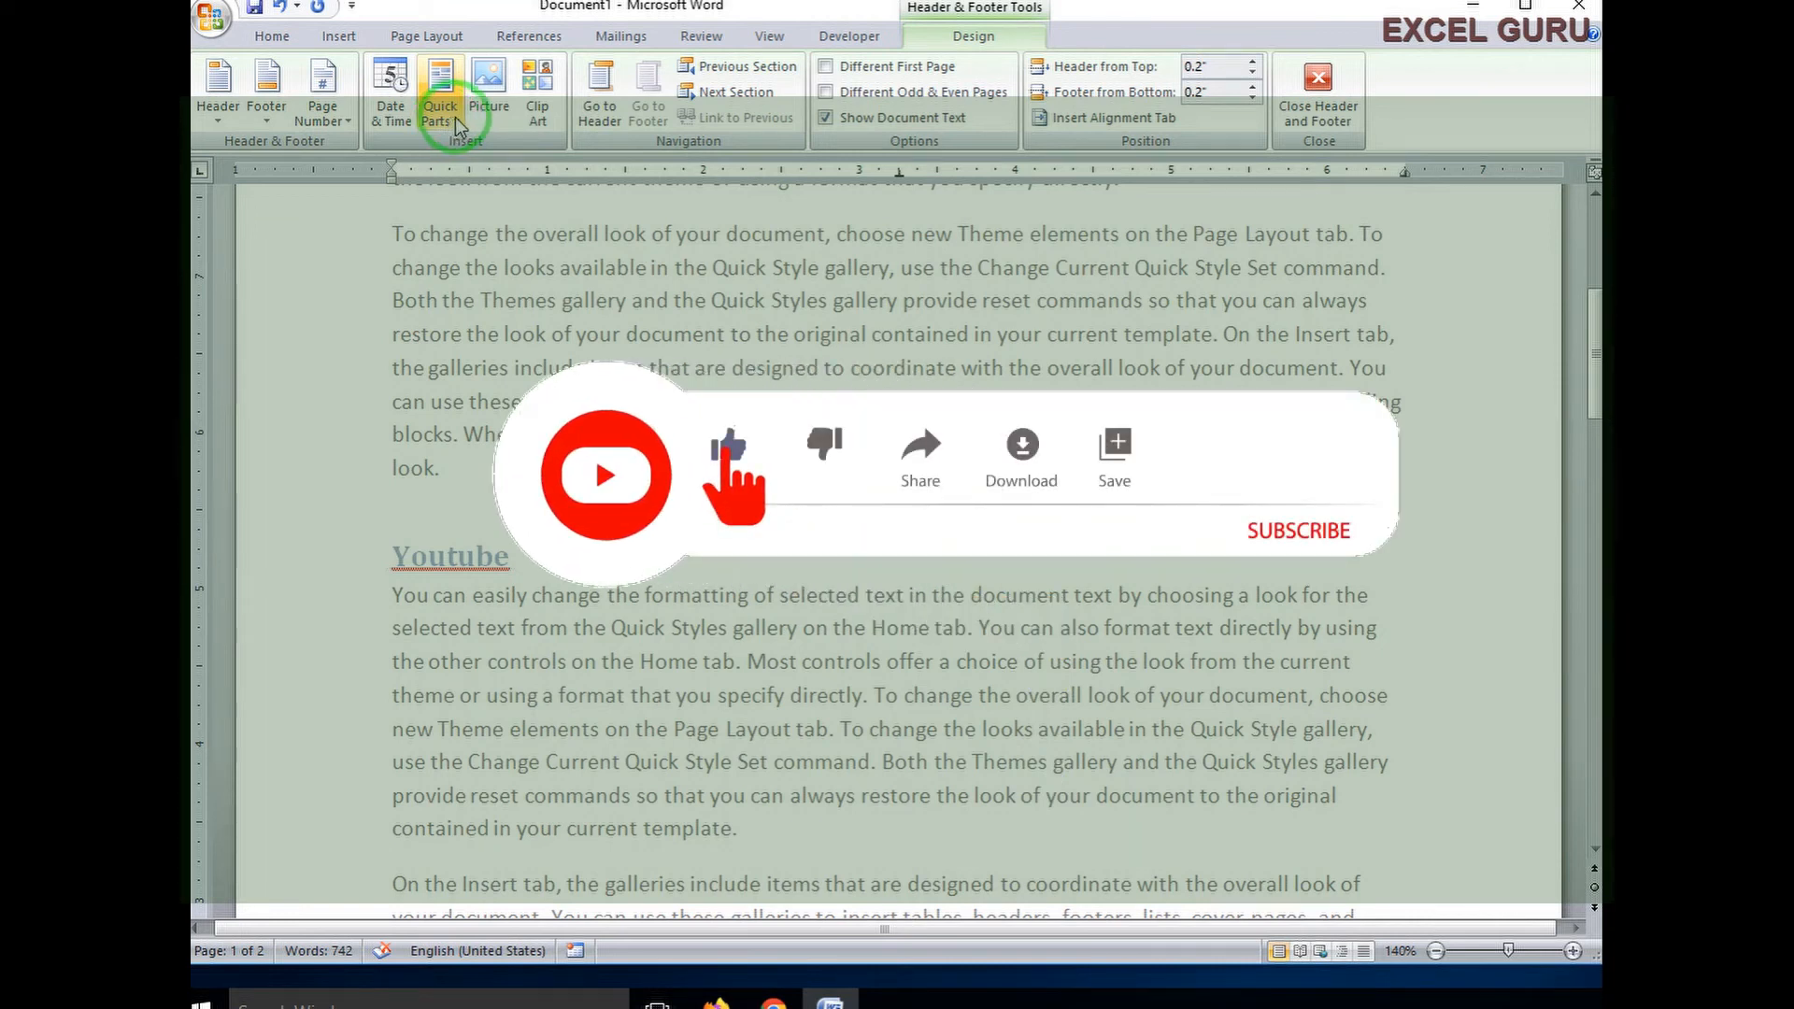
pyautogui.click(458, 127)
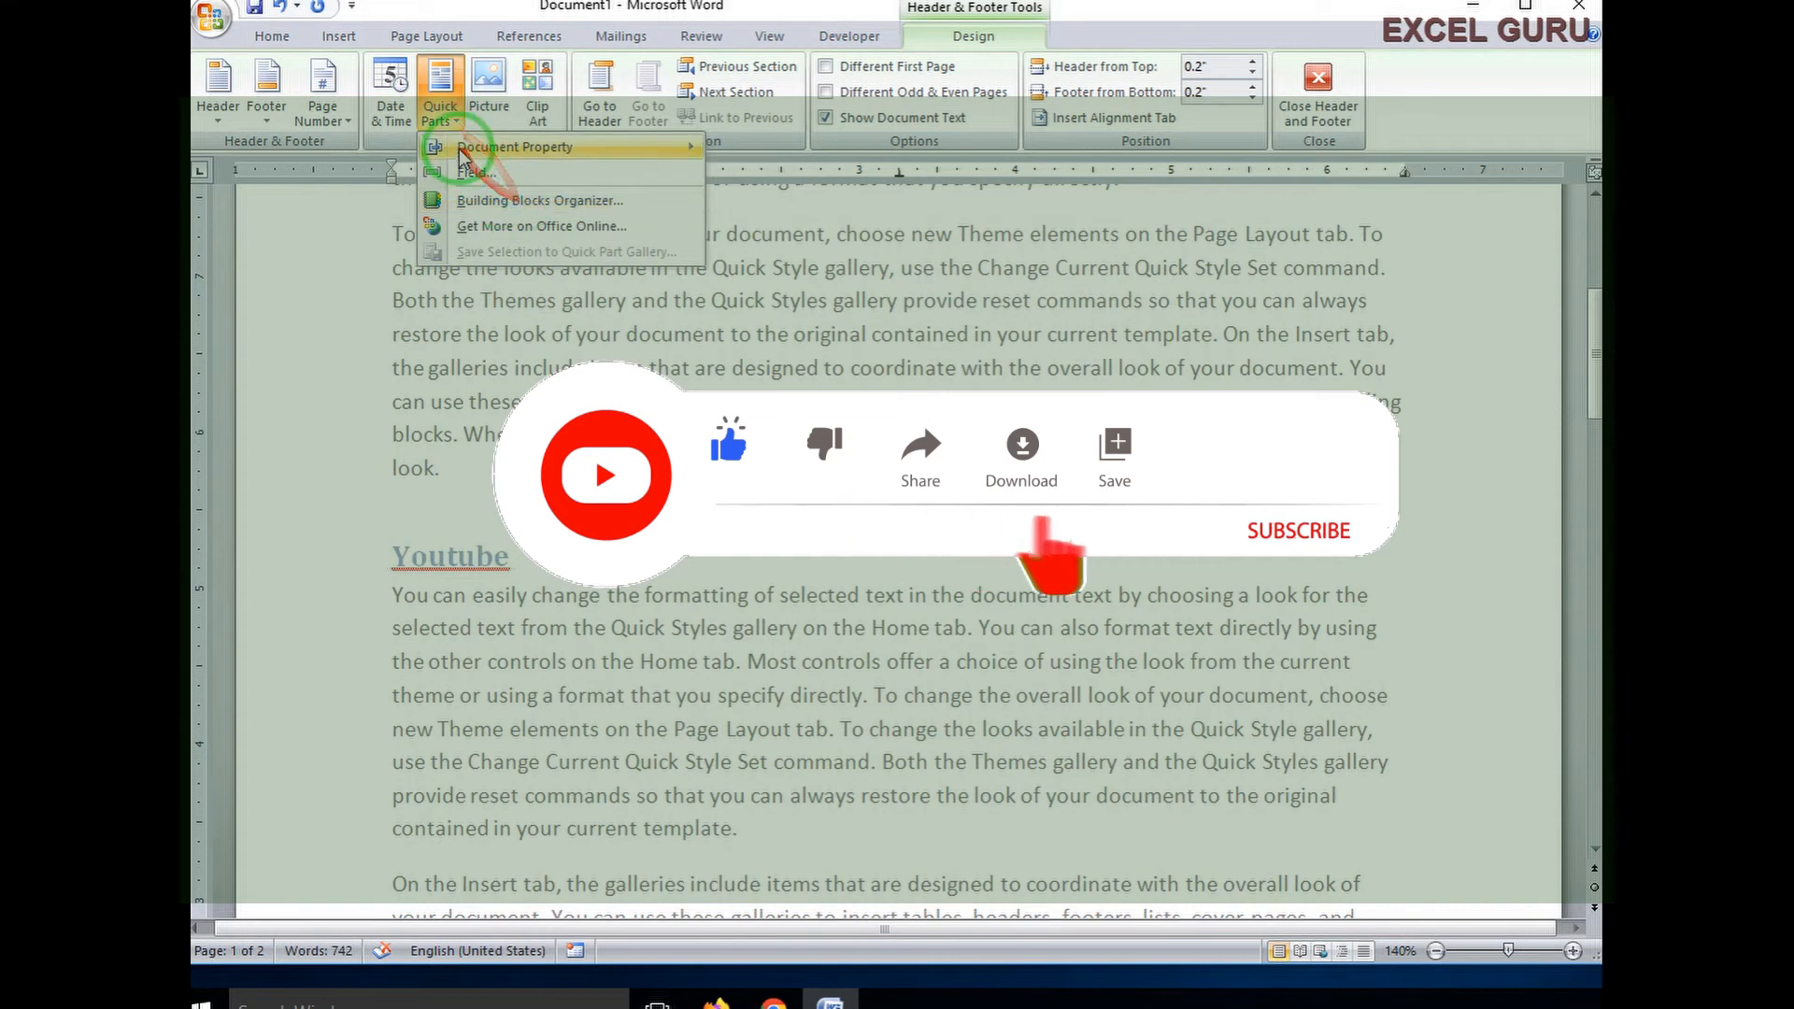
pyautogui.moveTo(481, 146)
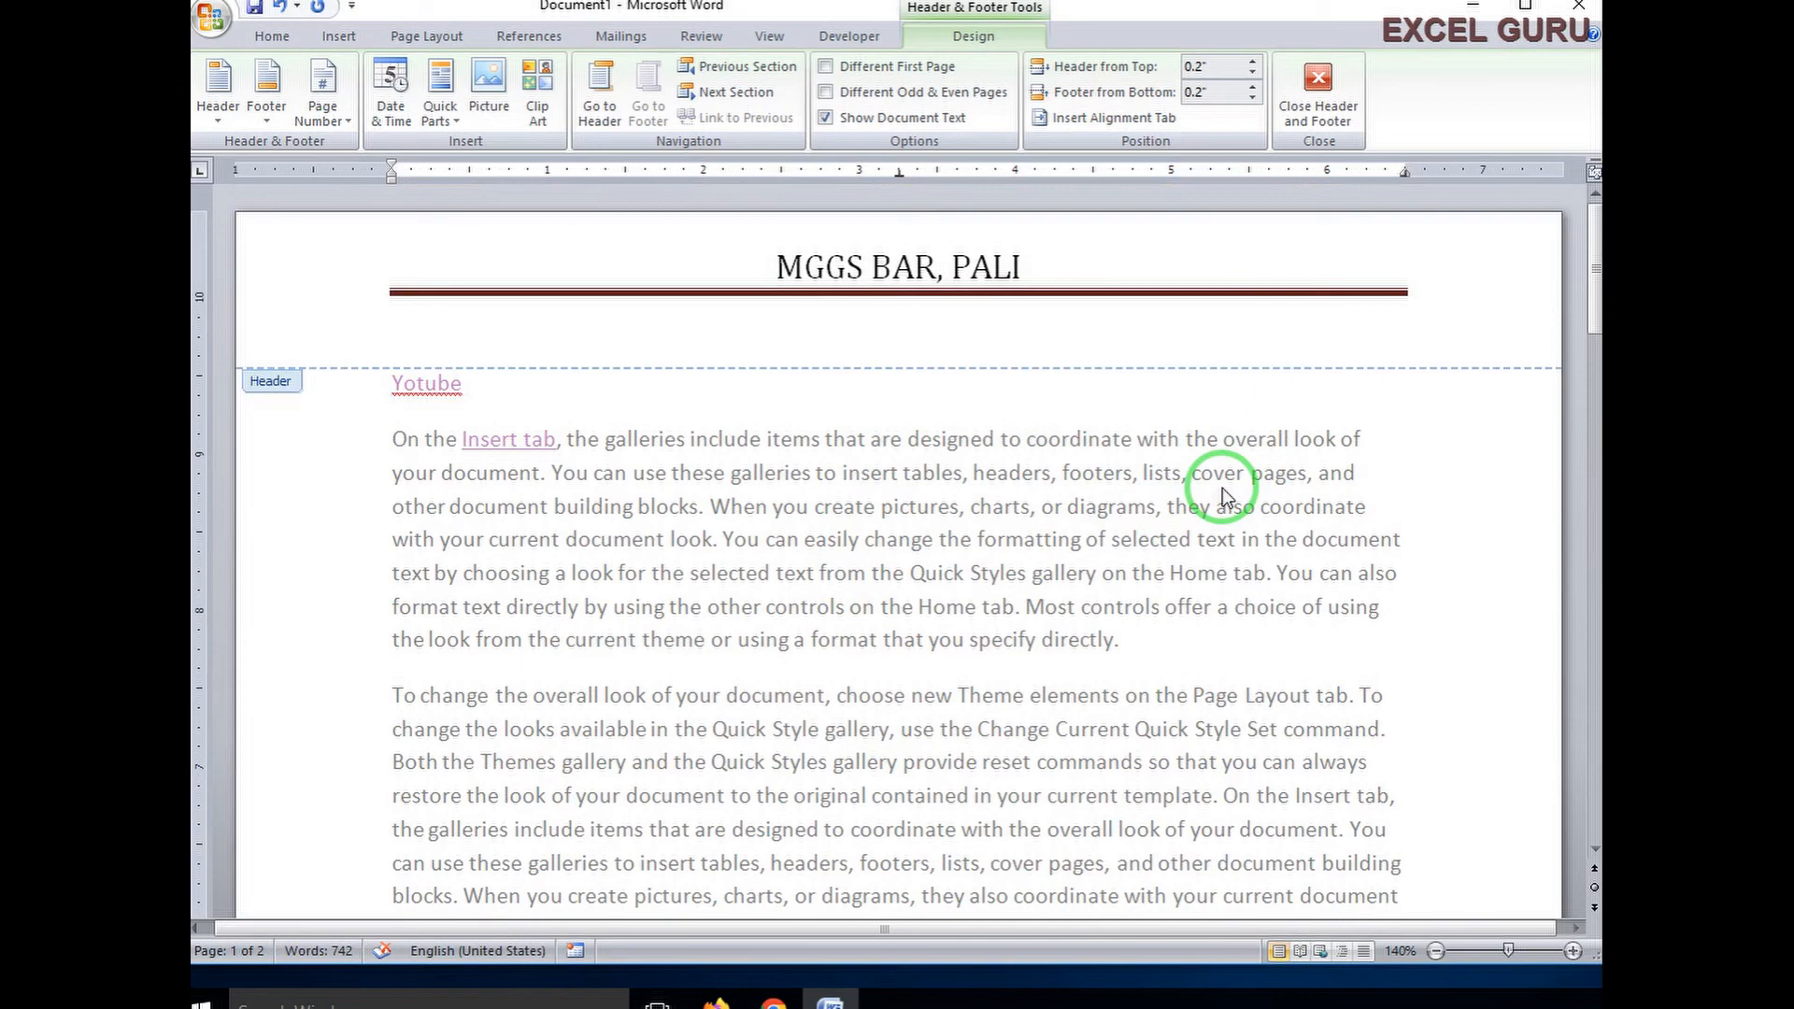
pyautogui.doubleClick(1222, 488)
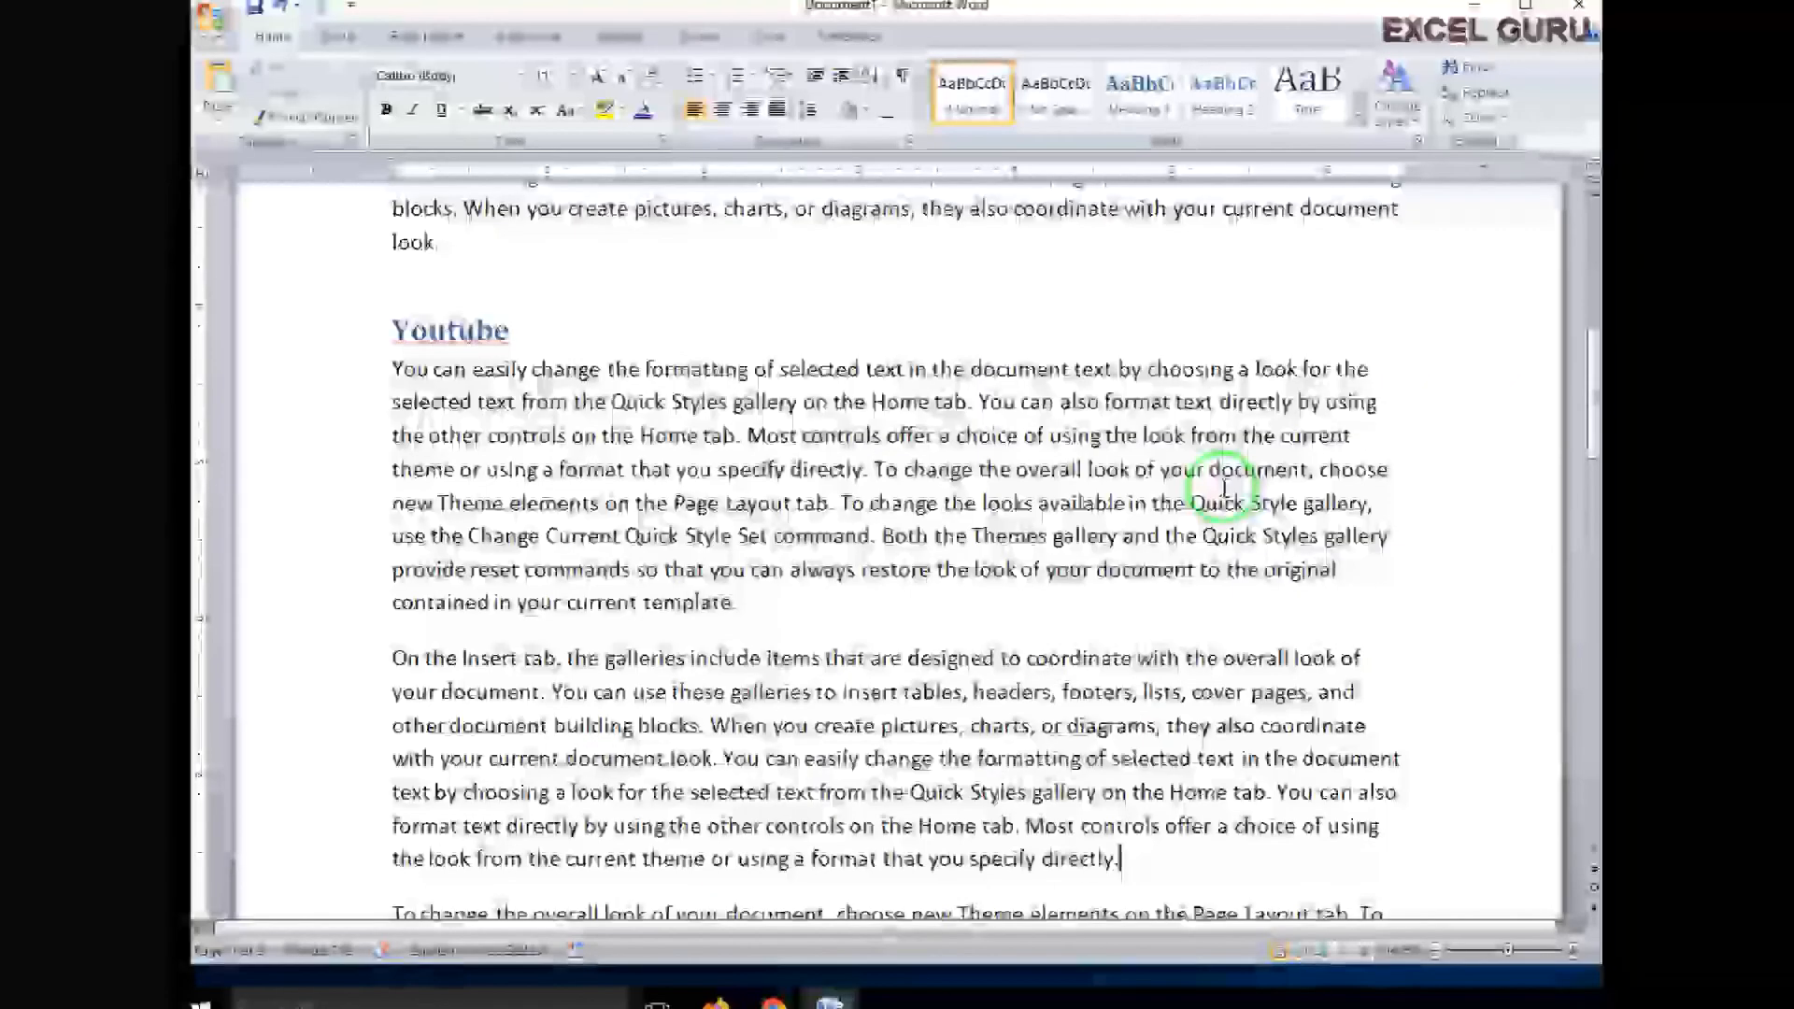
pyautogui.scroll(4, 1222, 487)
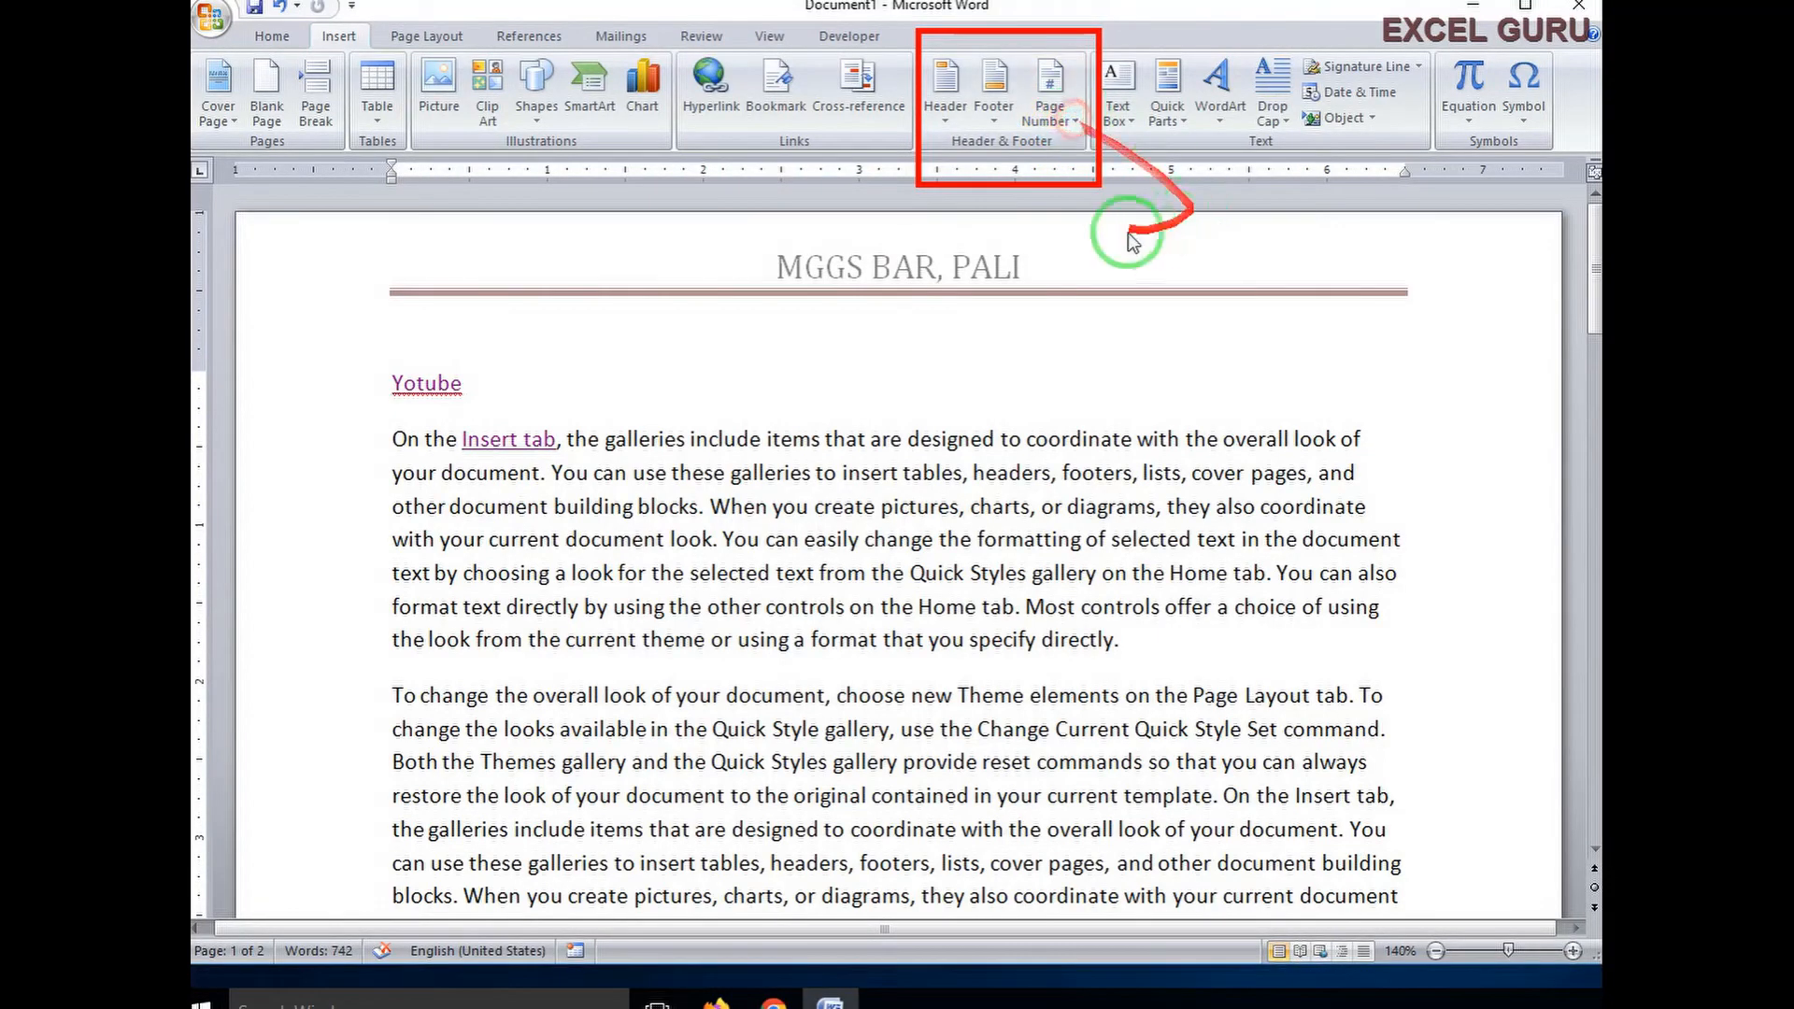
# Step: Review the page number placement choices and the Page Number Format settings without applying any of them
pyautogui.click(1060, 117)
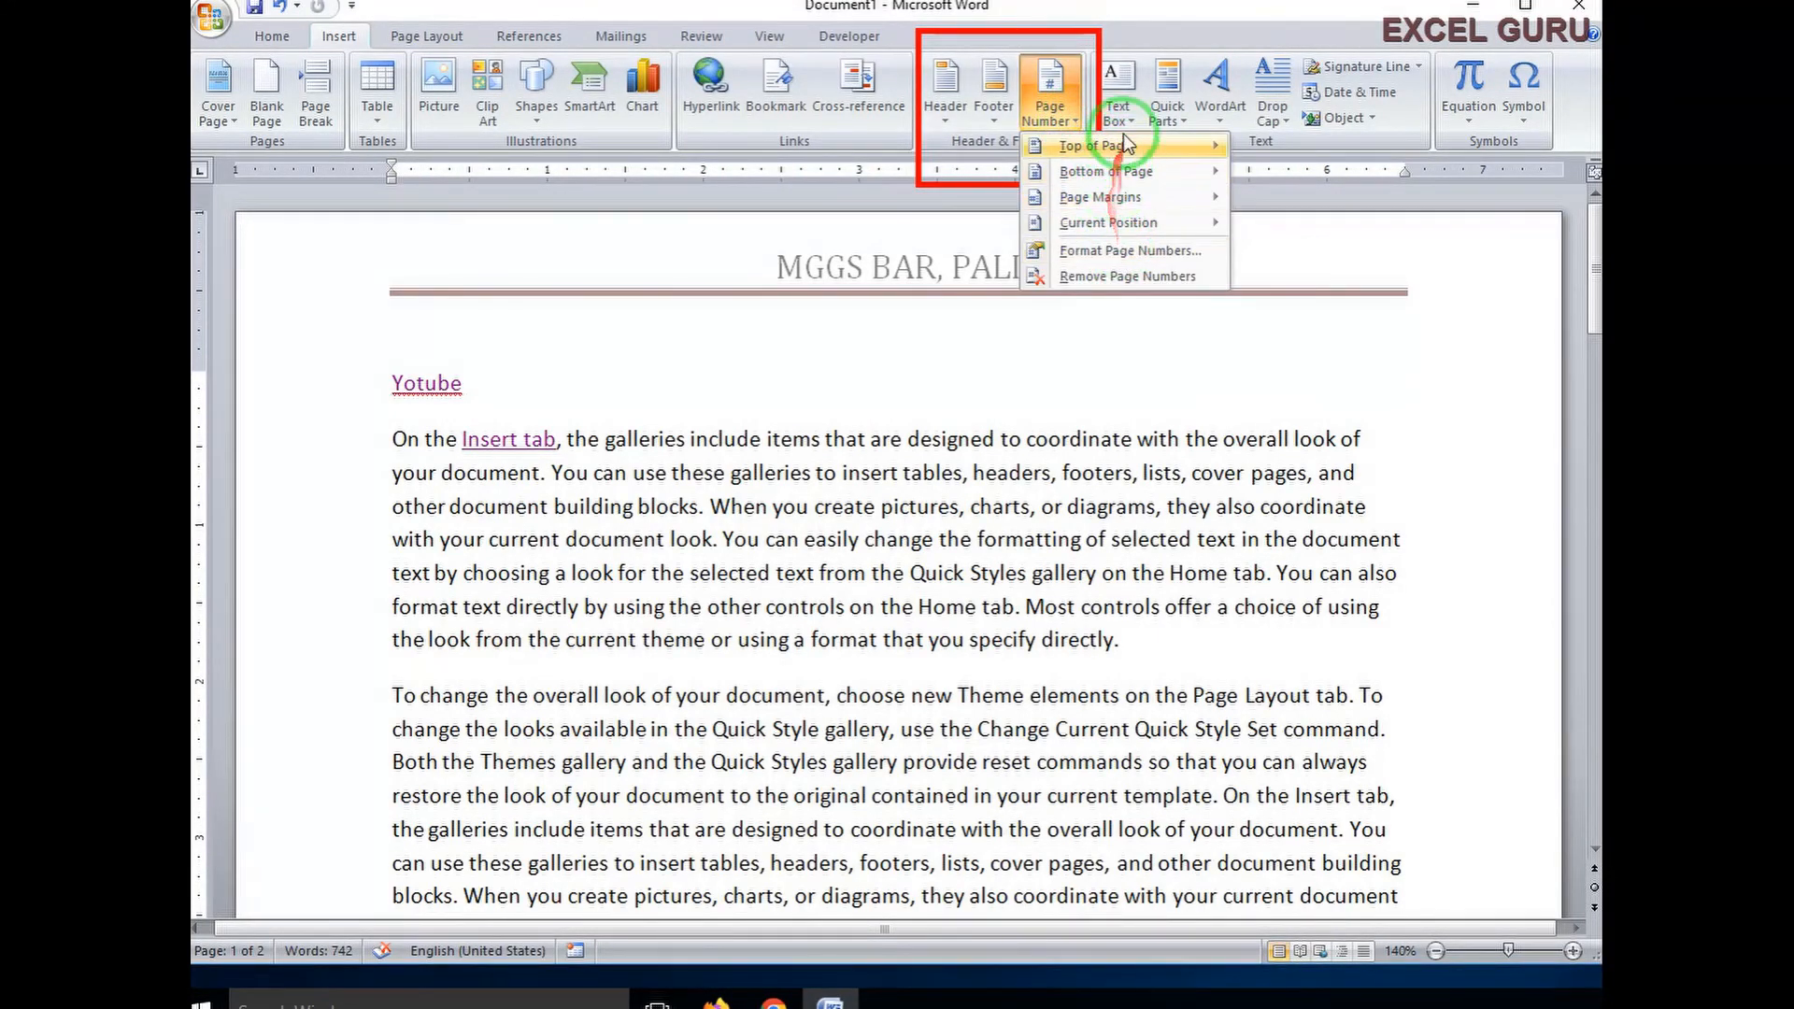
pyautogui.moveTo(1121, 225)
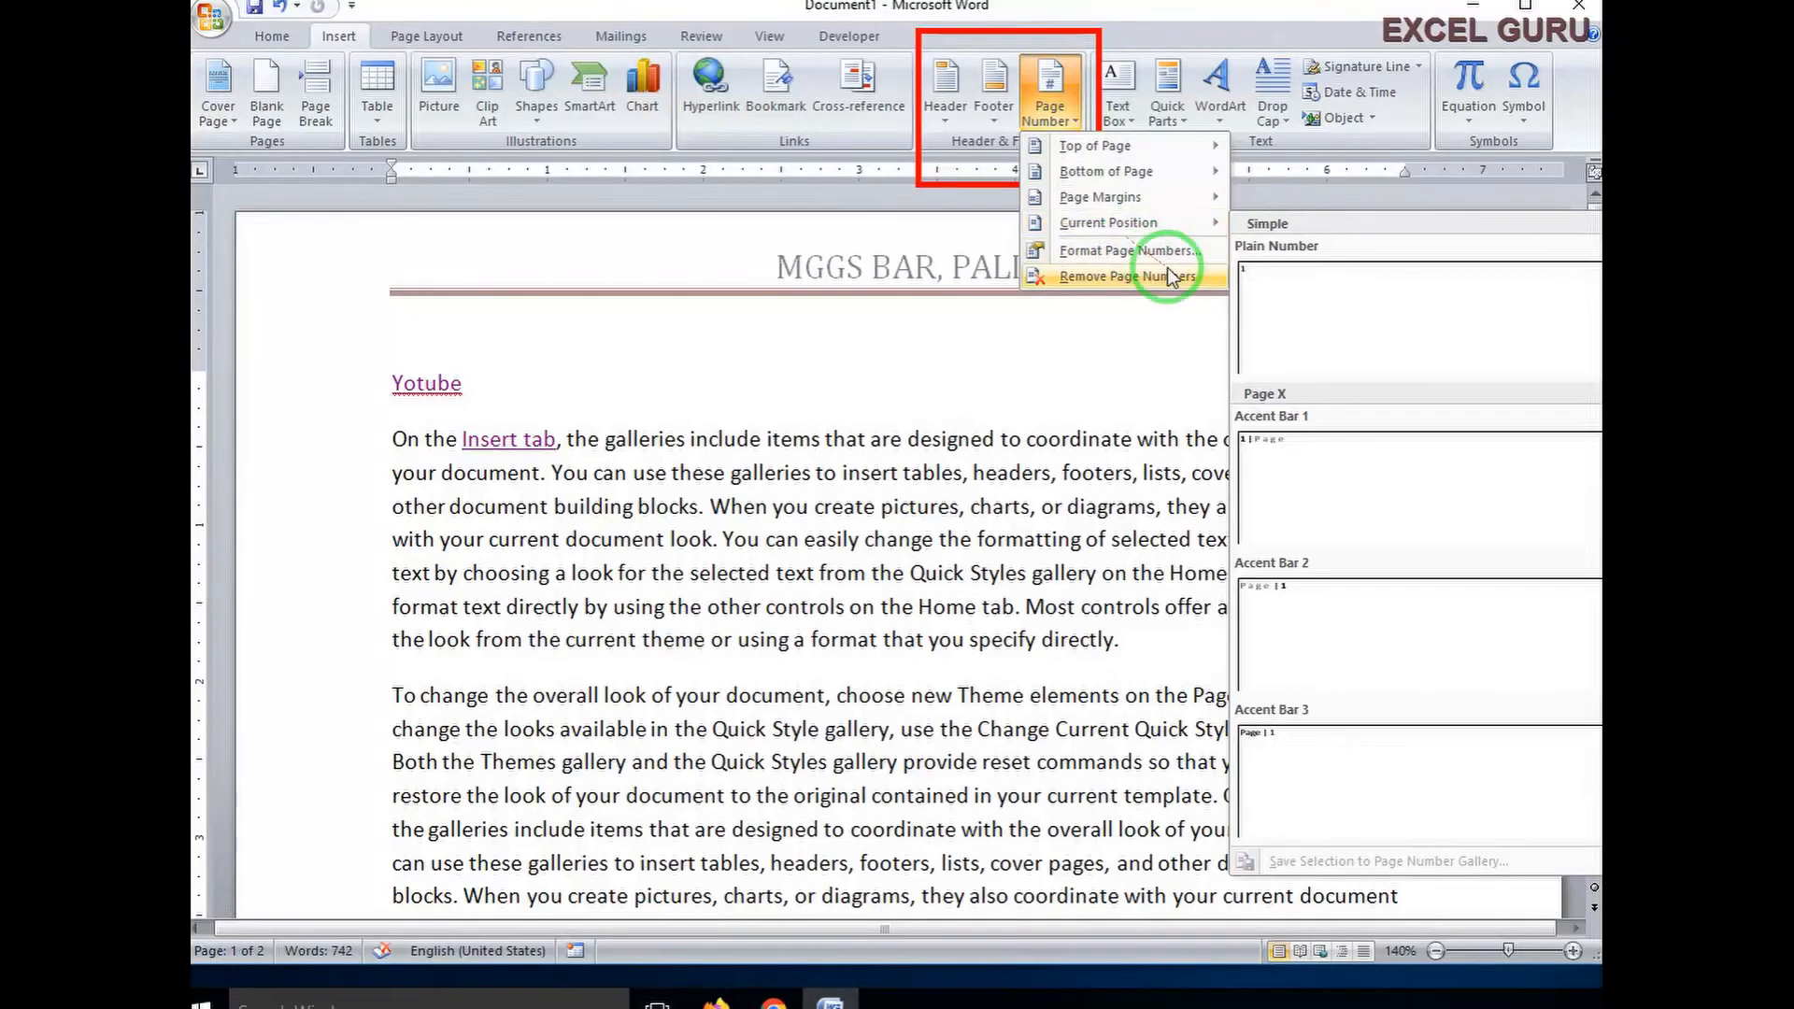
pyautogui.moveTo(1162, 176)
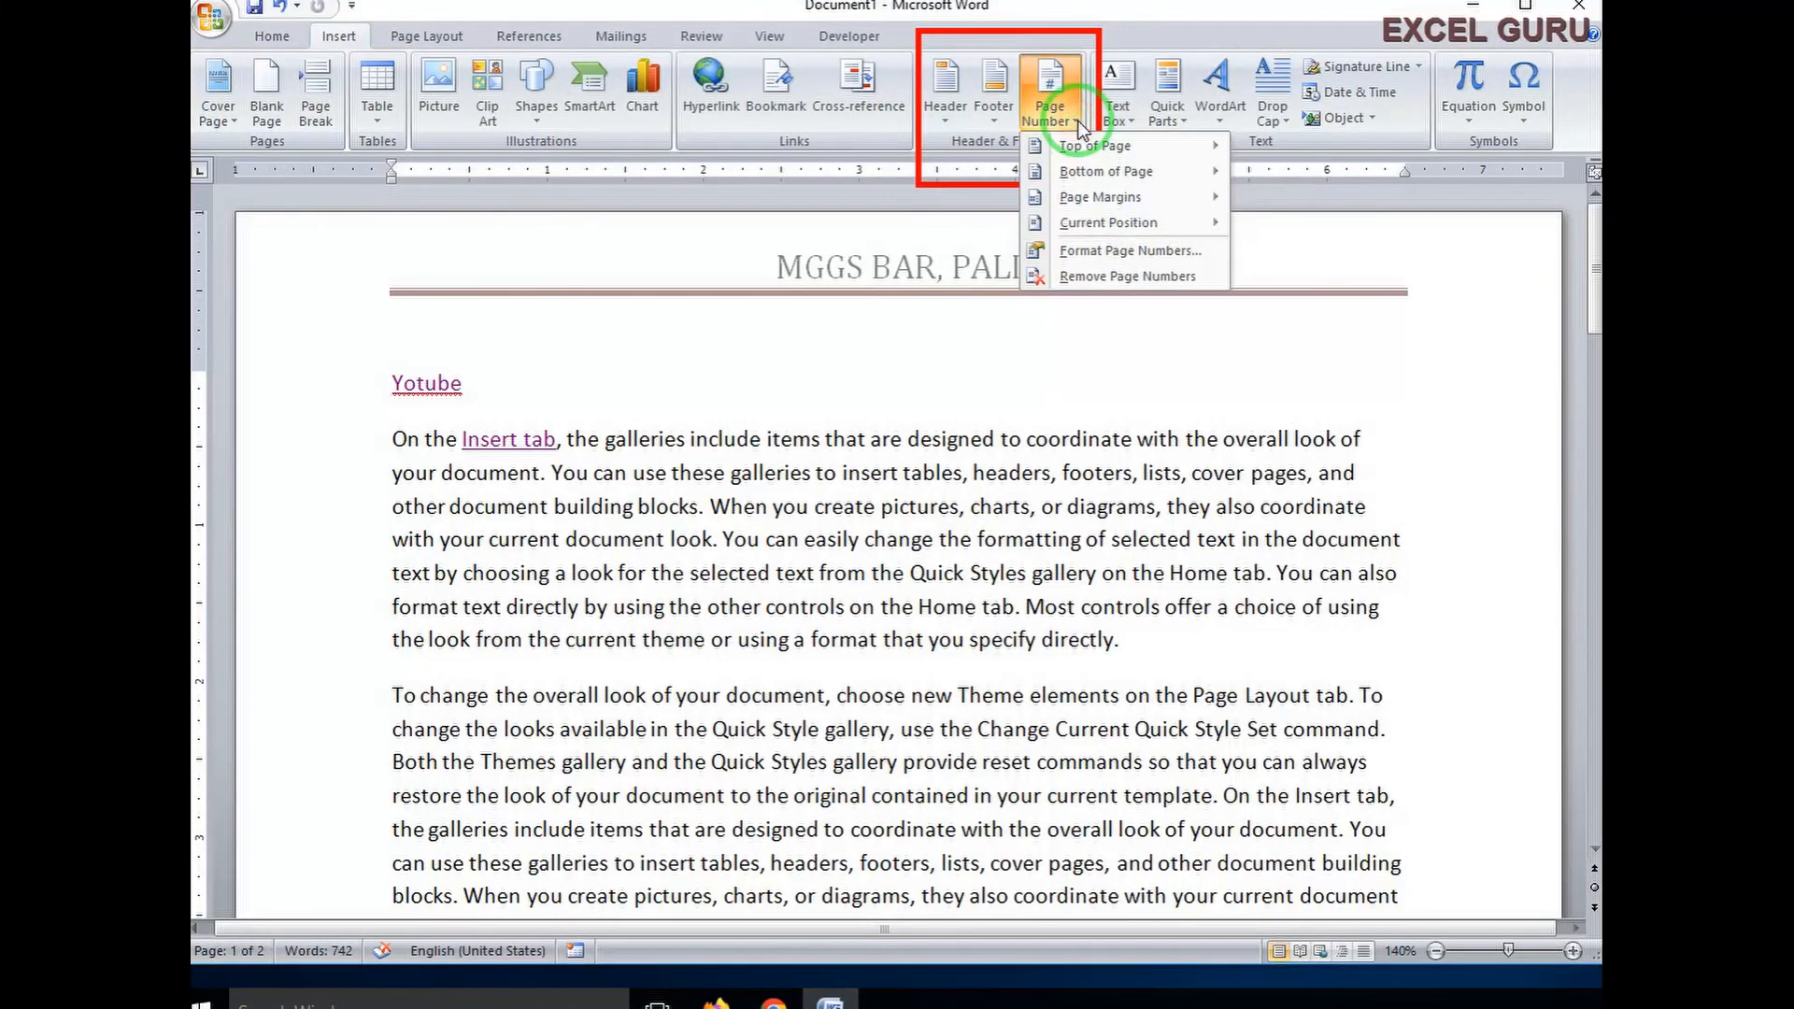
pyautogui.click(1121, 250)
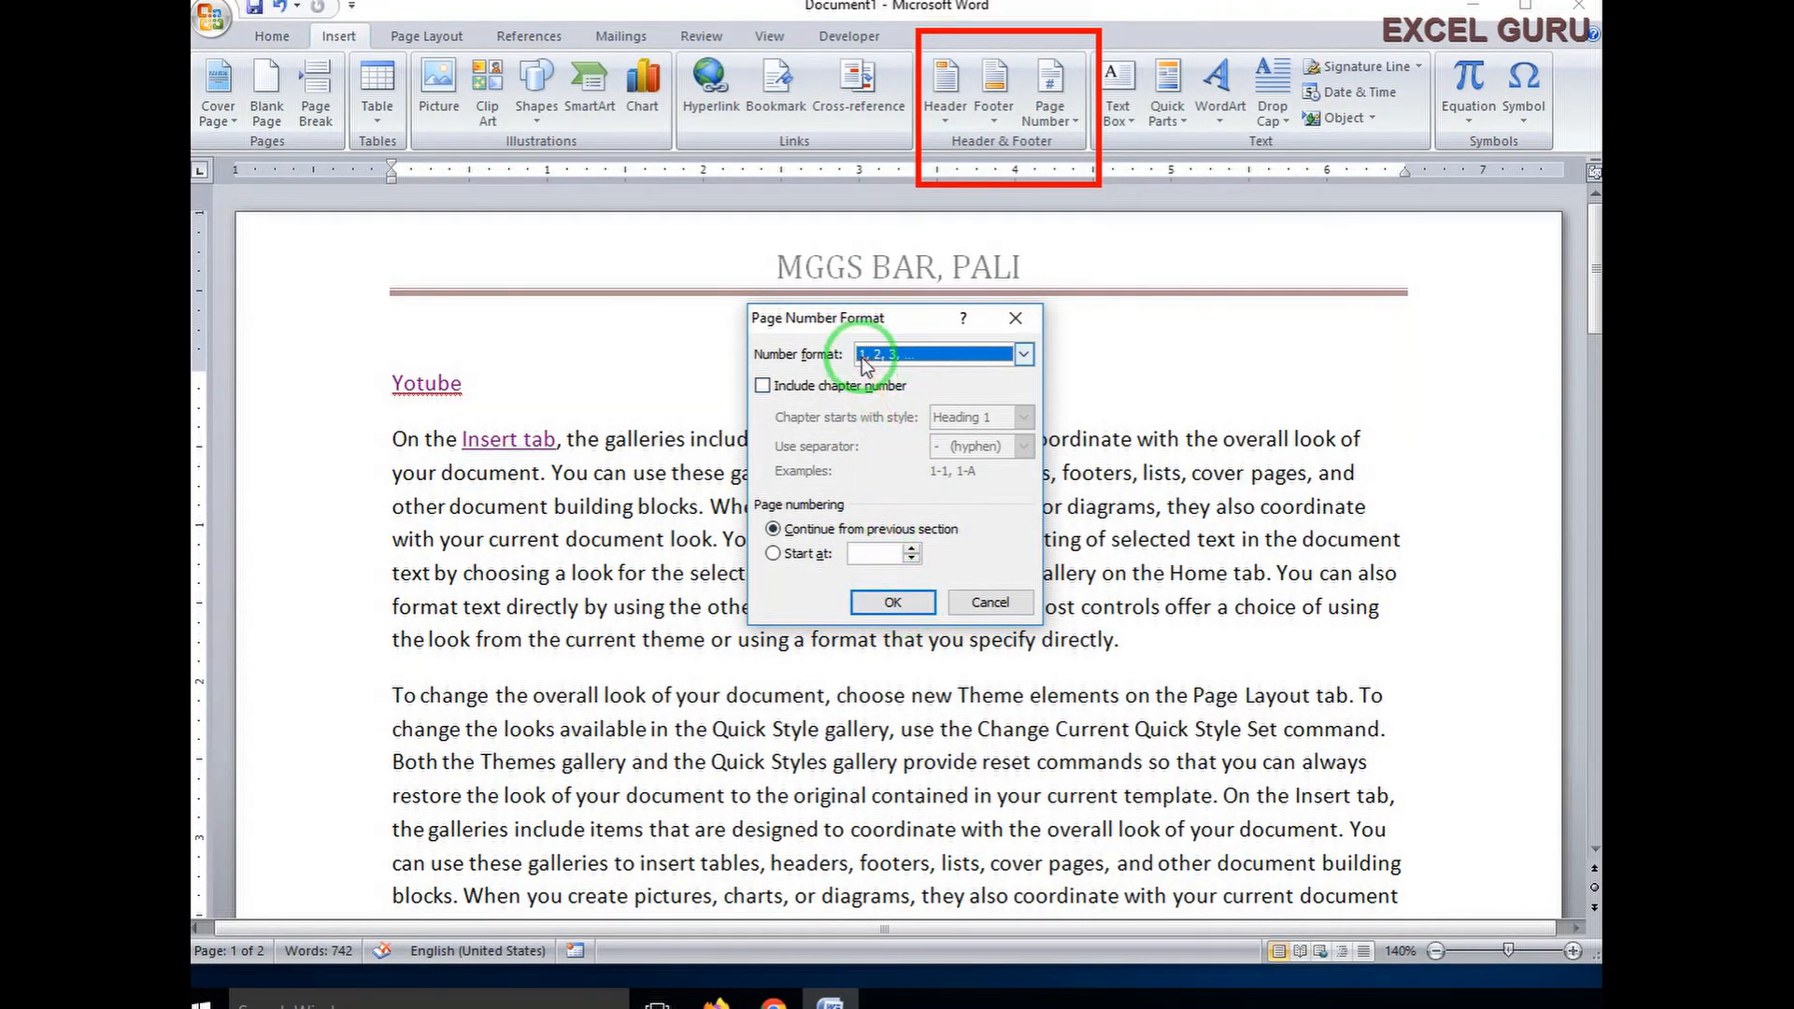
pyautogui.click(992, 602)
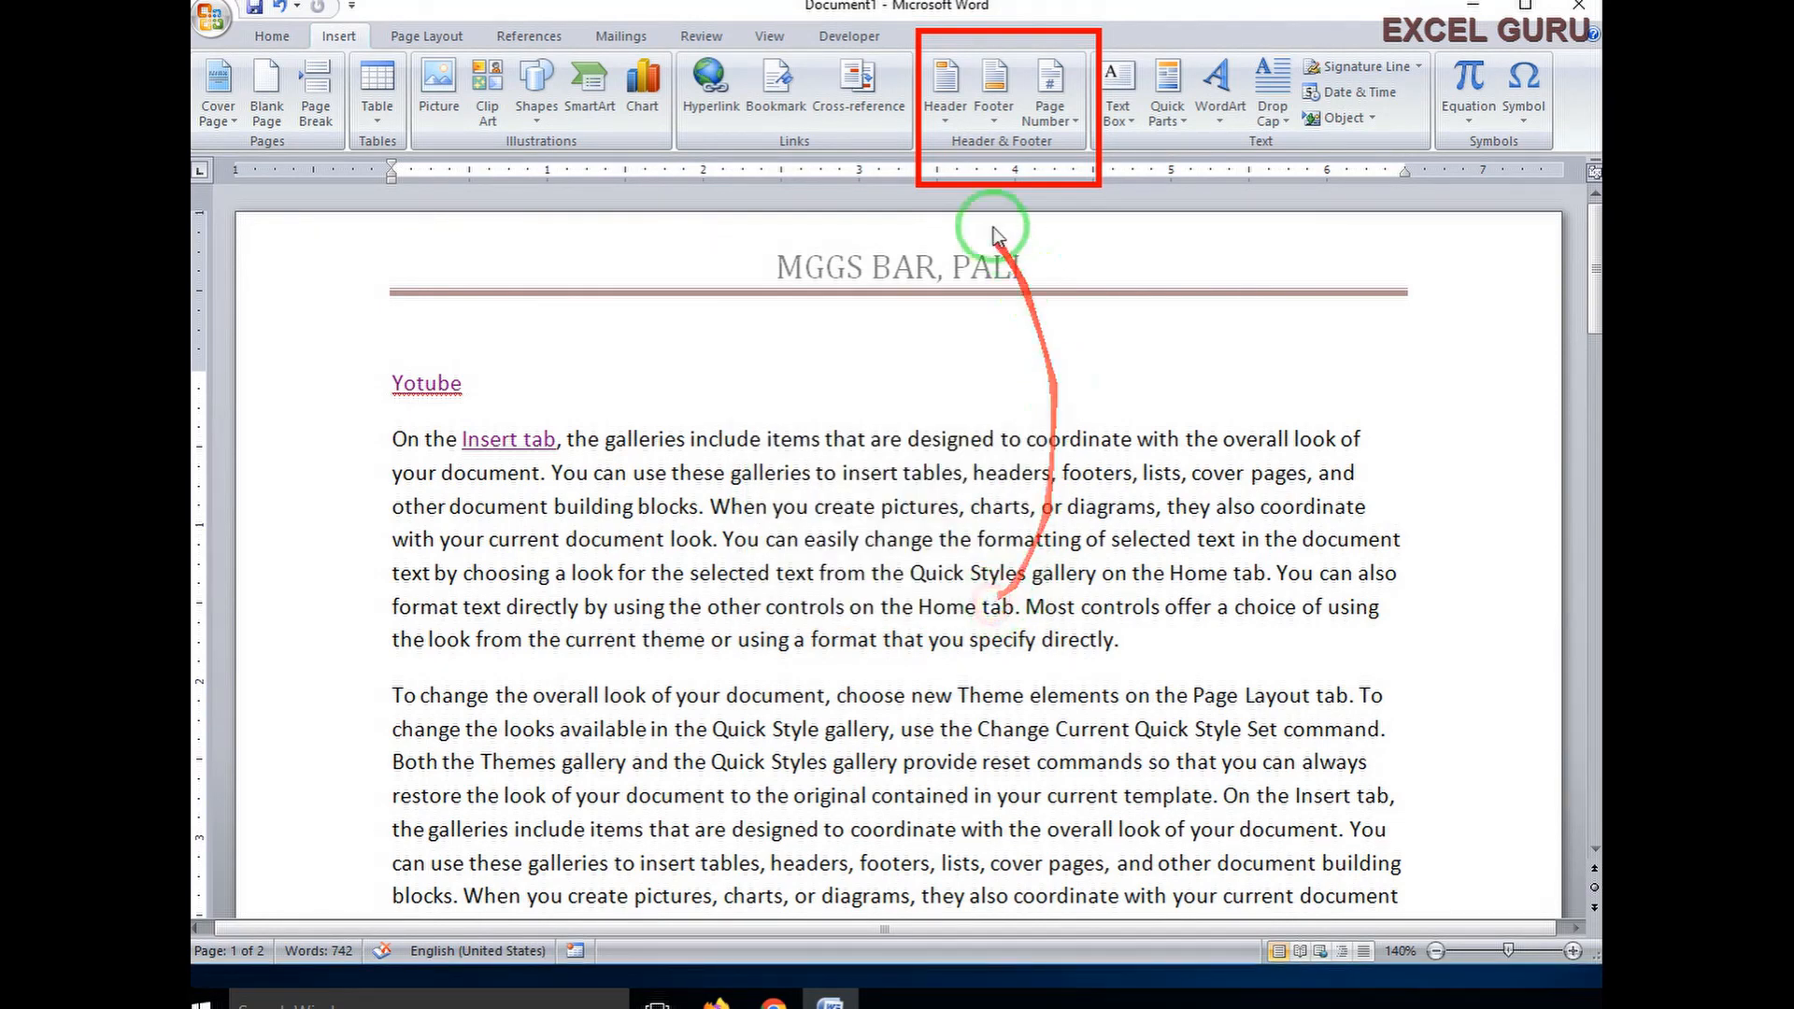
pyautogui.click(1069, 128)
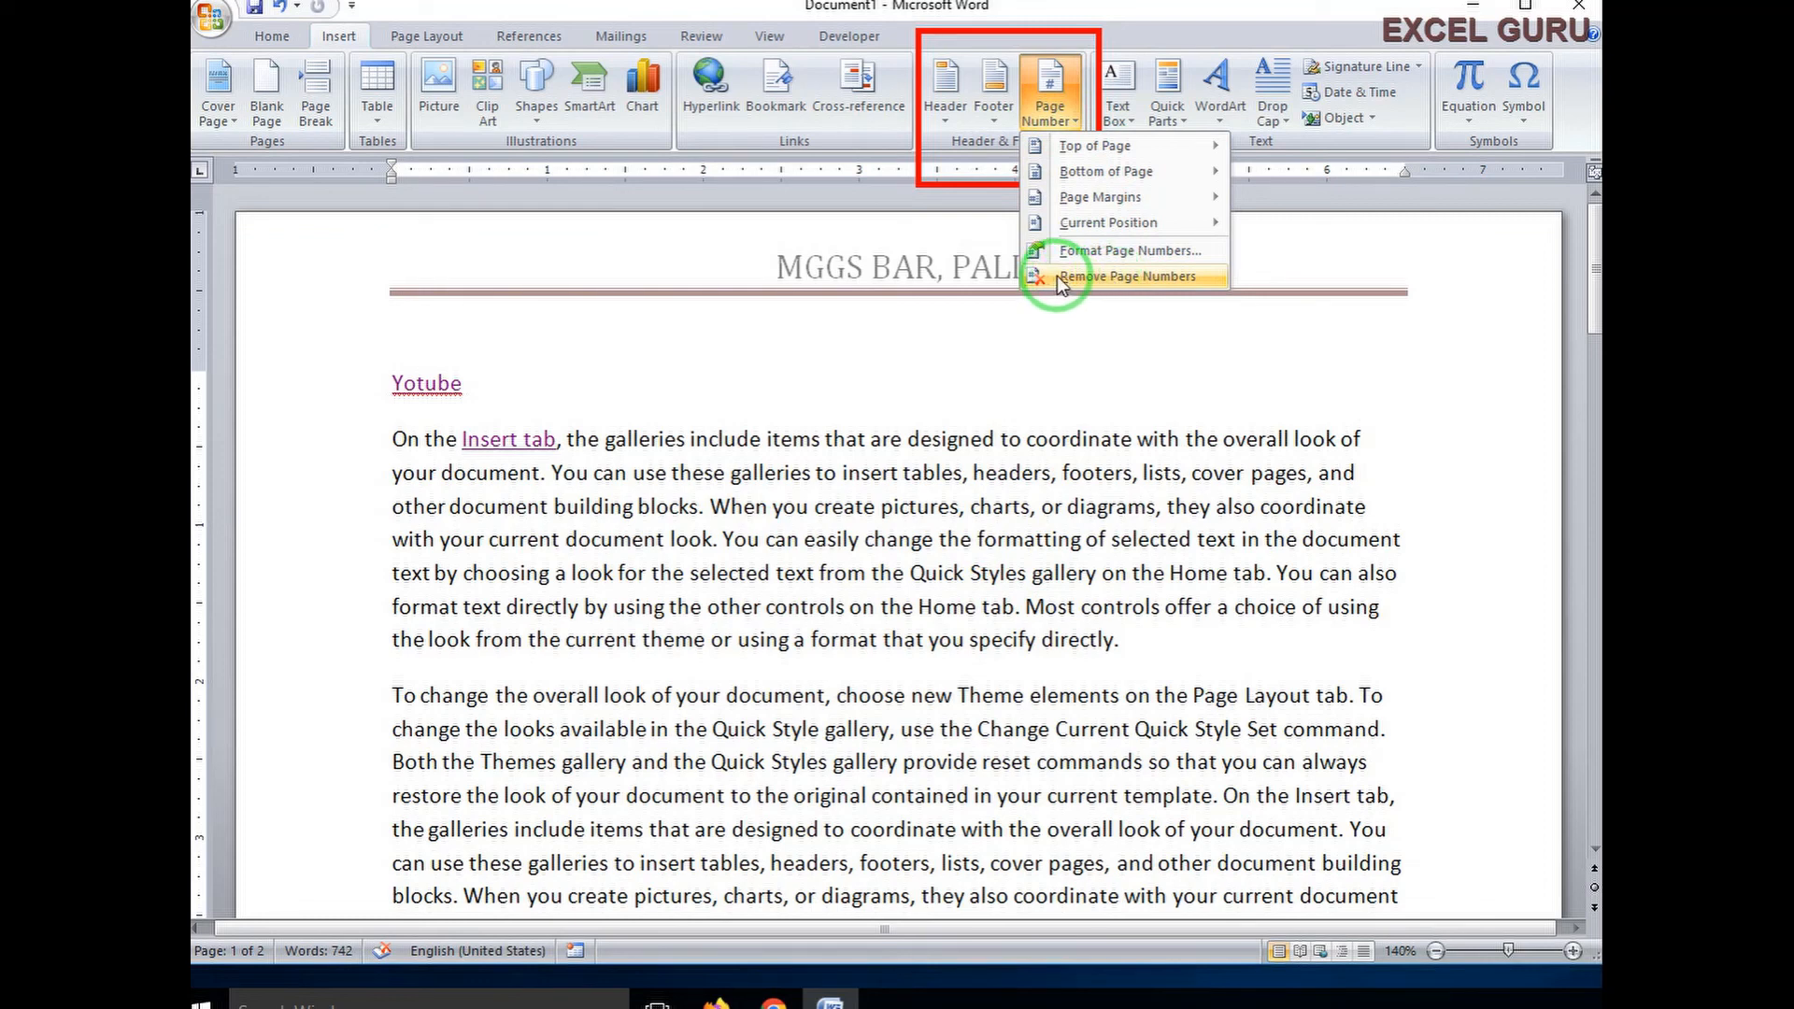
pyautogui.click(1050, 362)
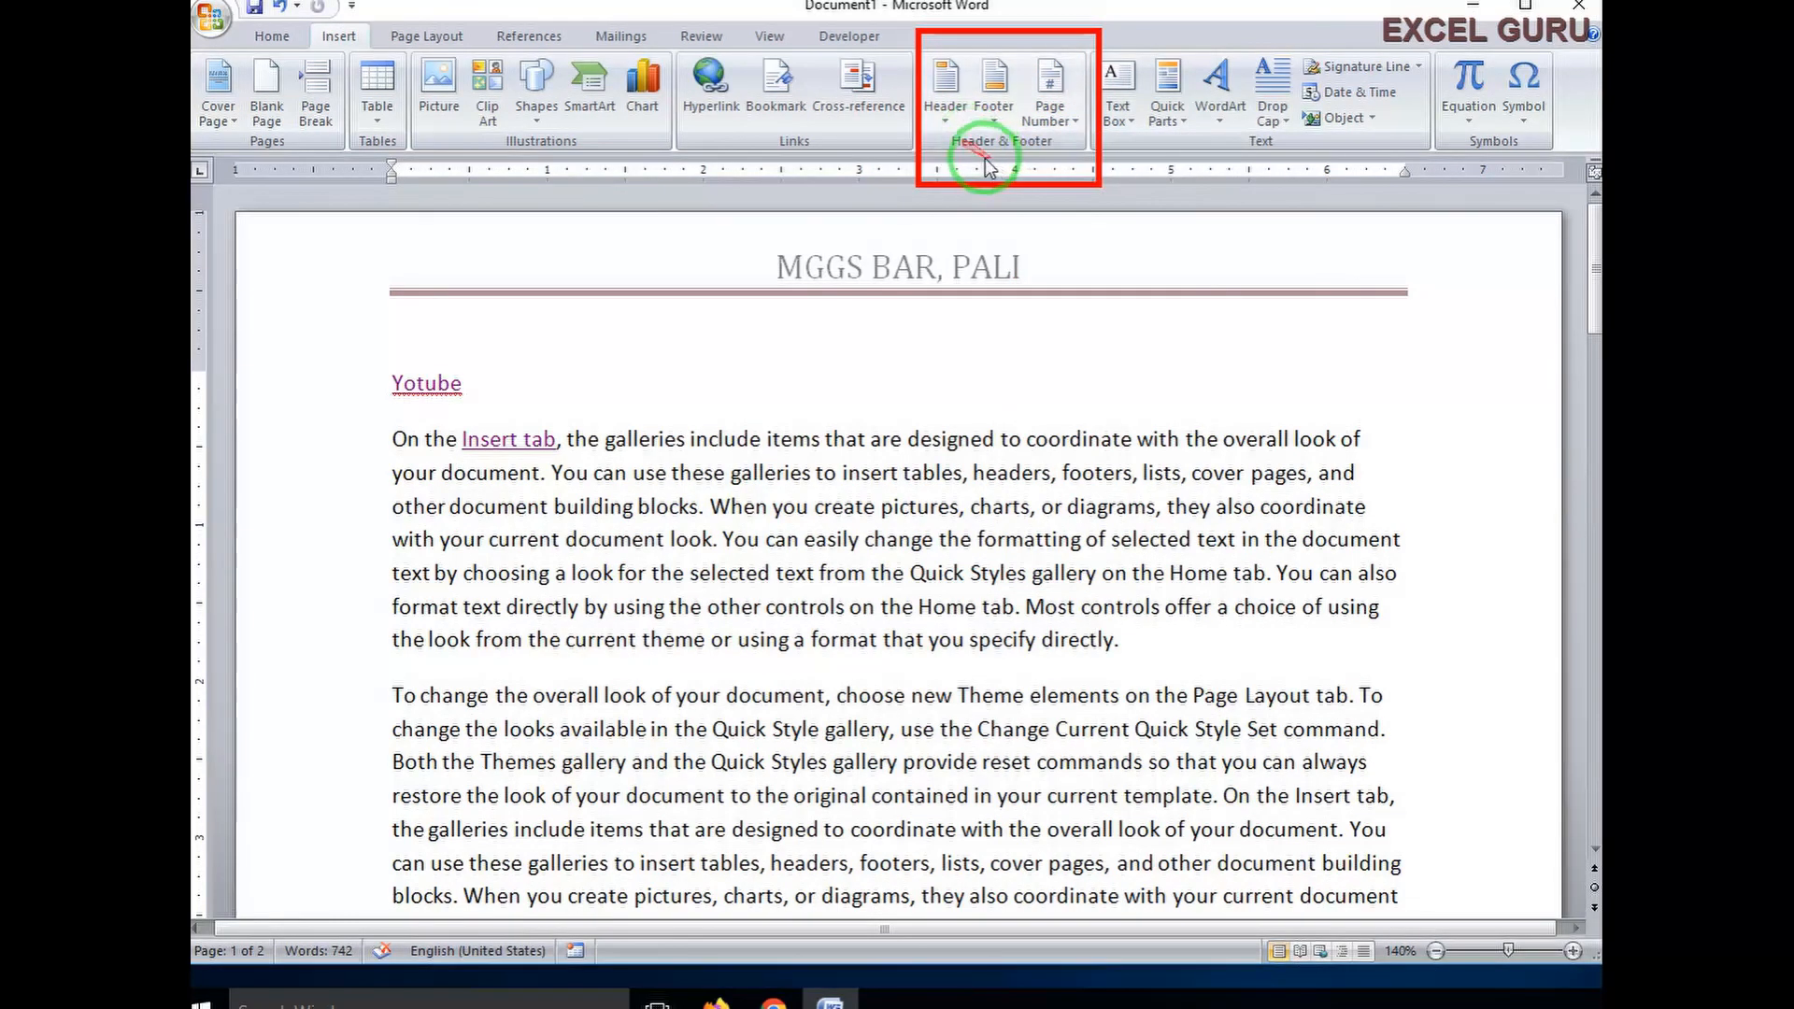